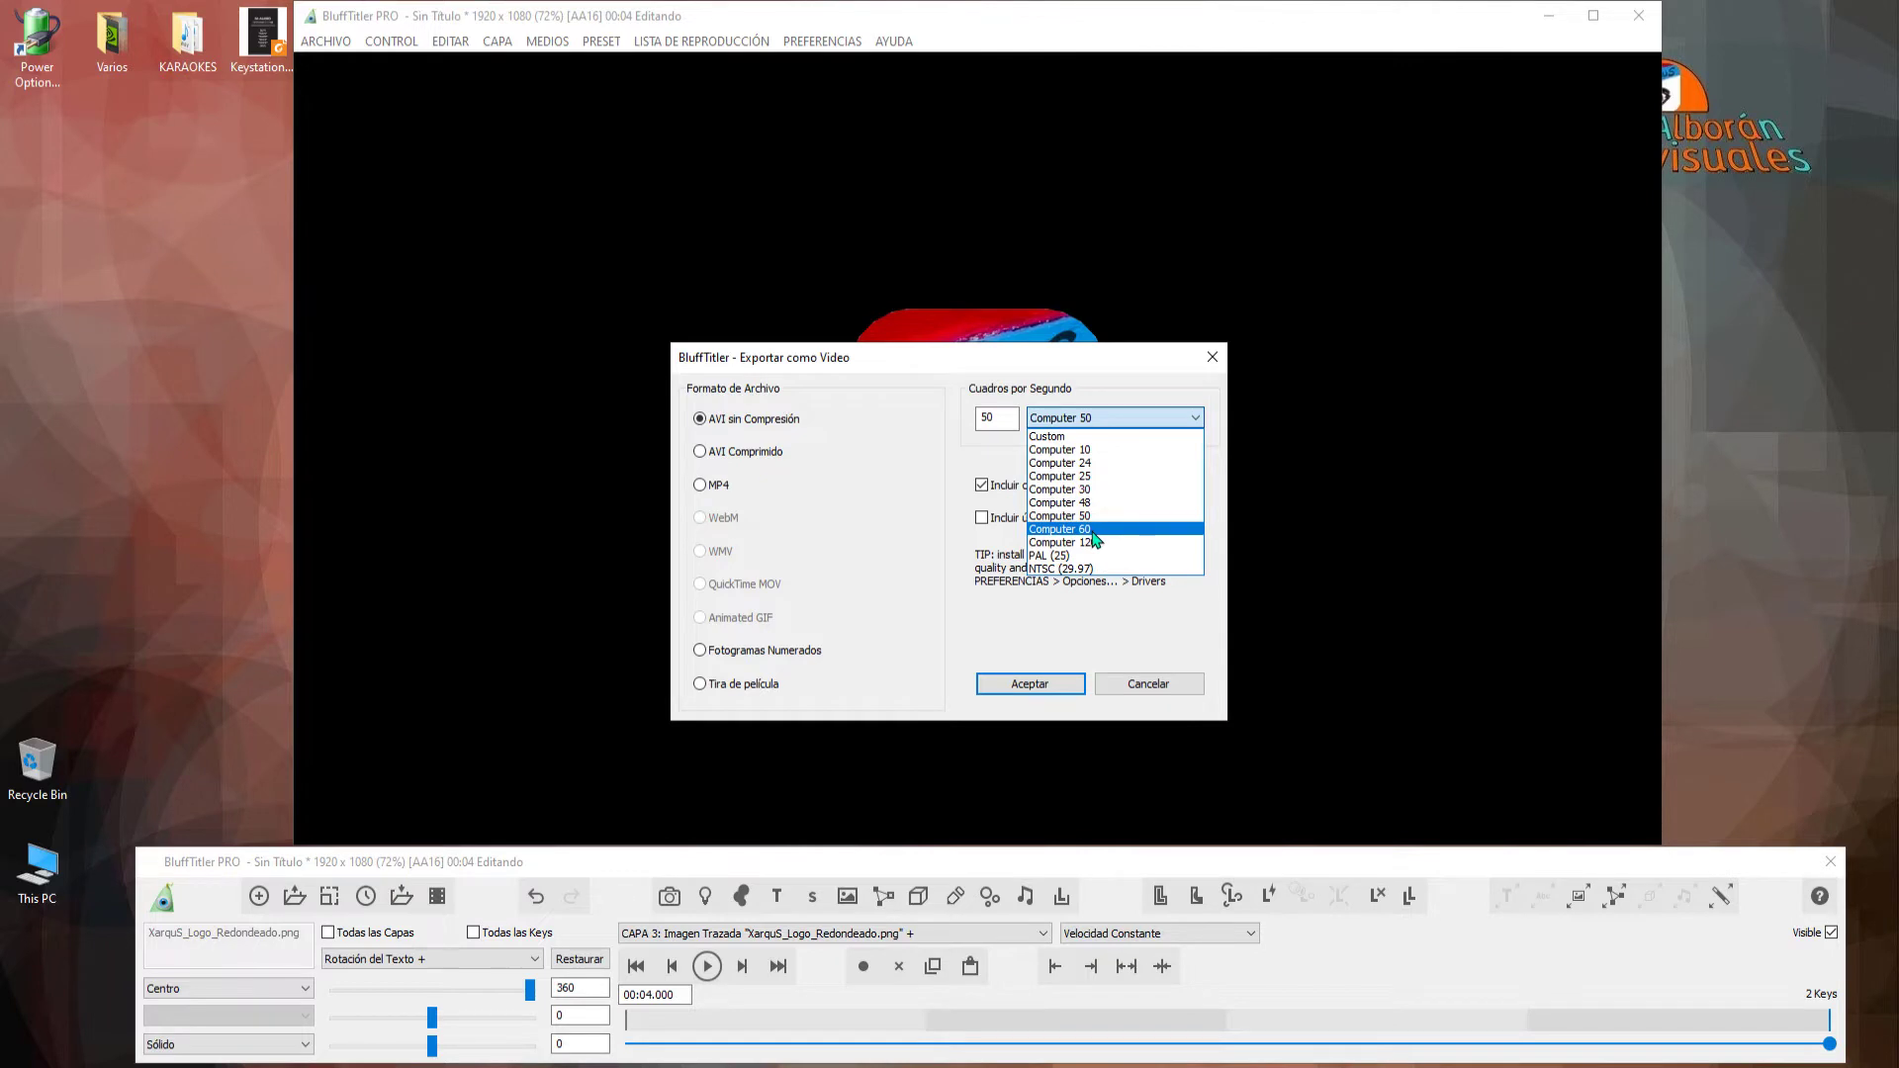
# - Export the animation as an uncompressed 50 fps AVI with alpha channel named Mosca Xar on the Desktop, and close the template without saving
pyautogui.click(1124, 366)
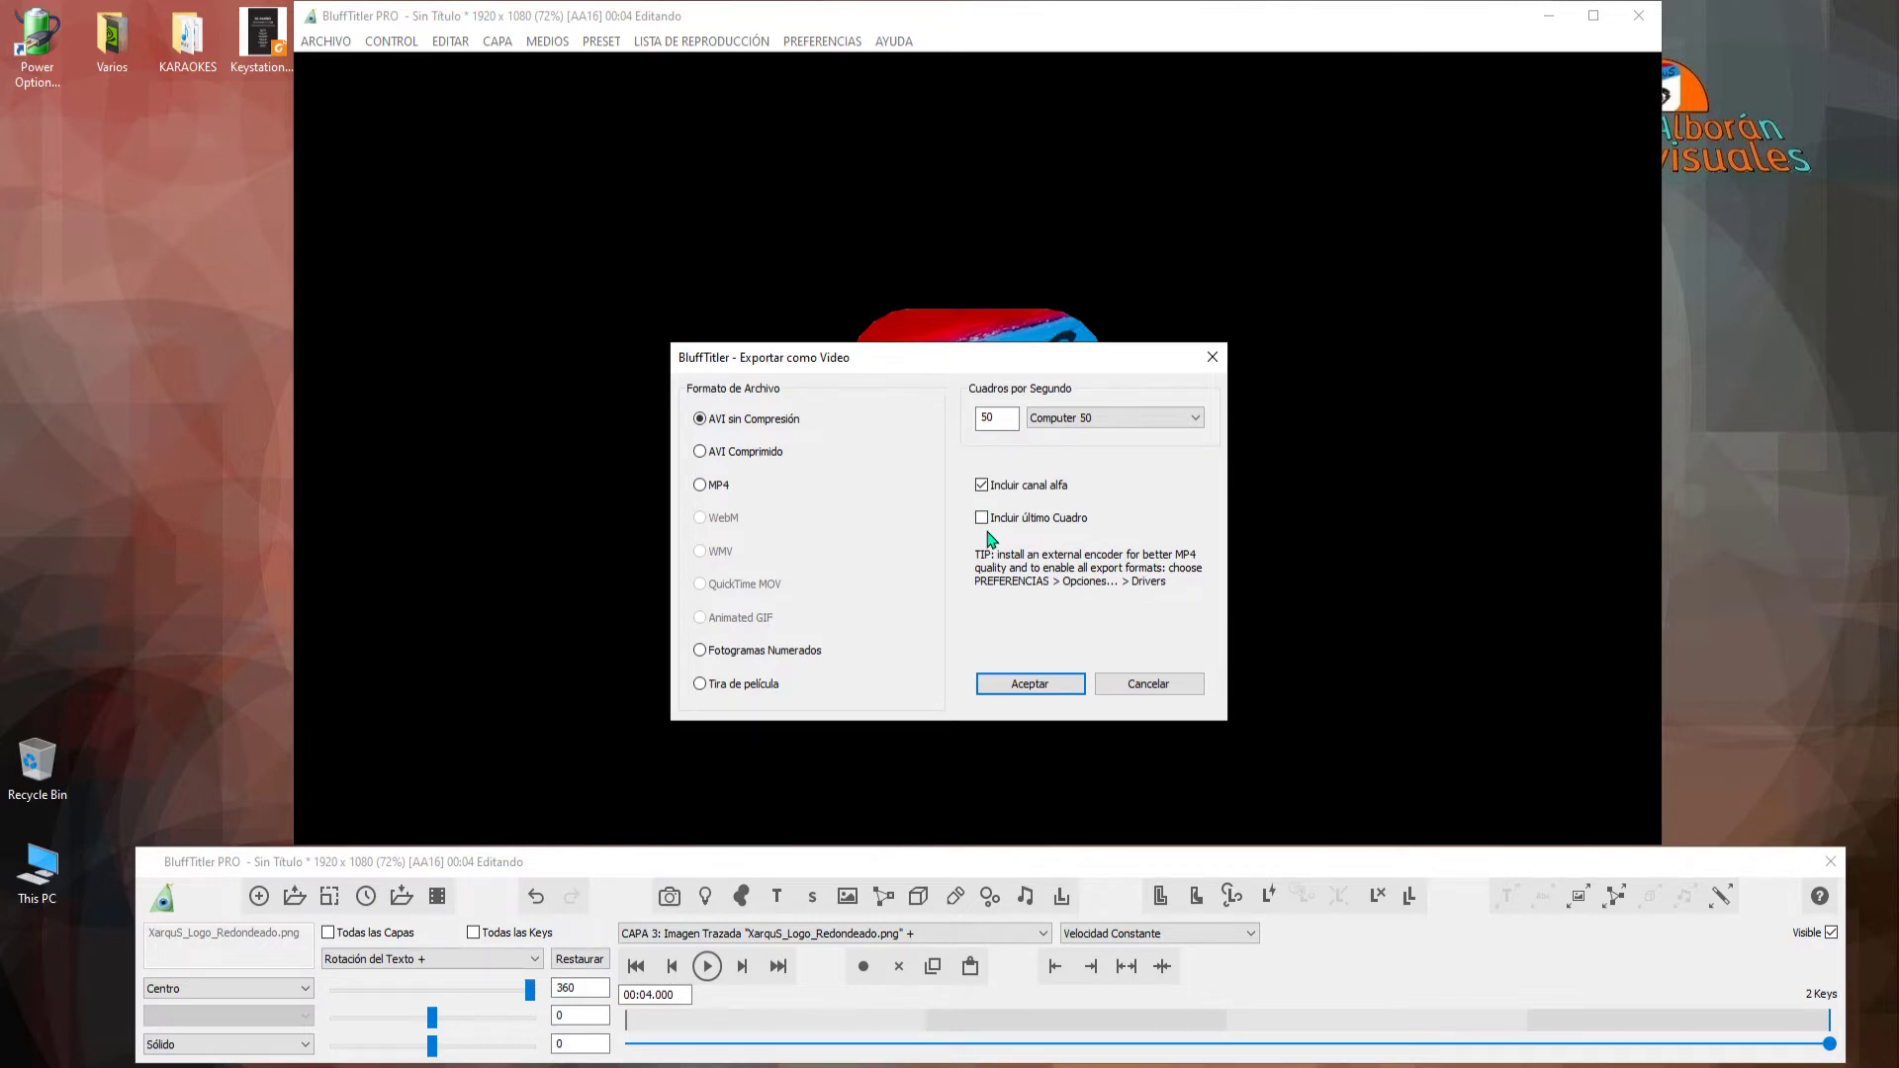
pyautogui.click(1029, 684)
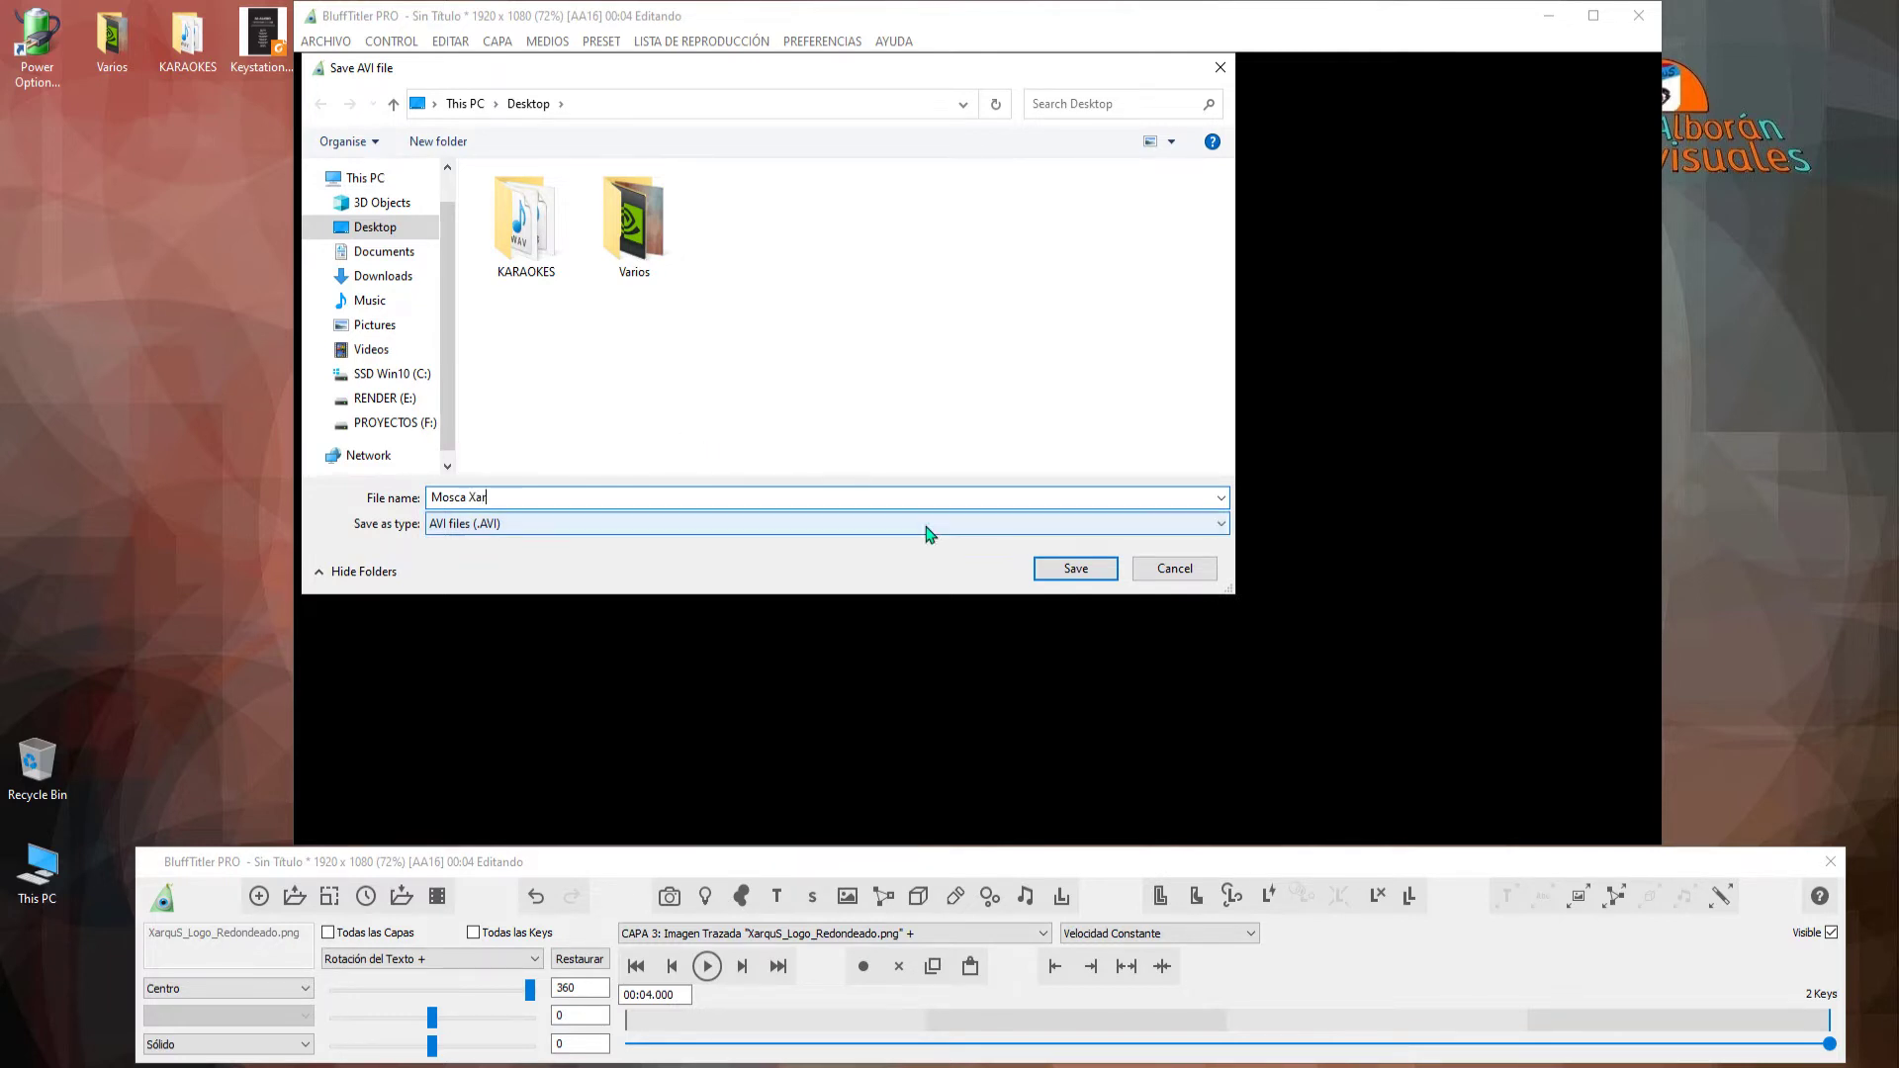
pyautogui.click(1076, 568)
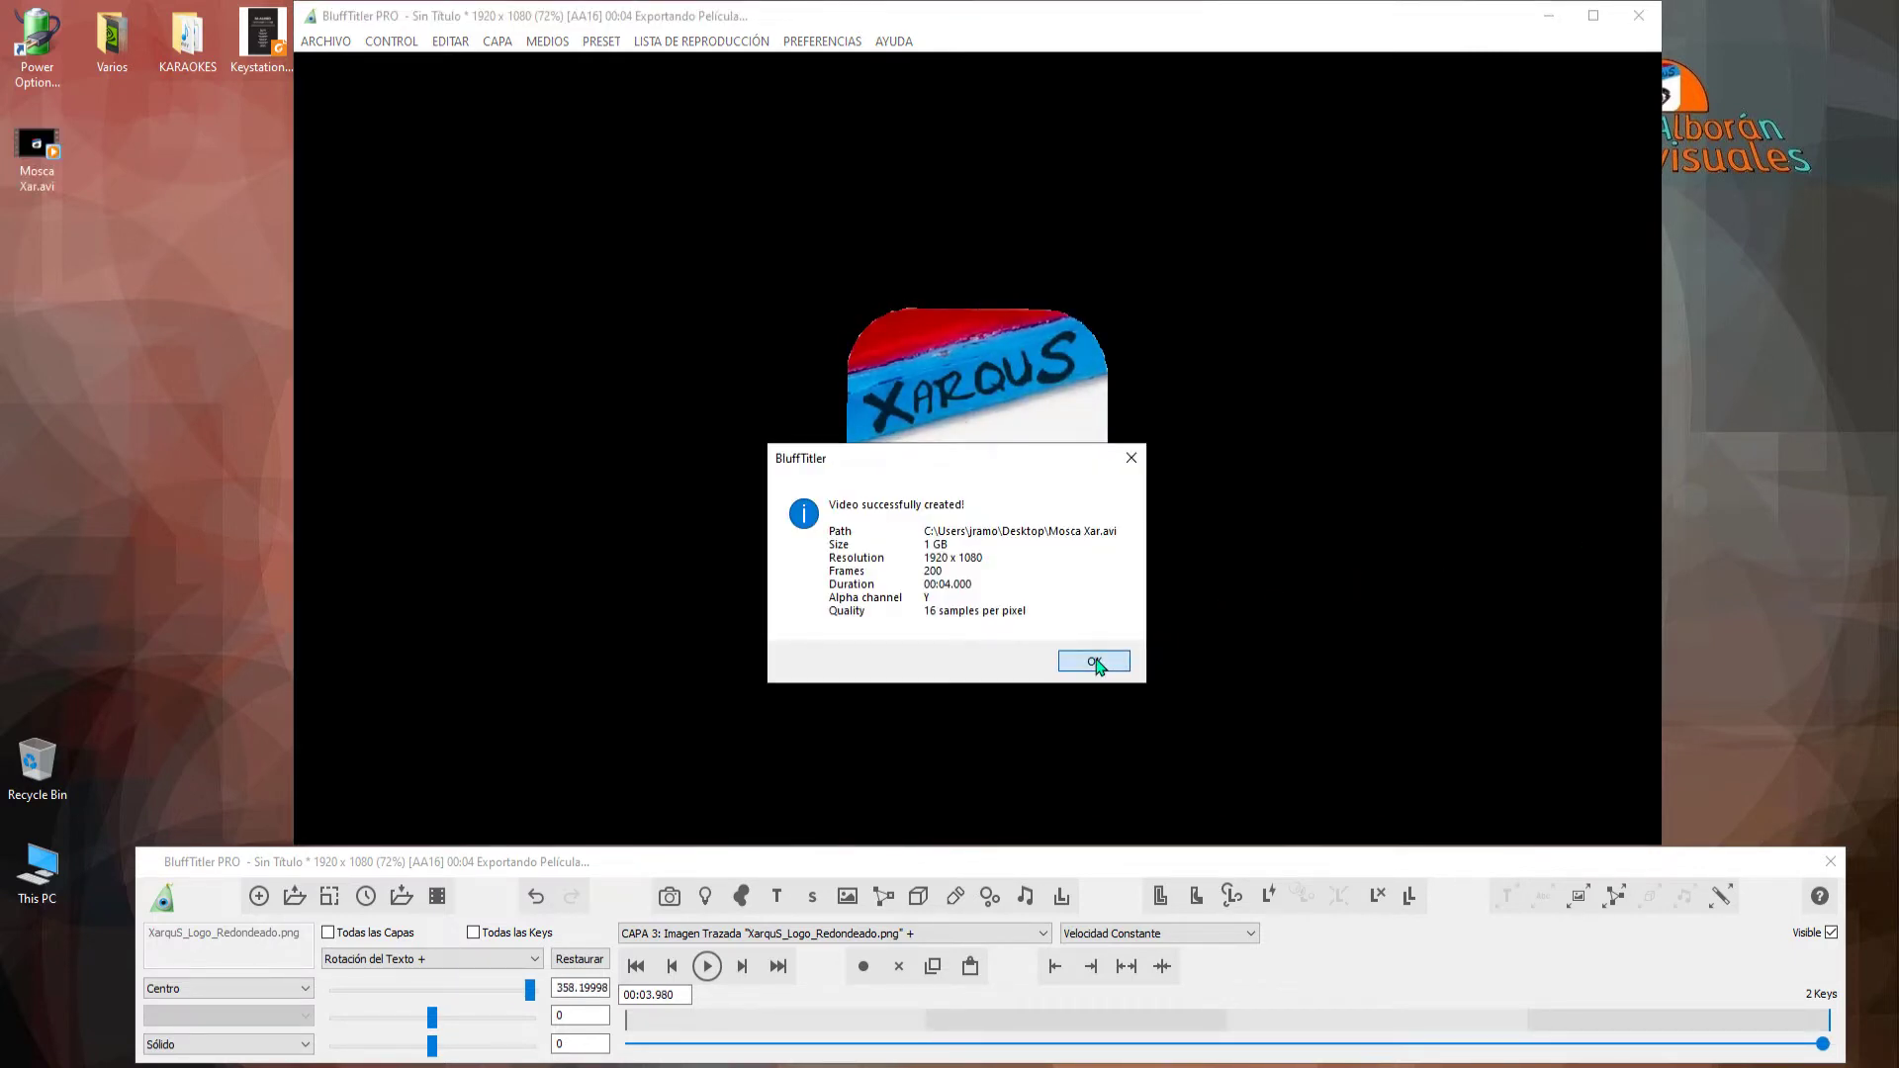
pyautogui.click(1094, 661)
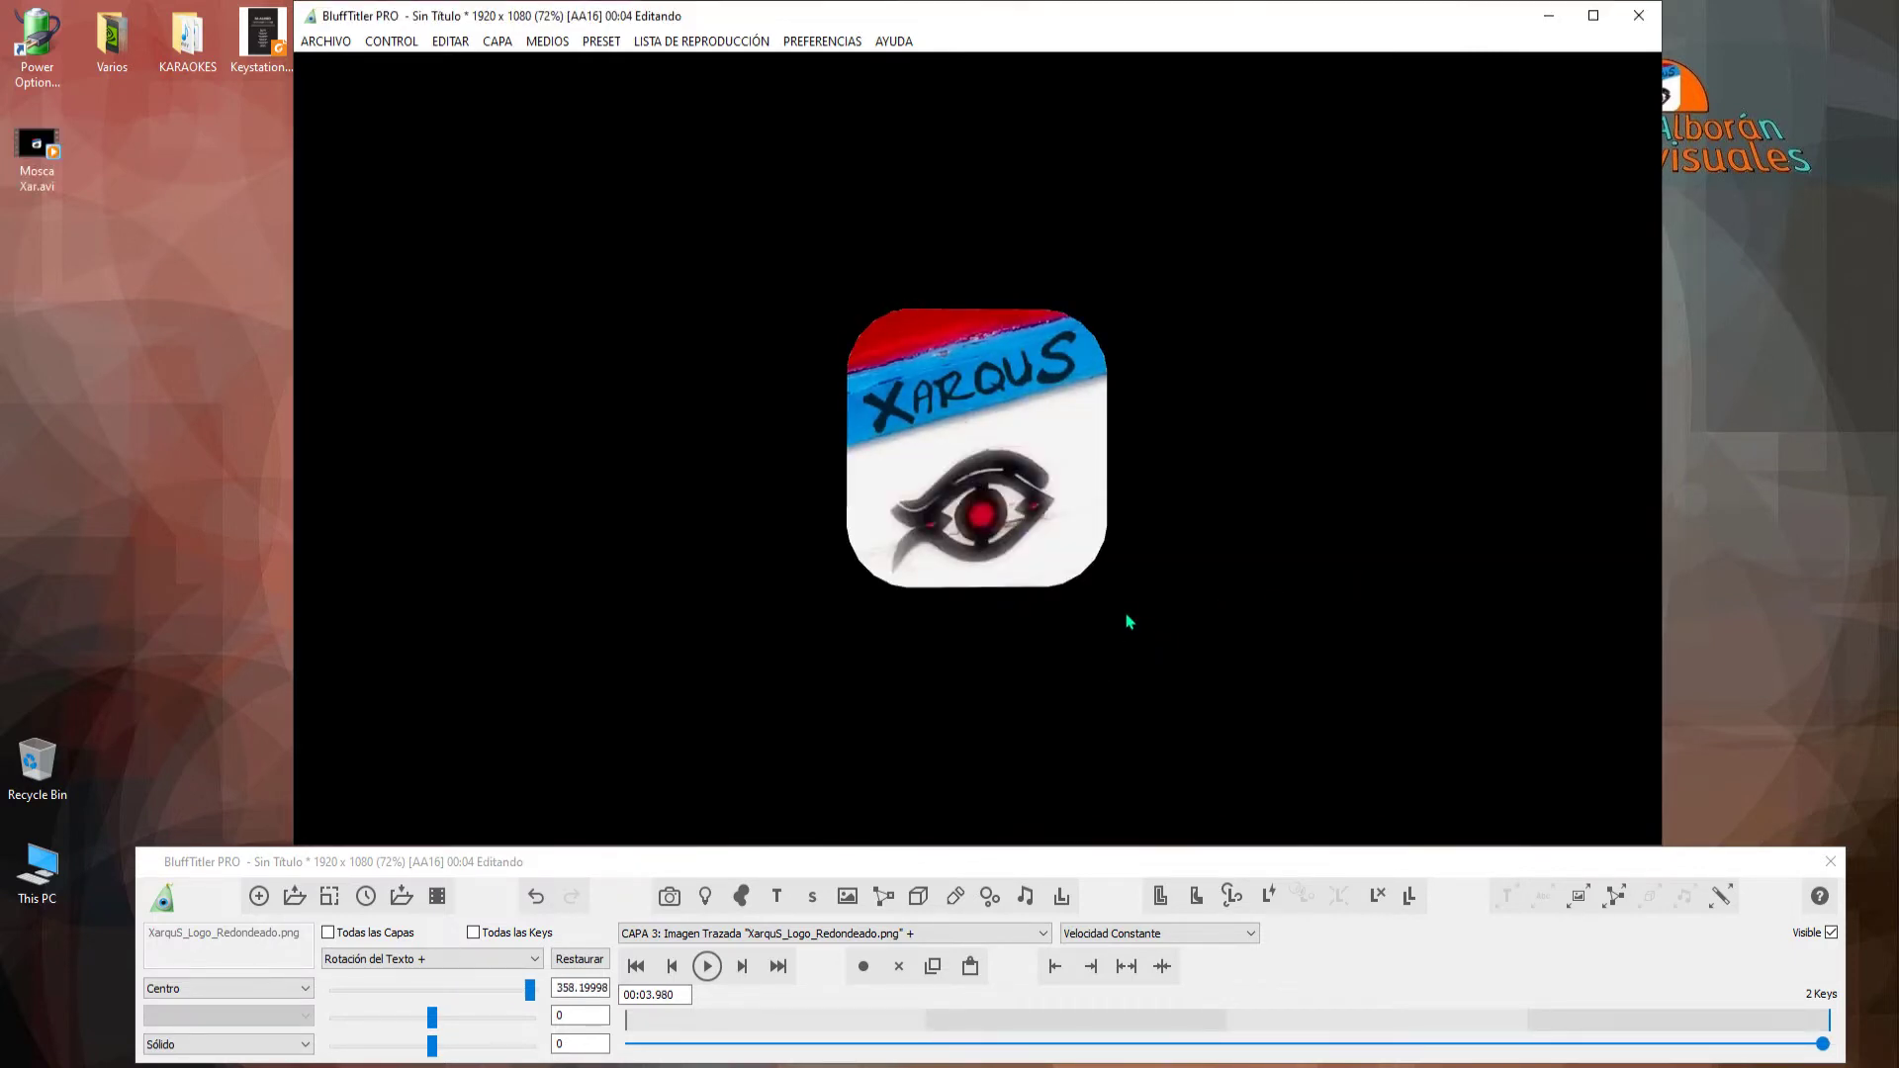
pyautogui.click(1650, 24)
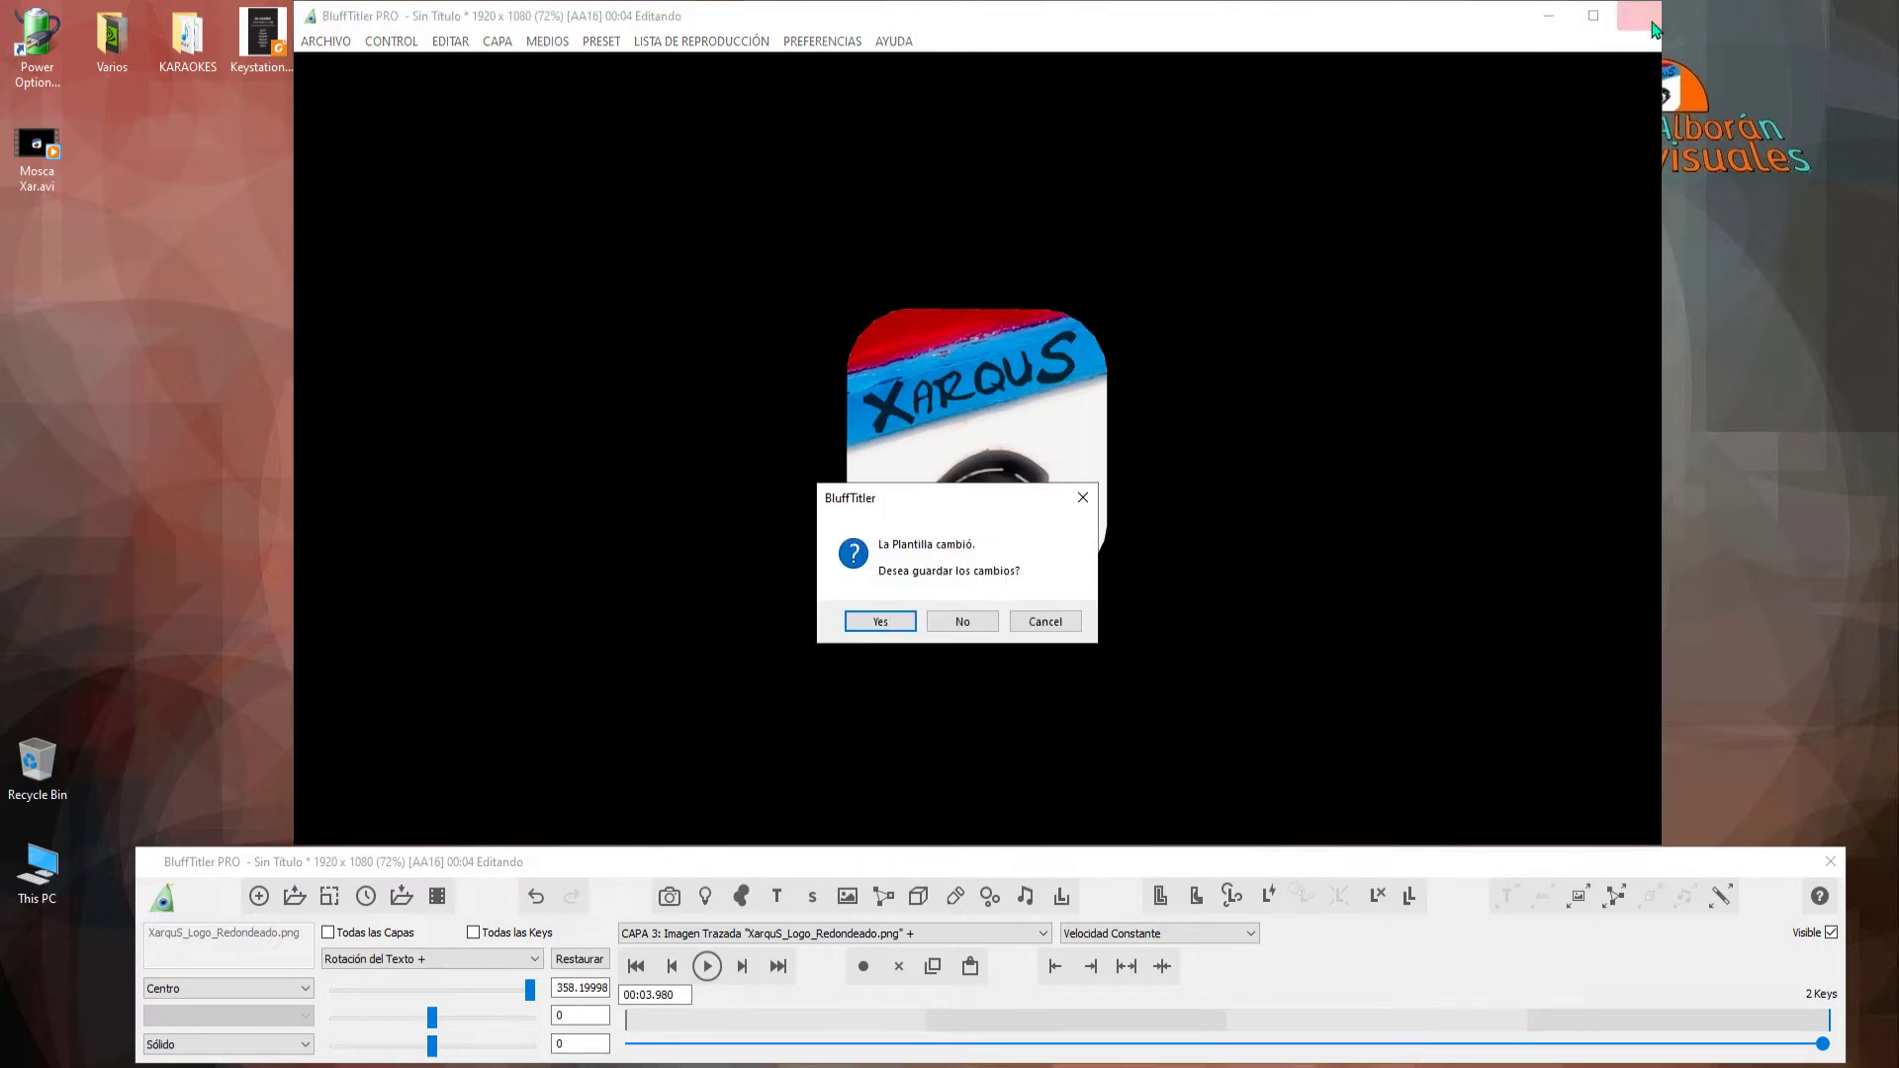
pyautogui.click(970, 619)
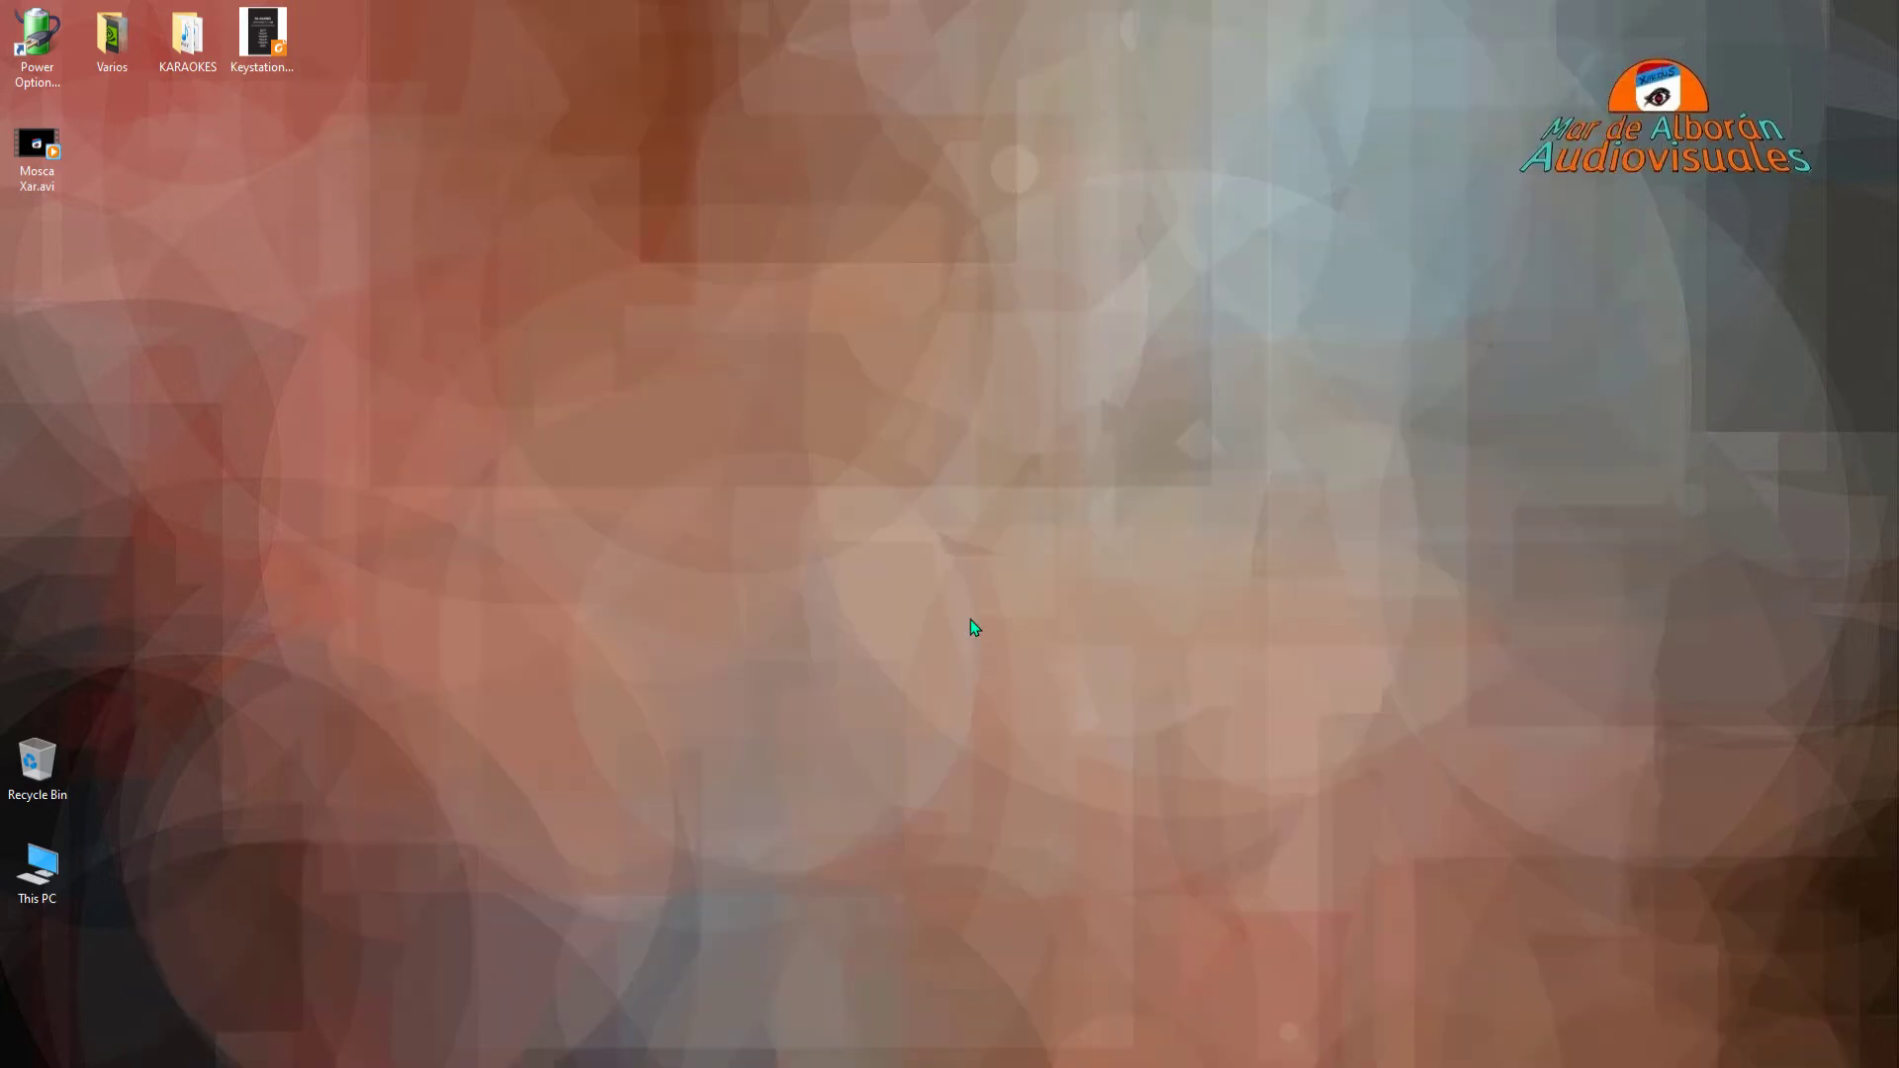
# - Play the exported Mosca Xar.avi from the desktop, replay it and close the player
pyautogui.doubleClick(36, 149)
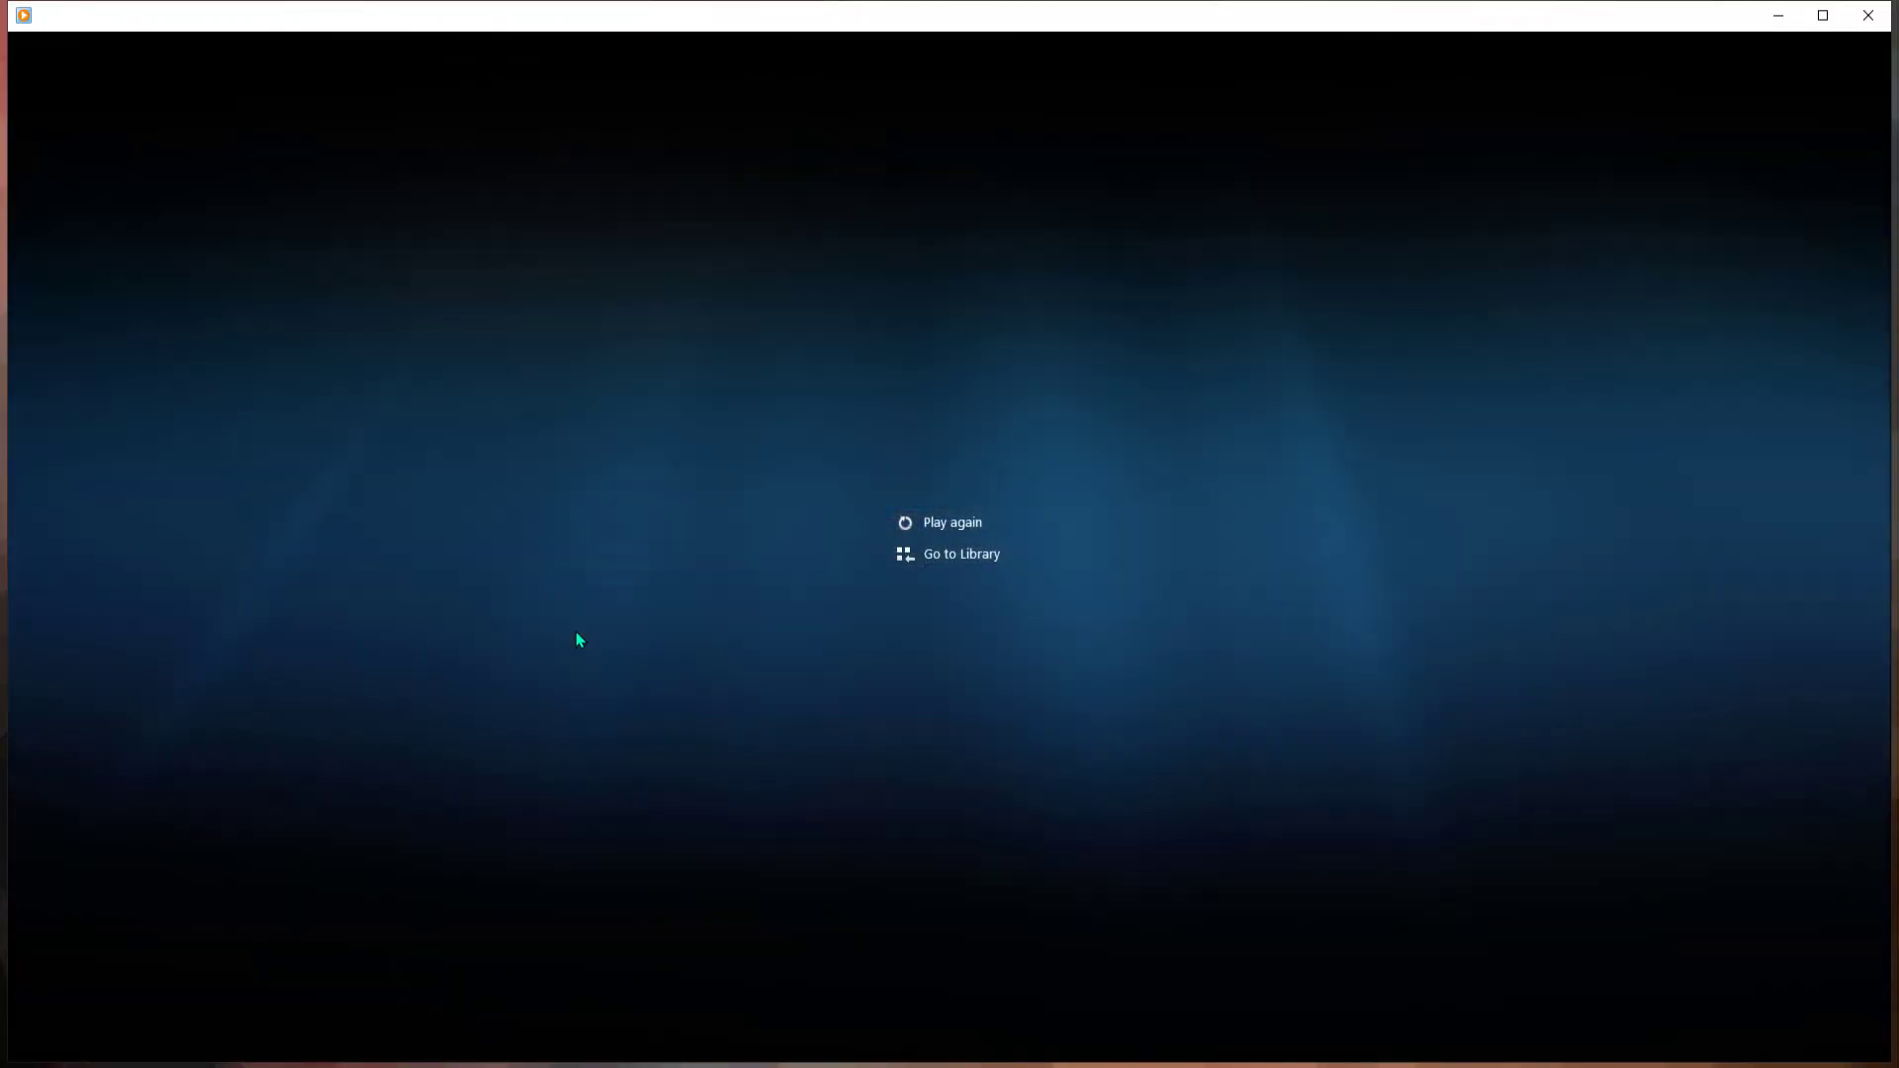
pyautogui.moveTo(313, 447)
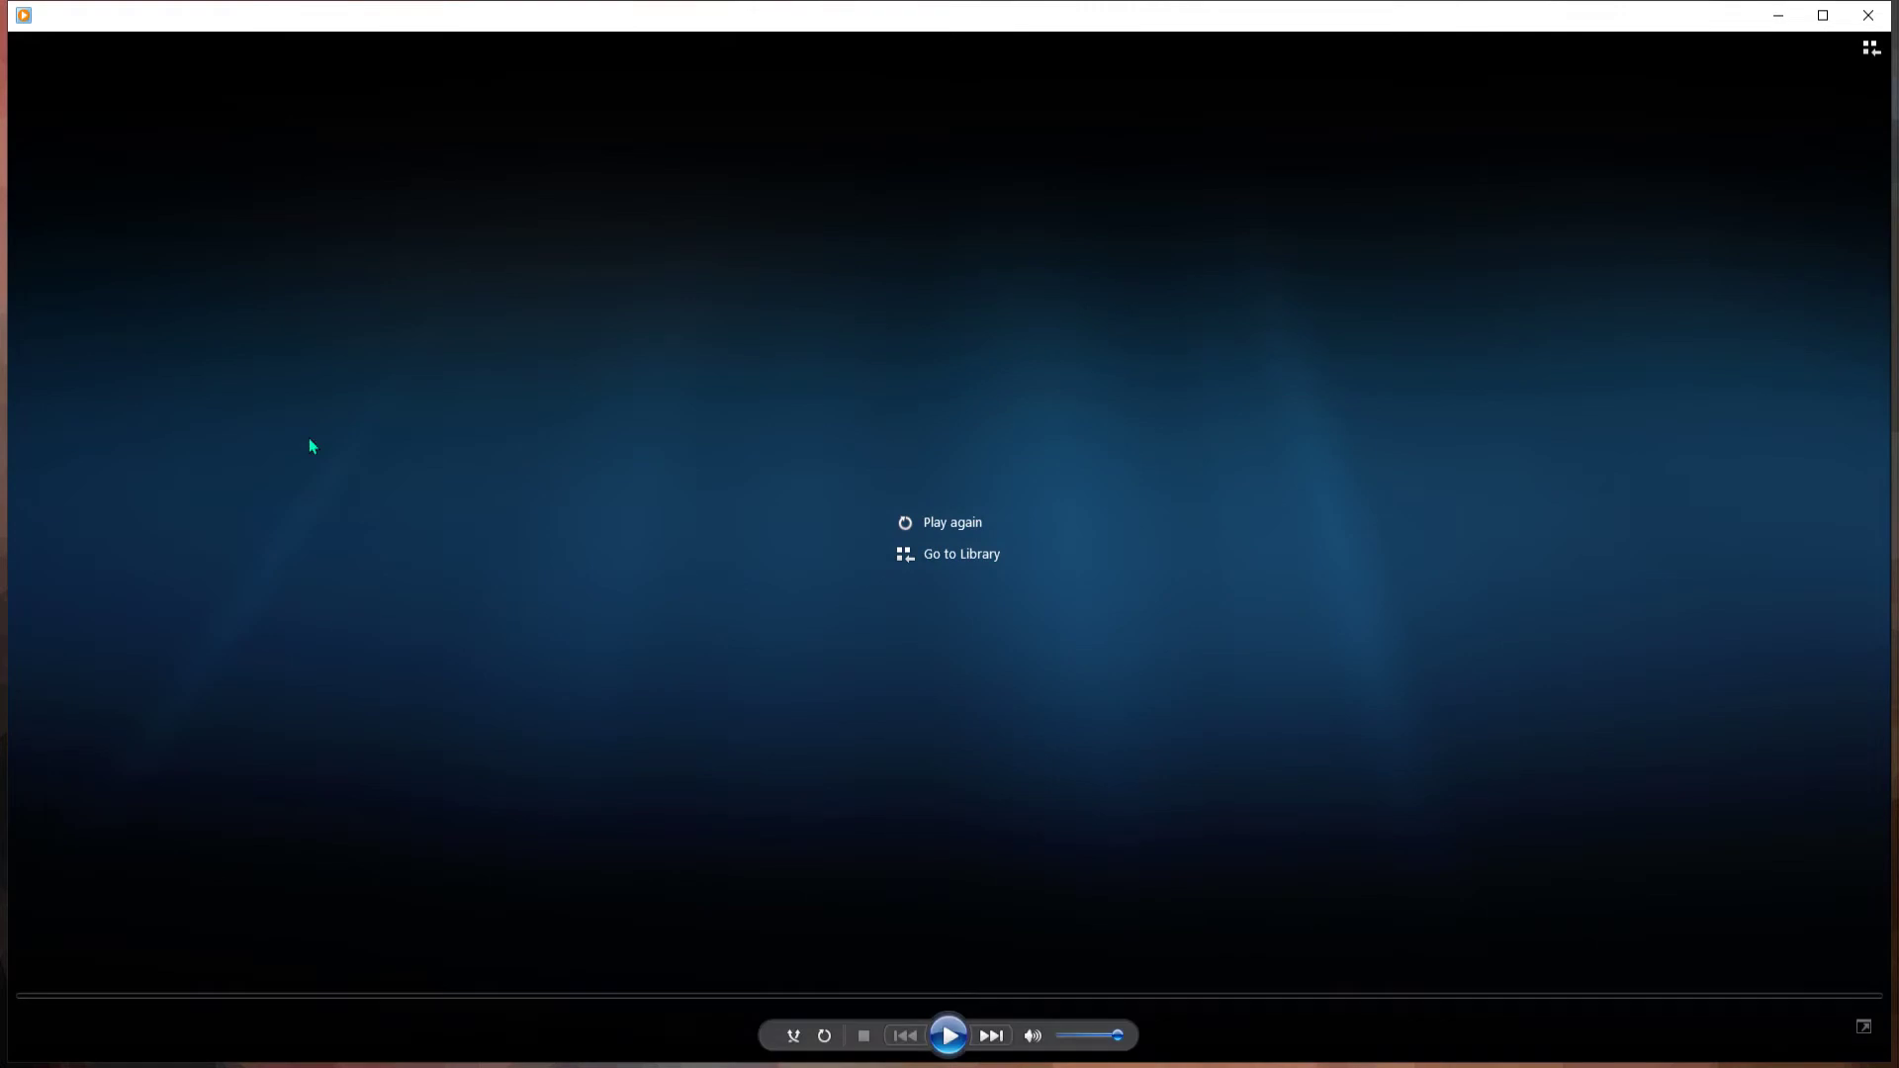
pyautogui.click(914, 522)
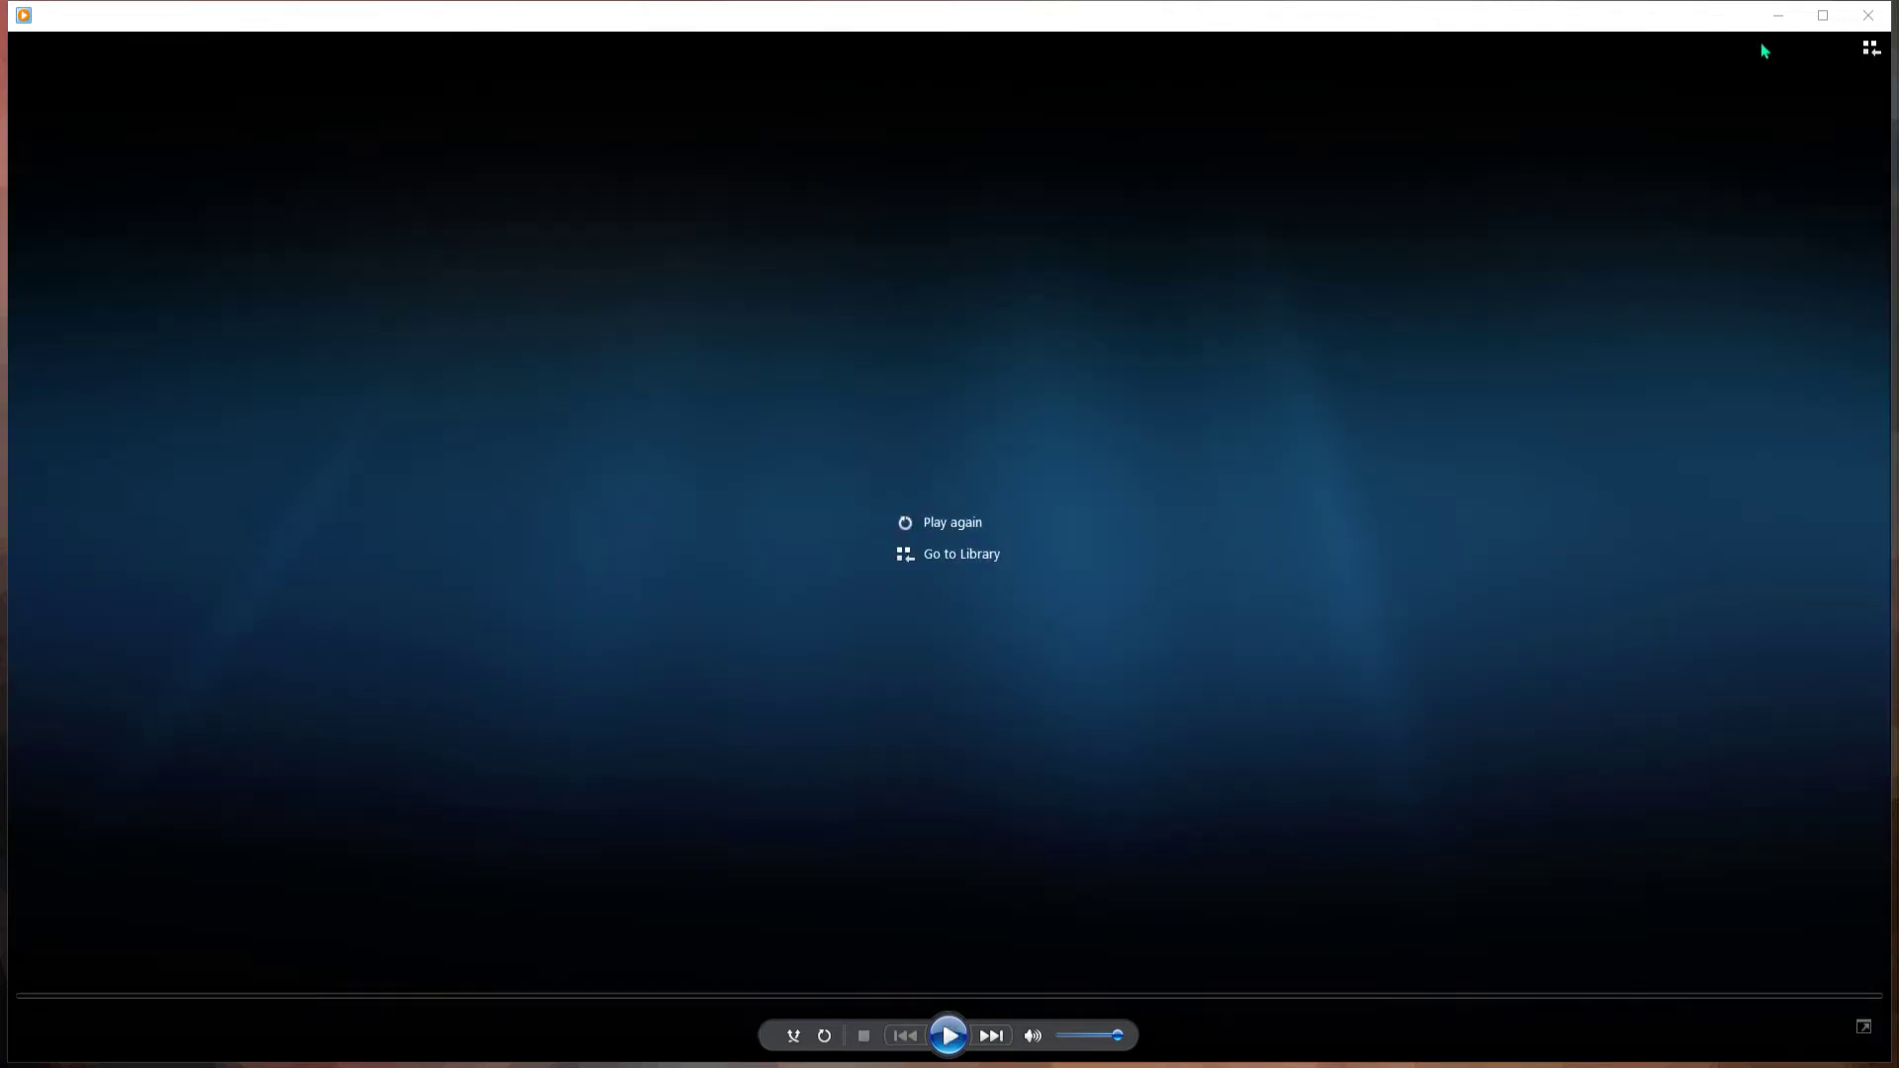
pyautogui.click(1868, 15)
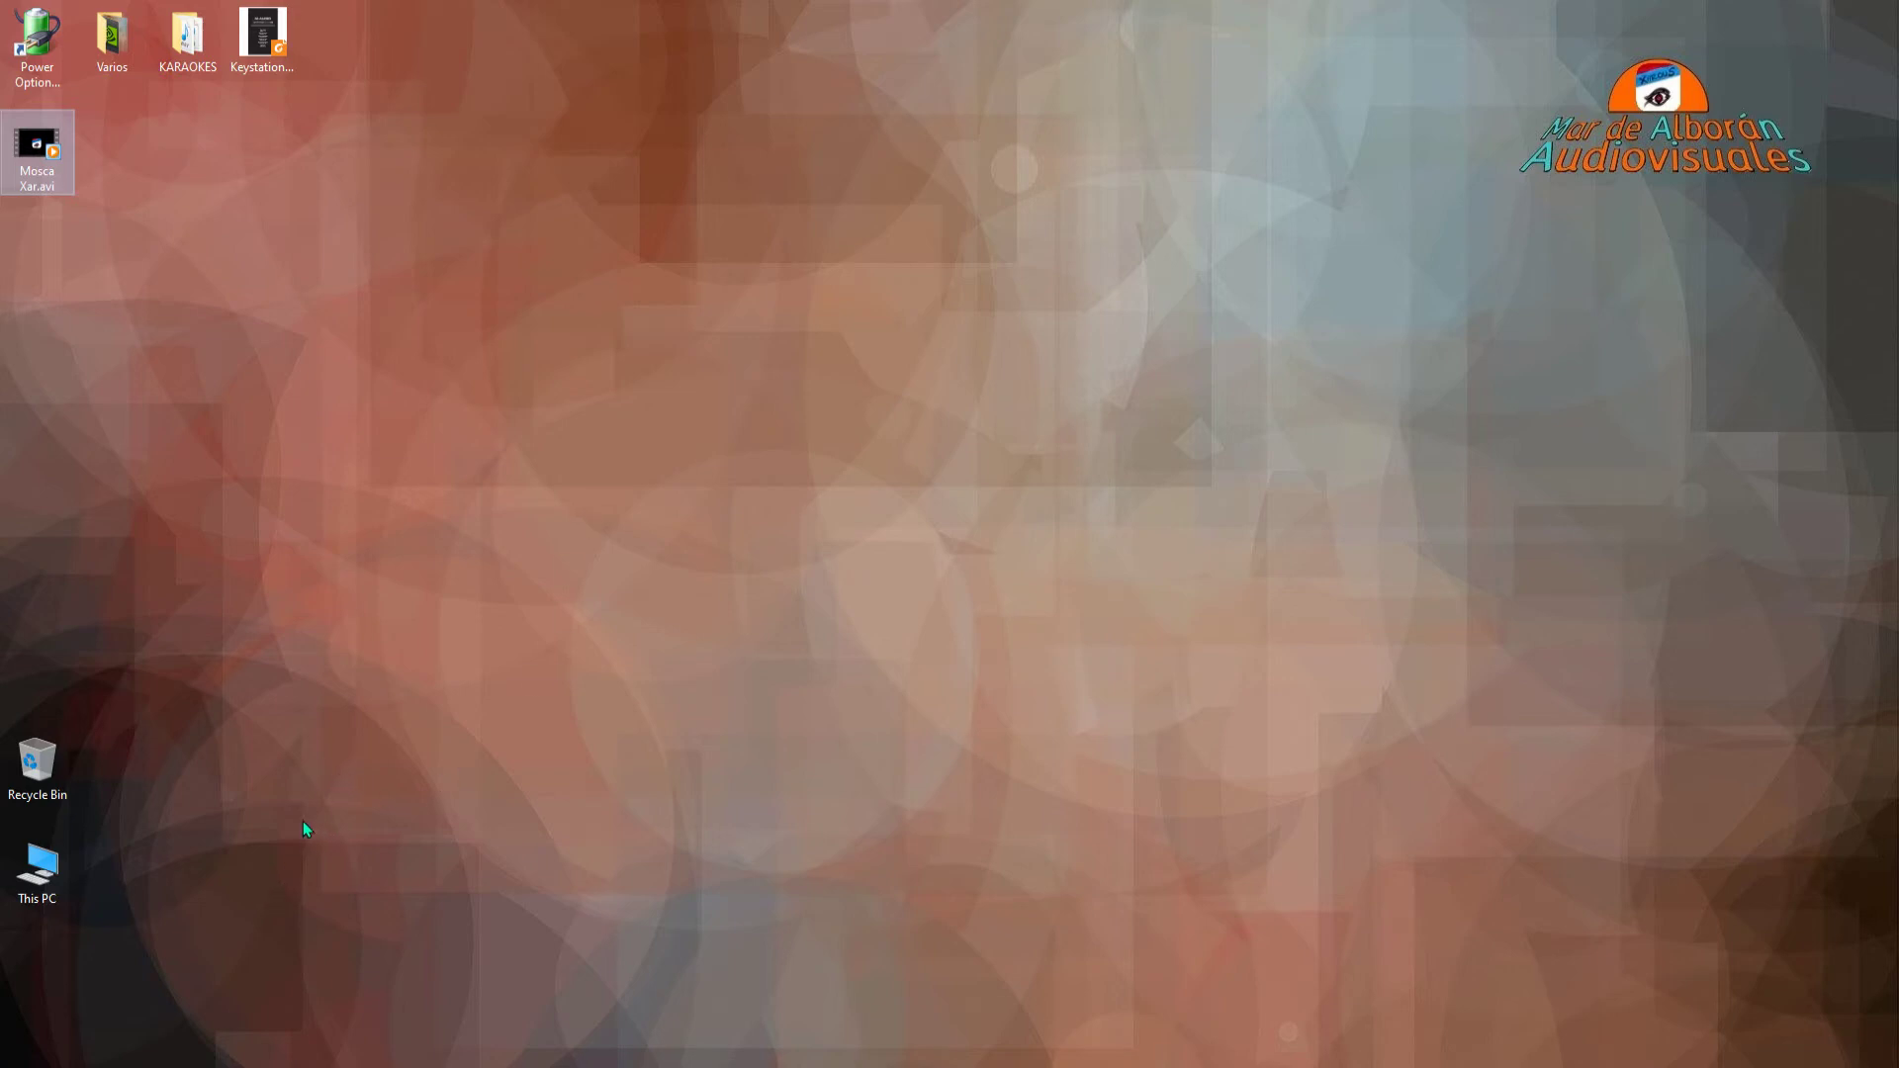
# - Start VEGAS Pro 15 with a new untitled project
pyautogui.click(15, 1065)
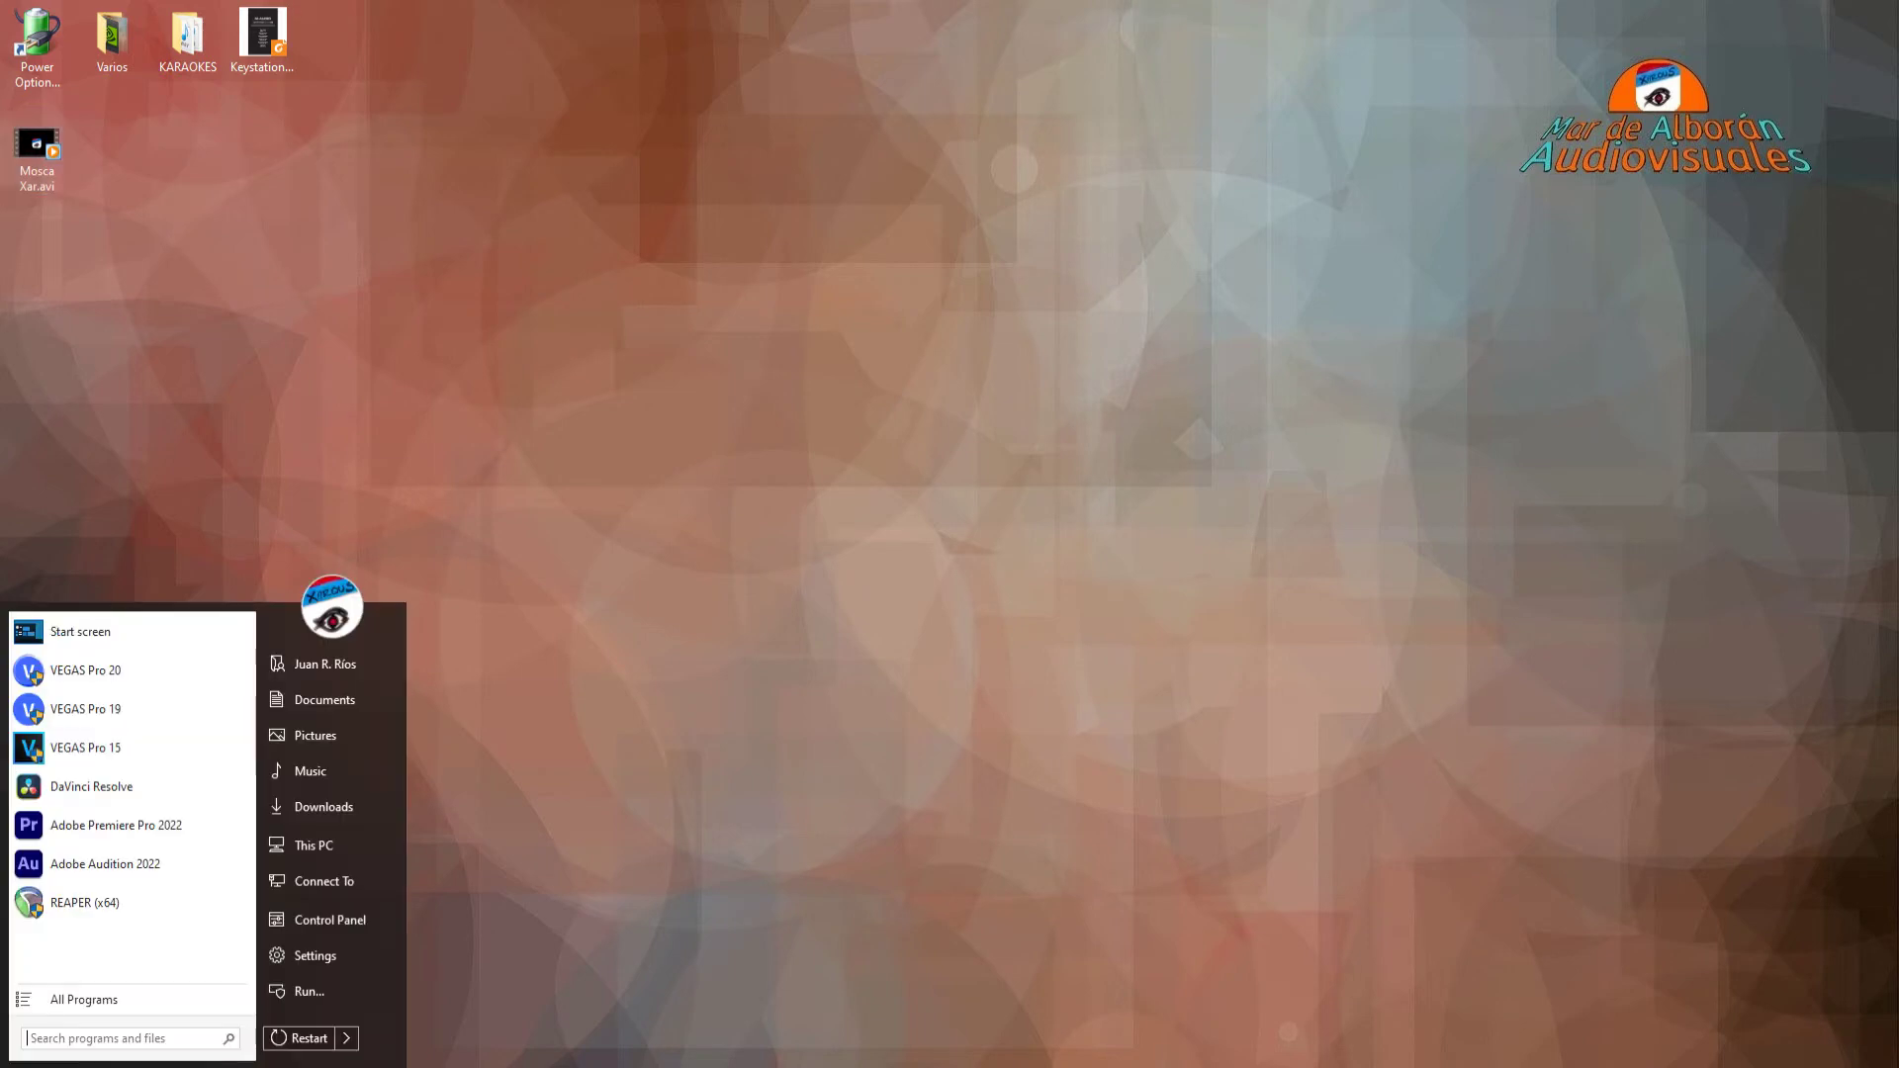
pyautogui.click(104, 748)
pyautogui.click(141, 964)
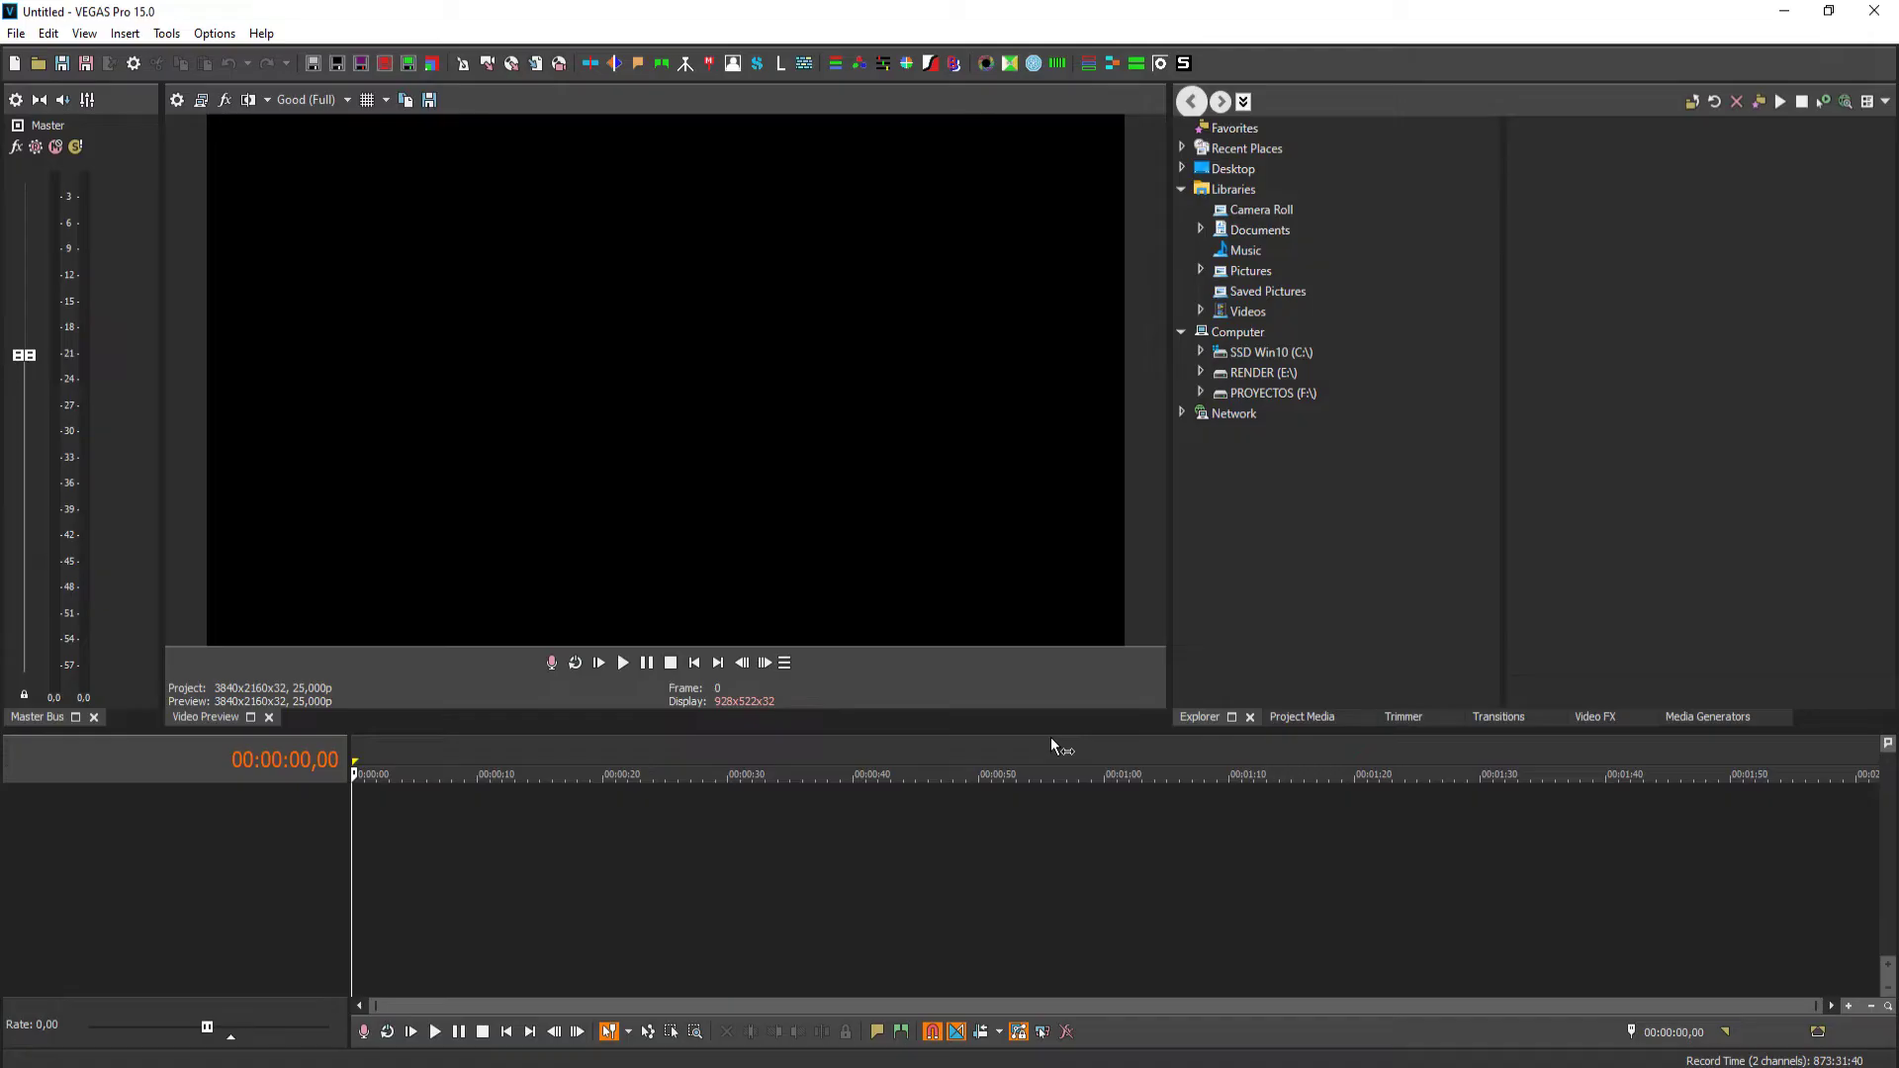
# - Add Mosca Xar.avi from the Desktop folder to the start of the timeline without matching the project video settings to it
pyautogui.click(1181, 189)
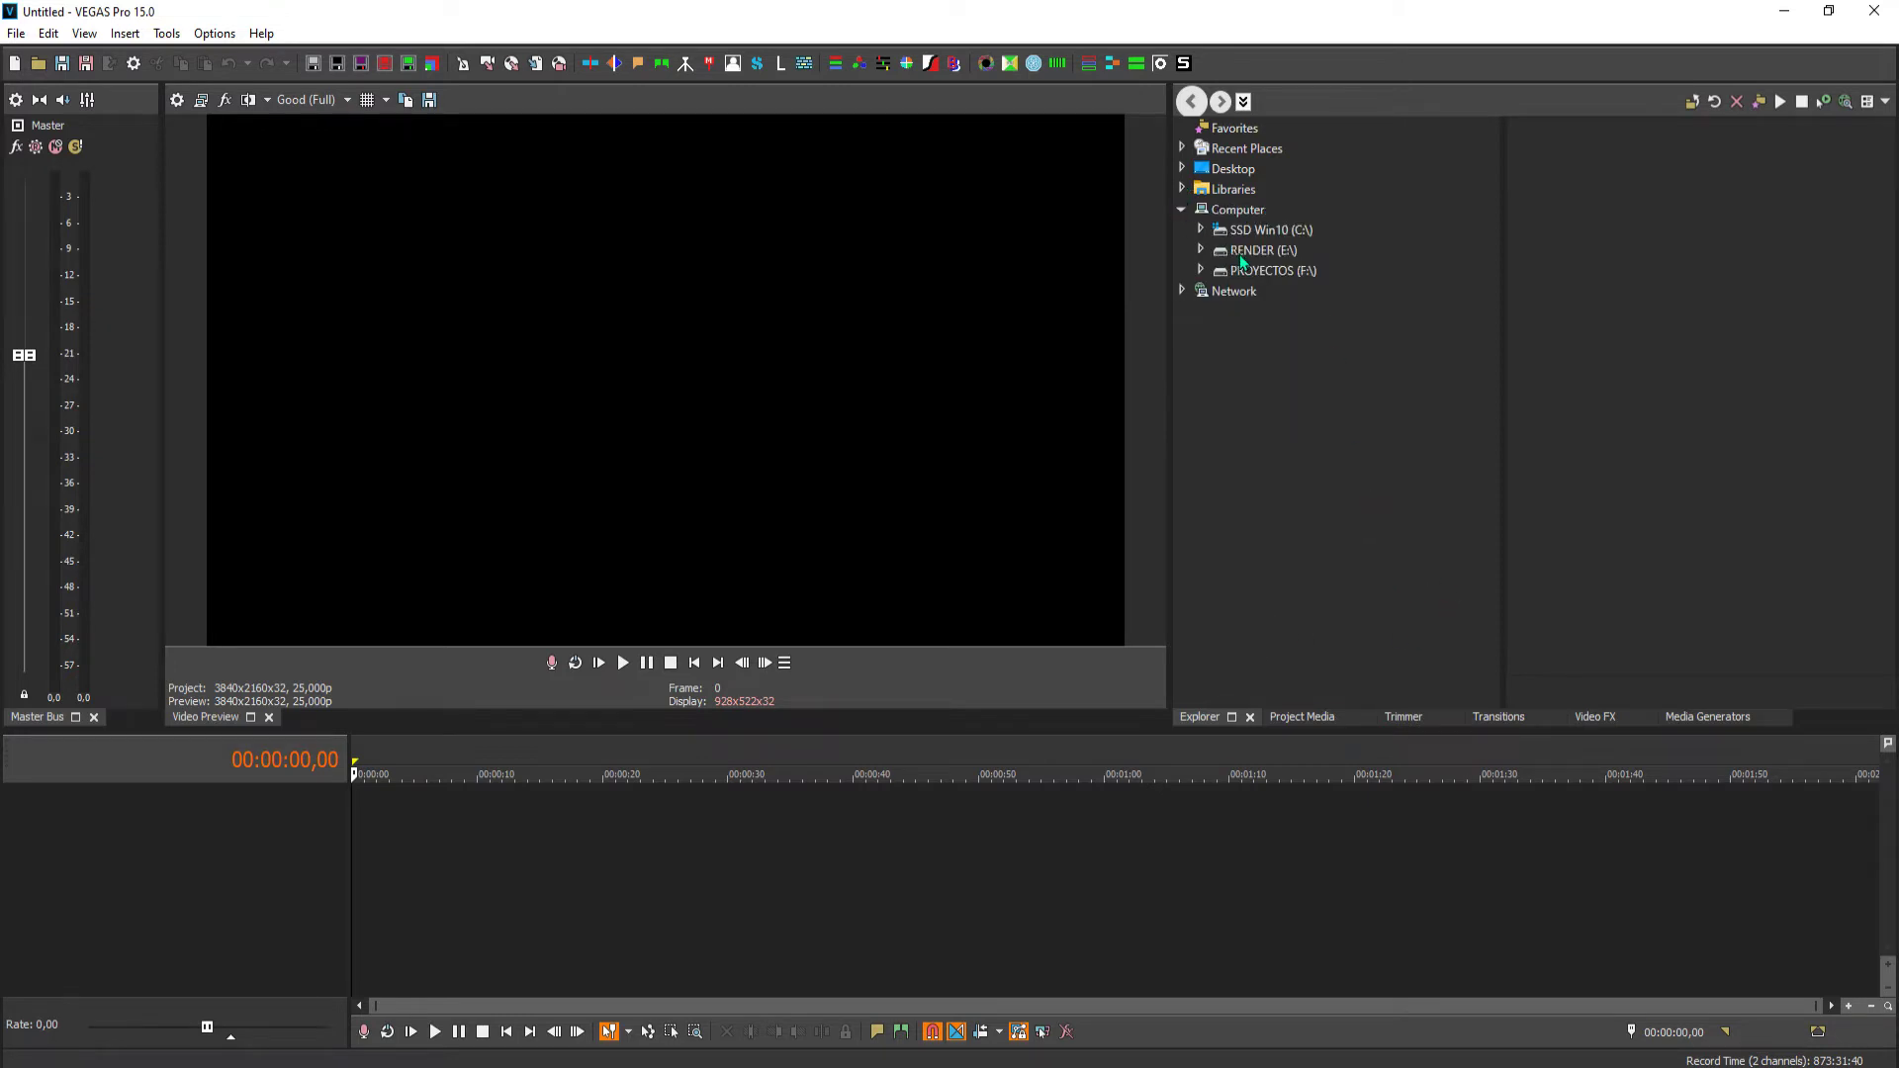
pyautogui.click(1244, 174)
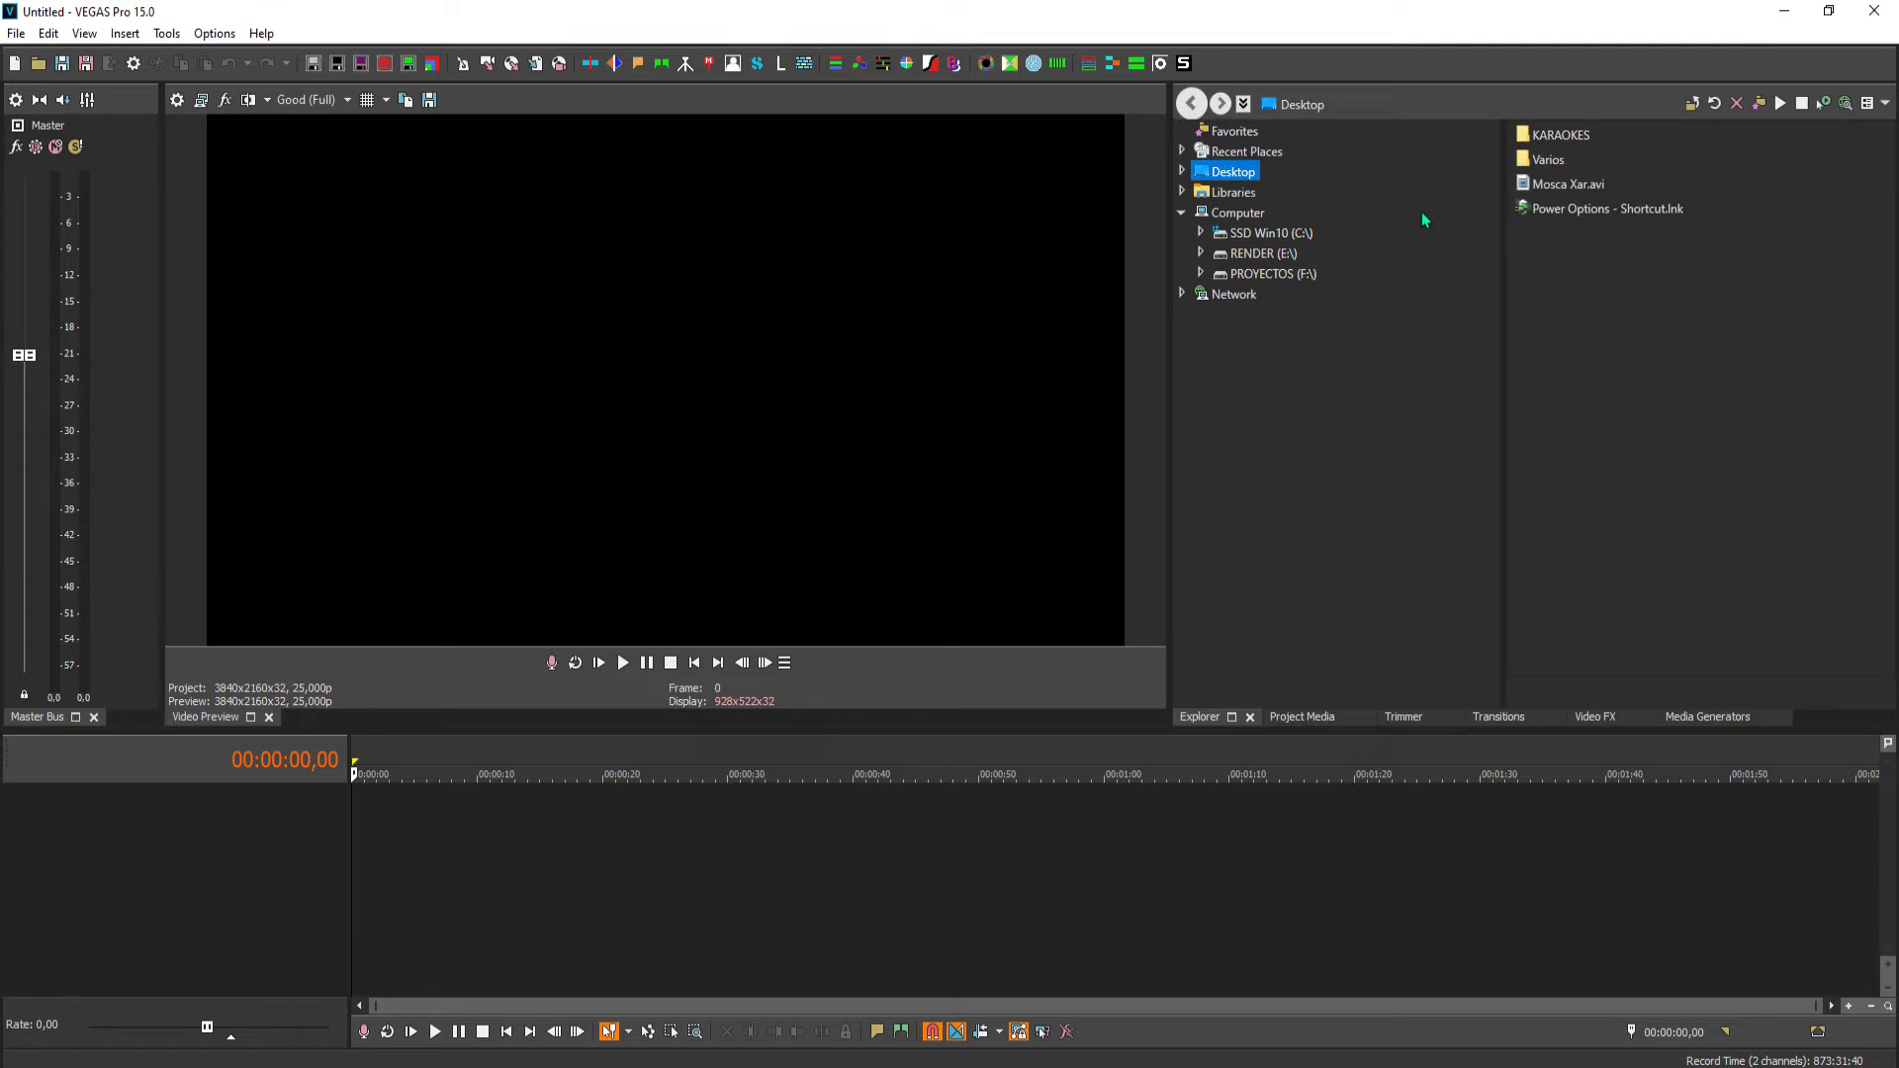
pyautogui.moveTo(1568, 184); pyautogui.dragTo(354, 846)
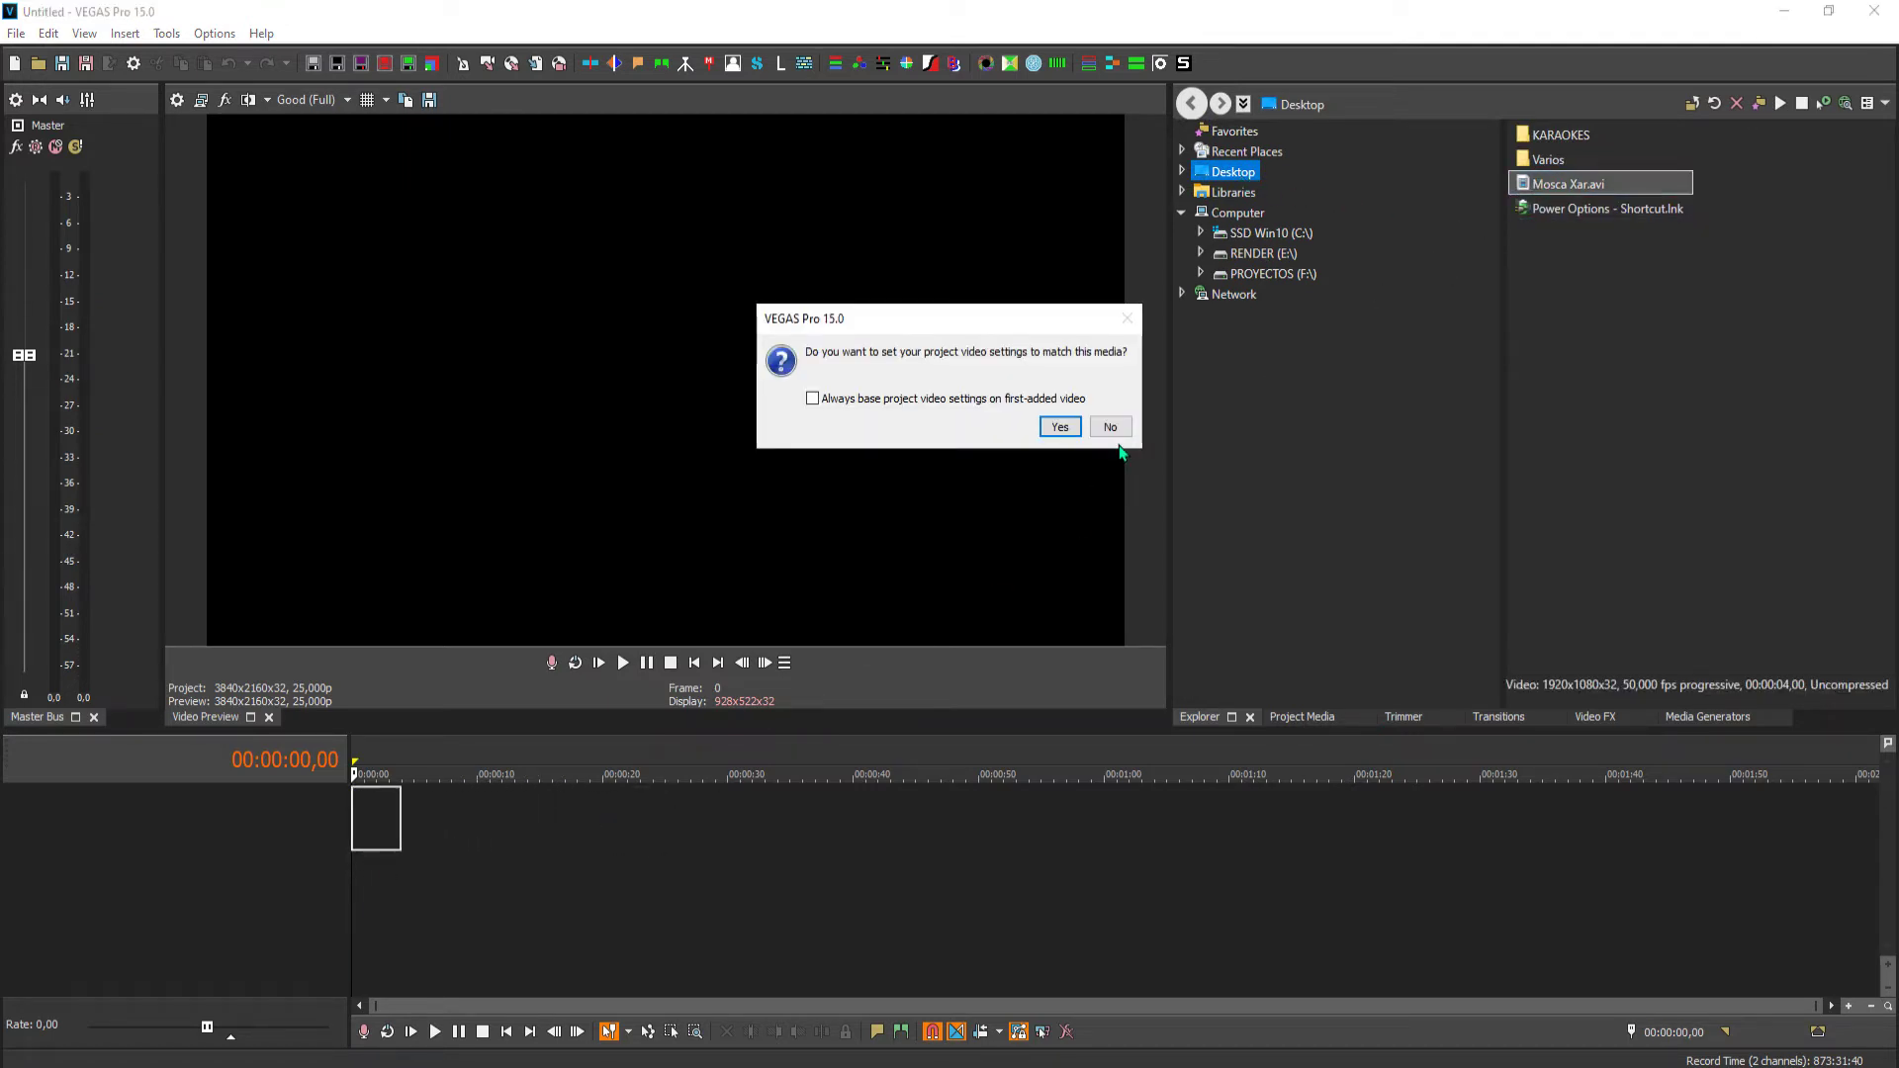
pyautogui.click(1112, 428)
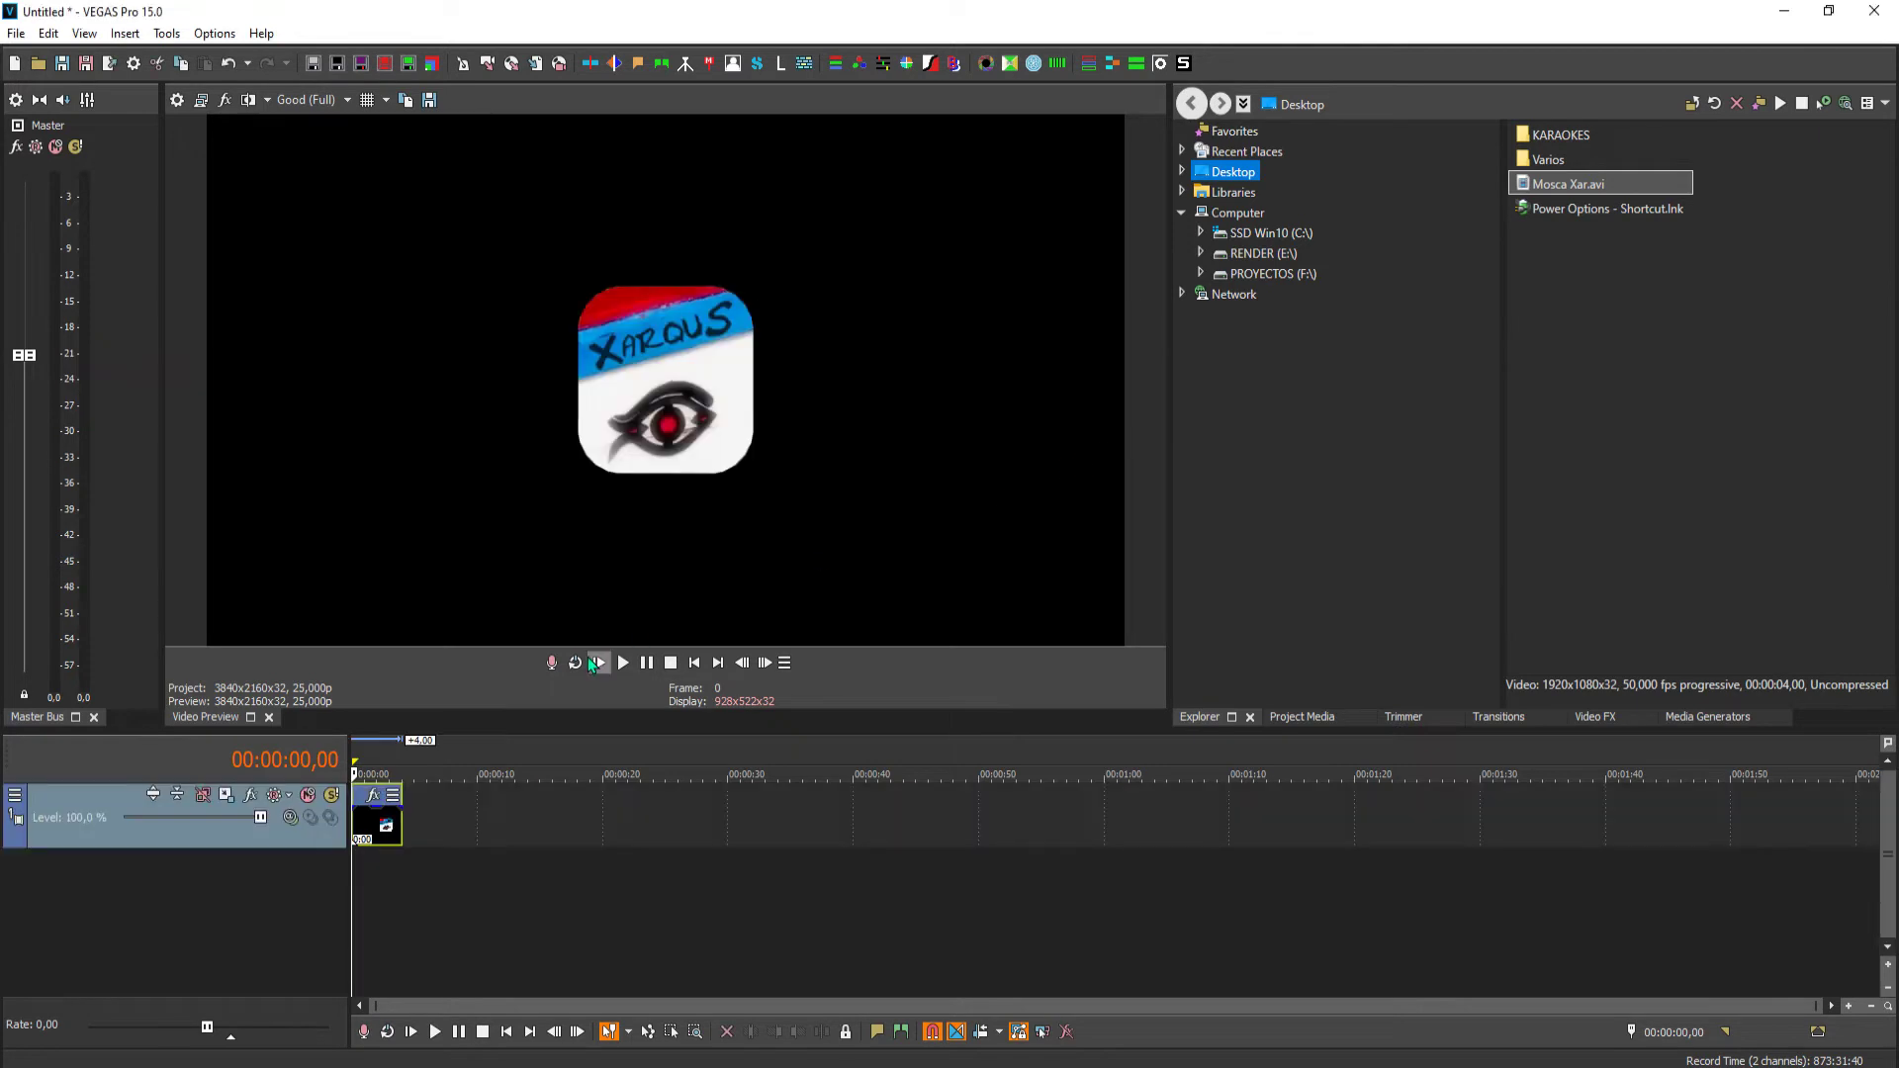
# - Set the project frame rate to 50,000 (Double PAL)
pyautogui.click(178, 104)
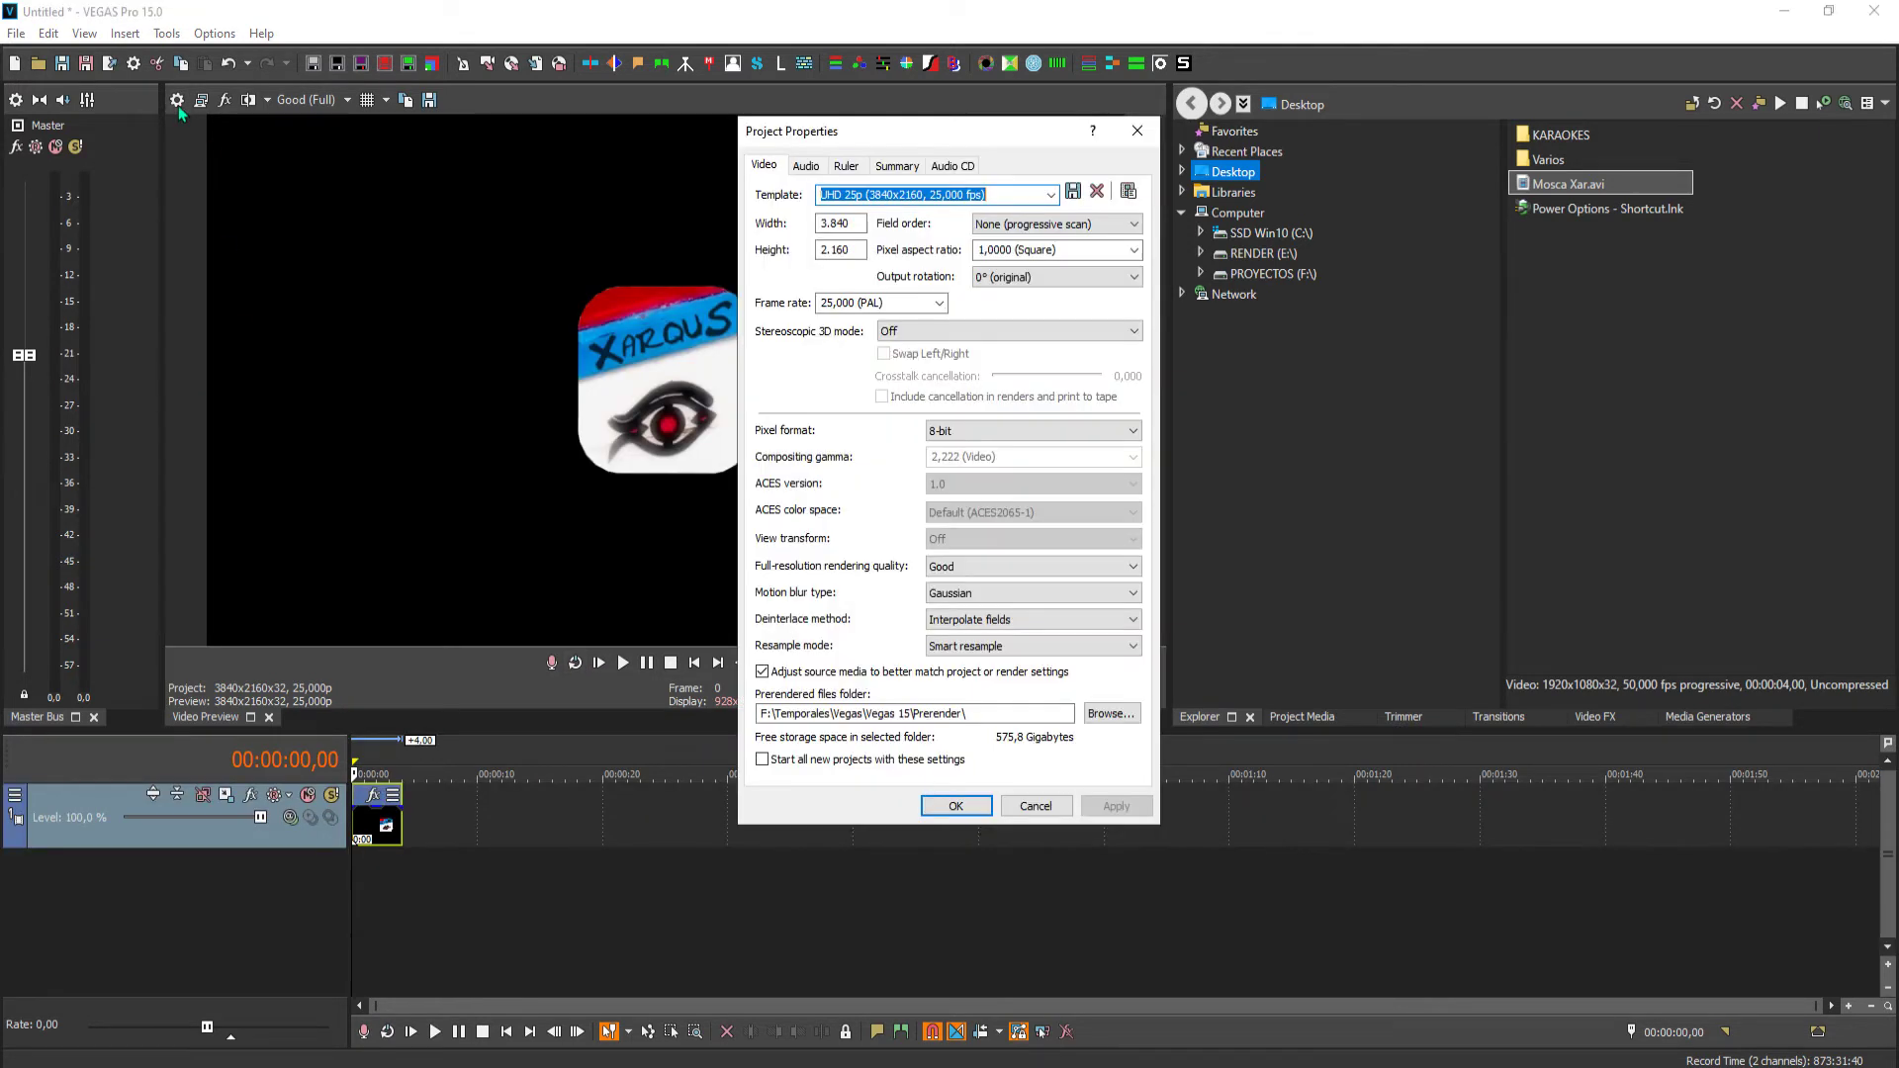
pyautogui.click(938, 304)
pyautogui.click(863, 429)
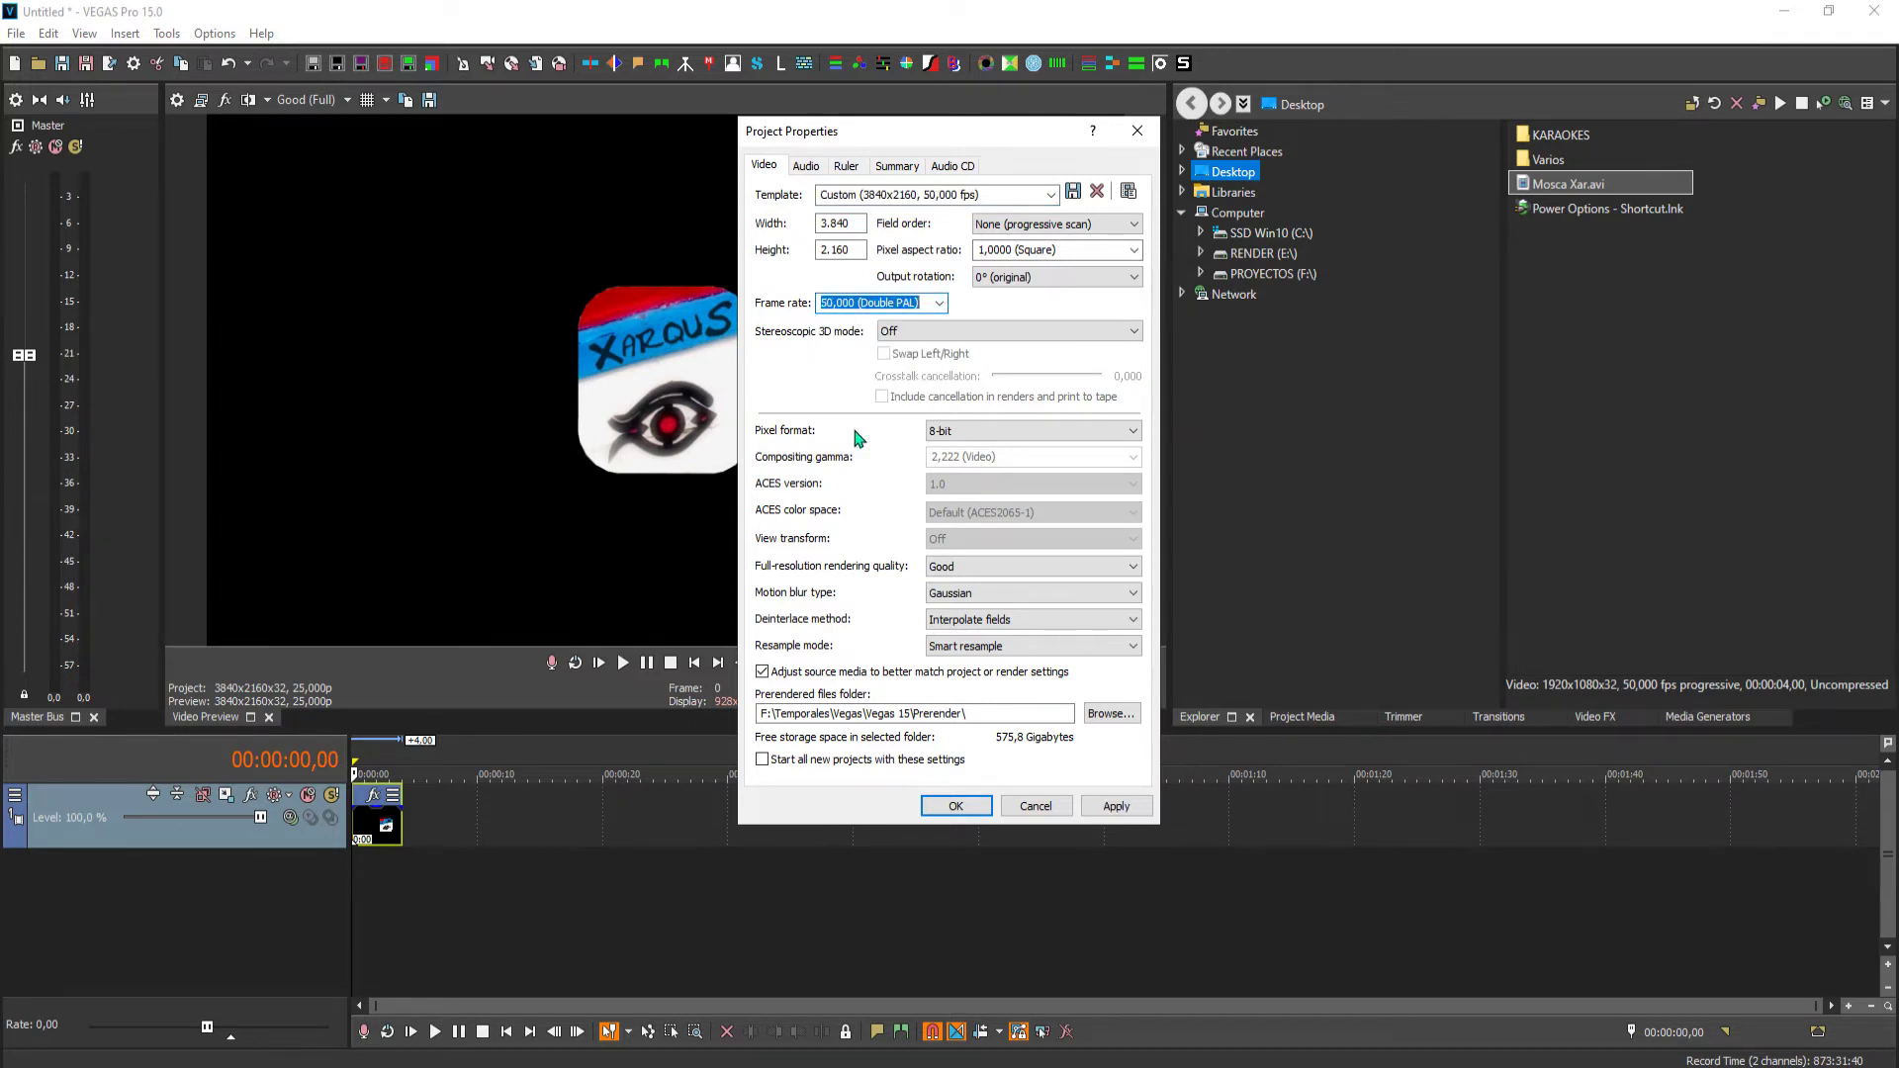
pyautogui.click(1115, 807)
pyautogui.click(955, 806)
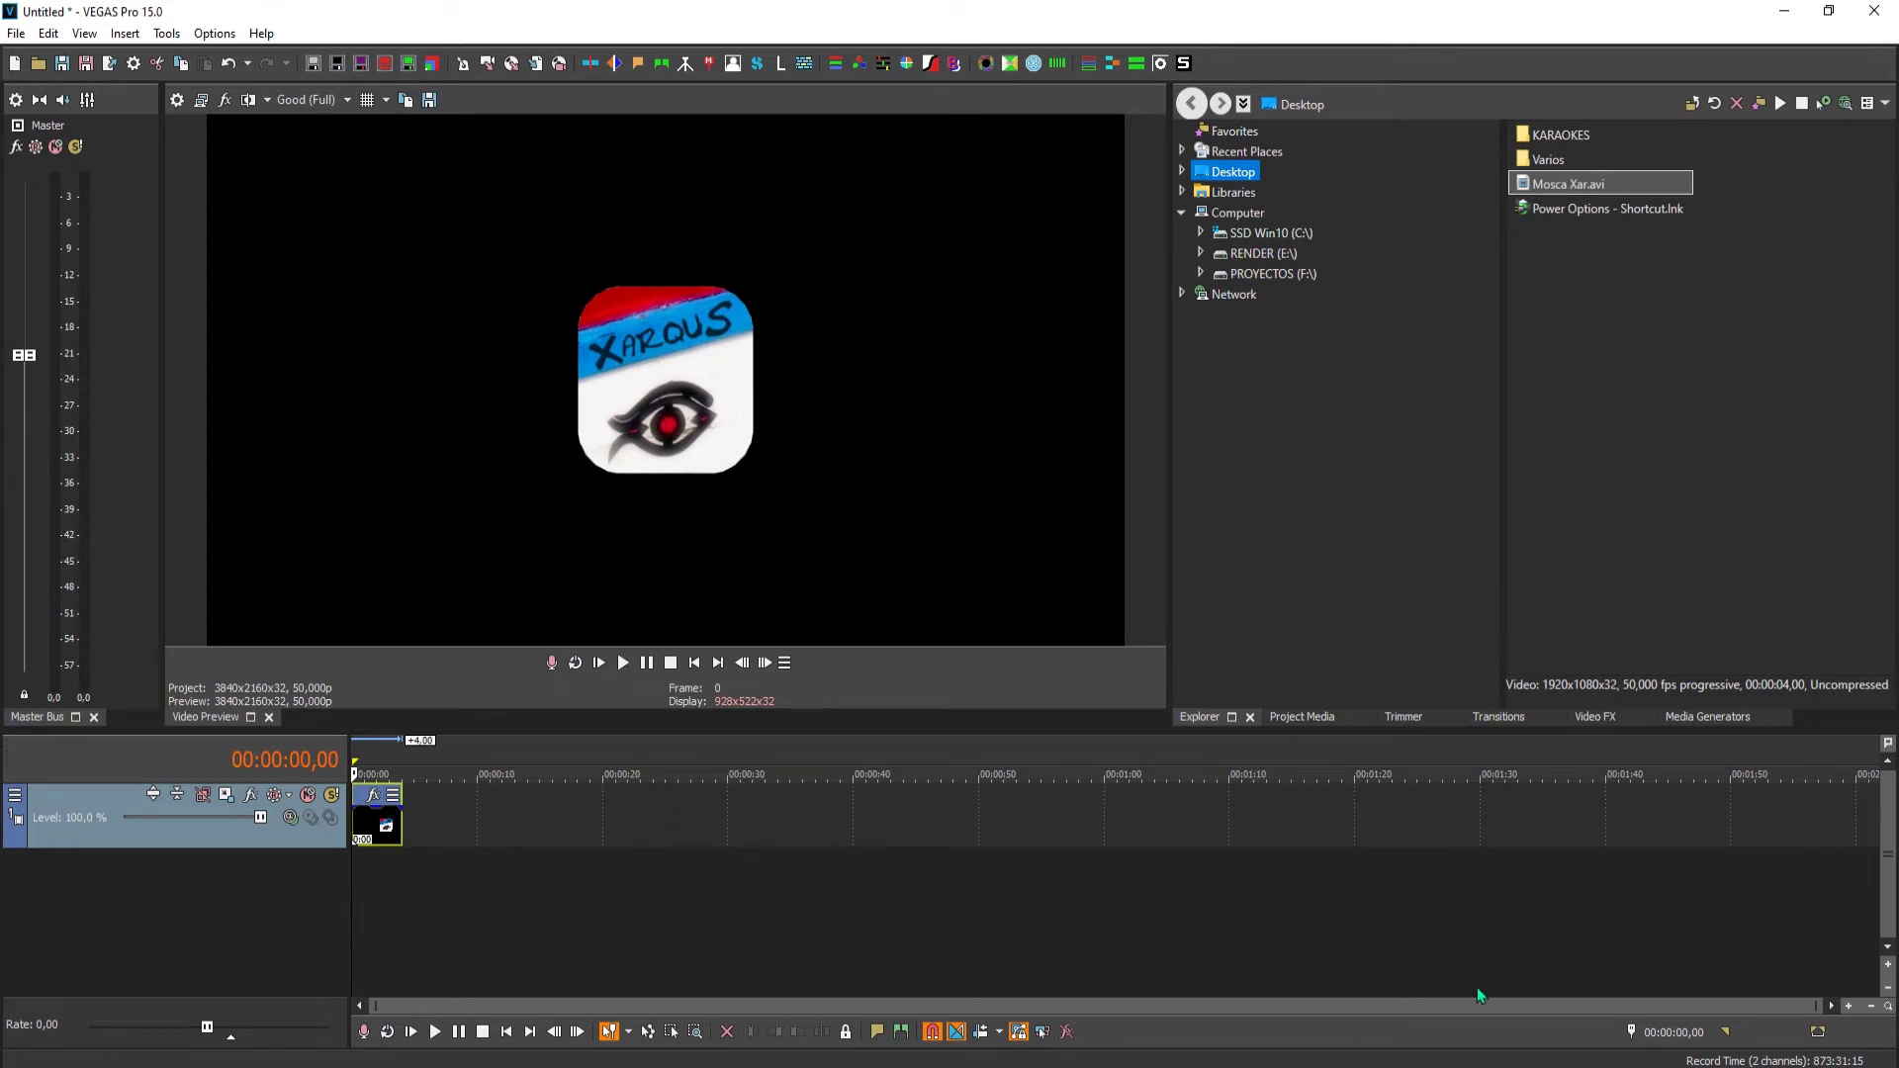
# - Add P1080647.MP4 from the Macharaviaya folder on a track below the logo clip and delete its audio track
pyautogui.moveTo(1818, 1005); pyautogui.dragTo(525, 937)
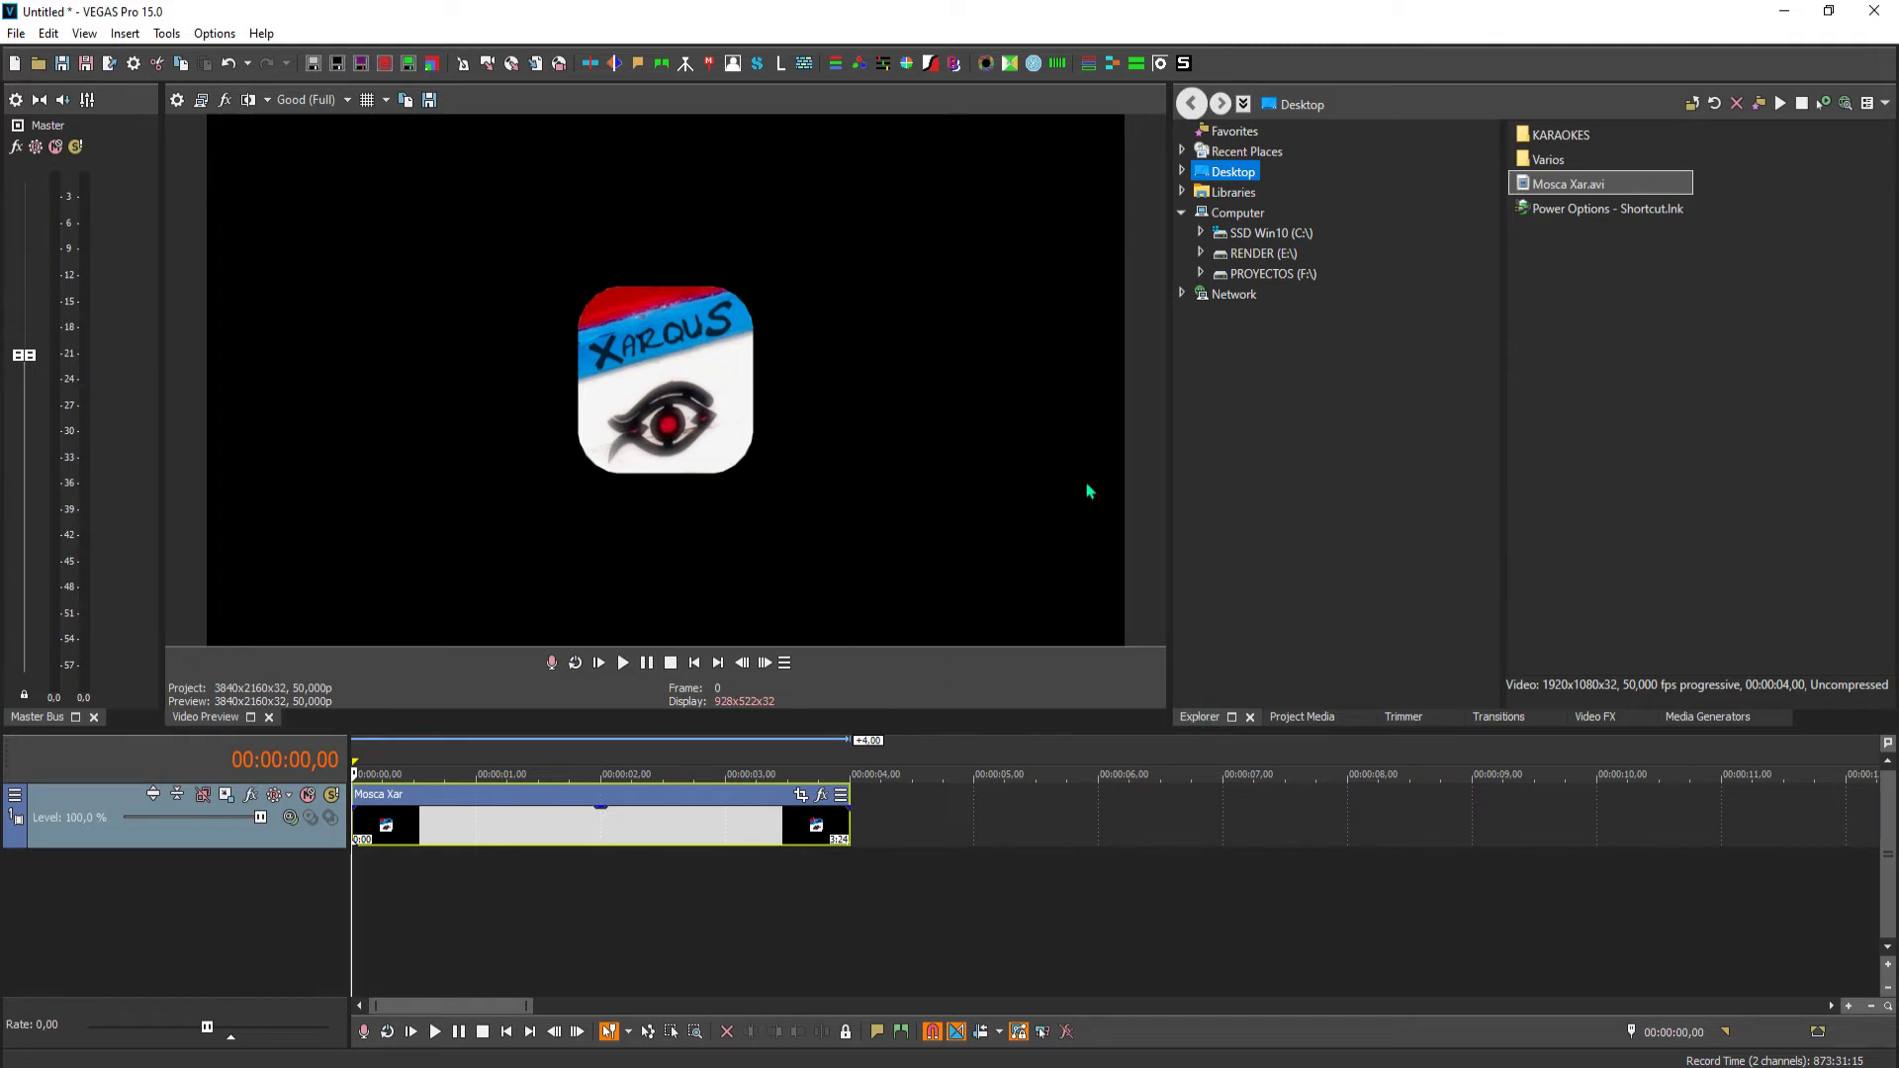
pyautogui.click(1308, 276)
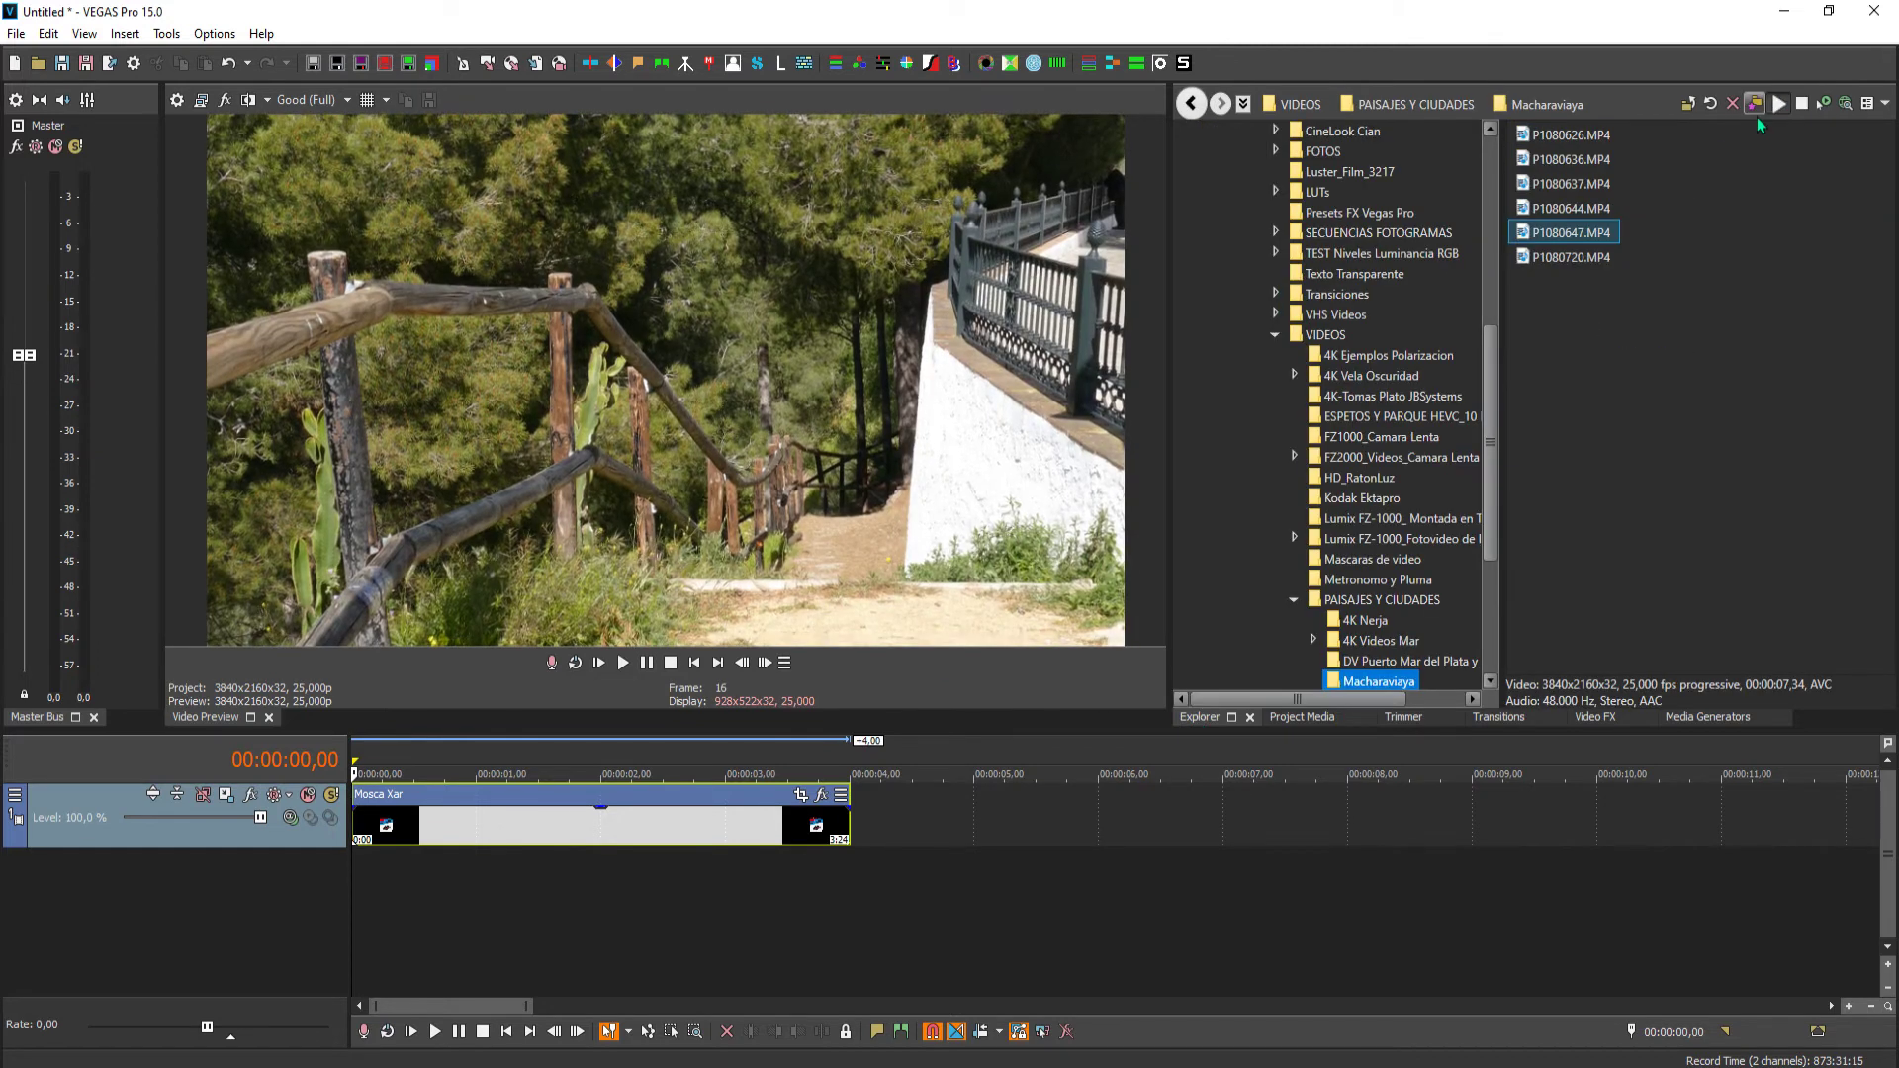
pyautogui.moveTo(1559, 234); pyautogui.dragTo(223, 922)
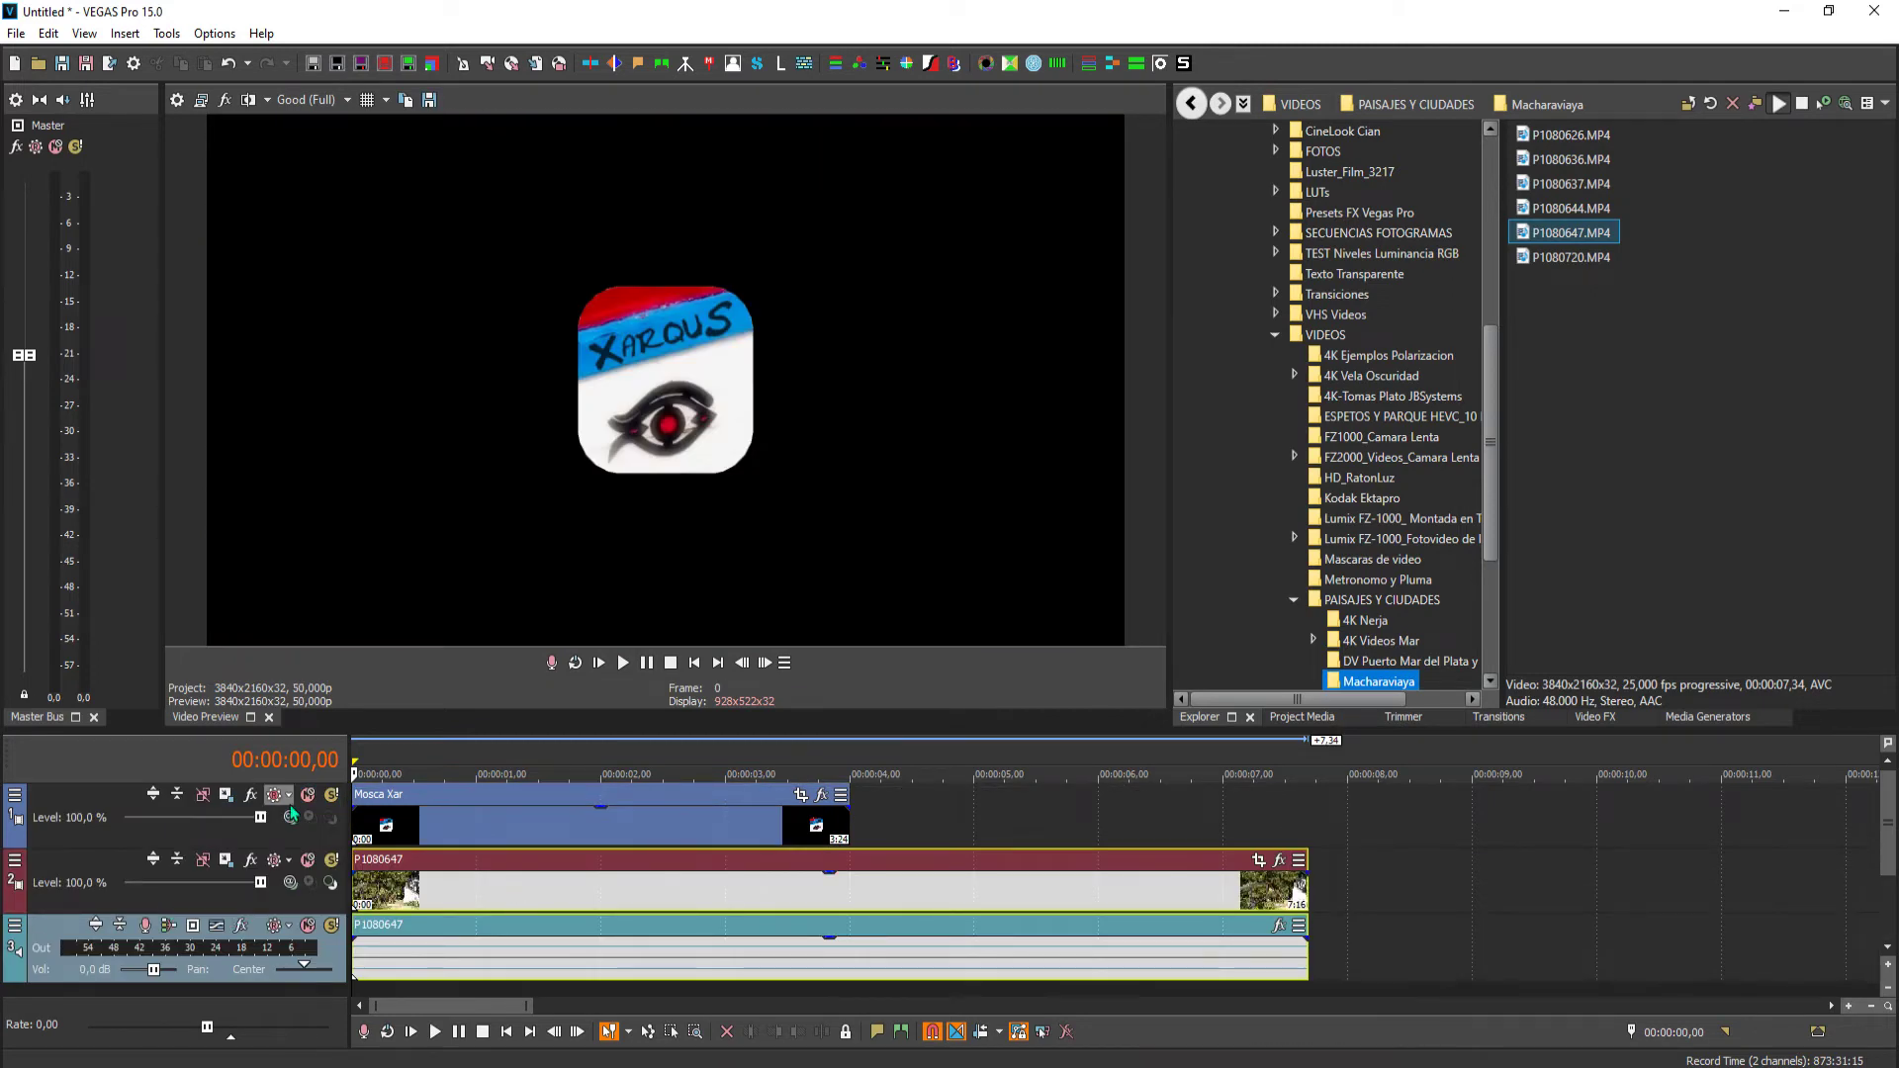
pyautogui.rightClick(35, 946)
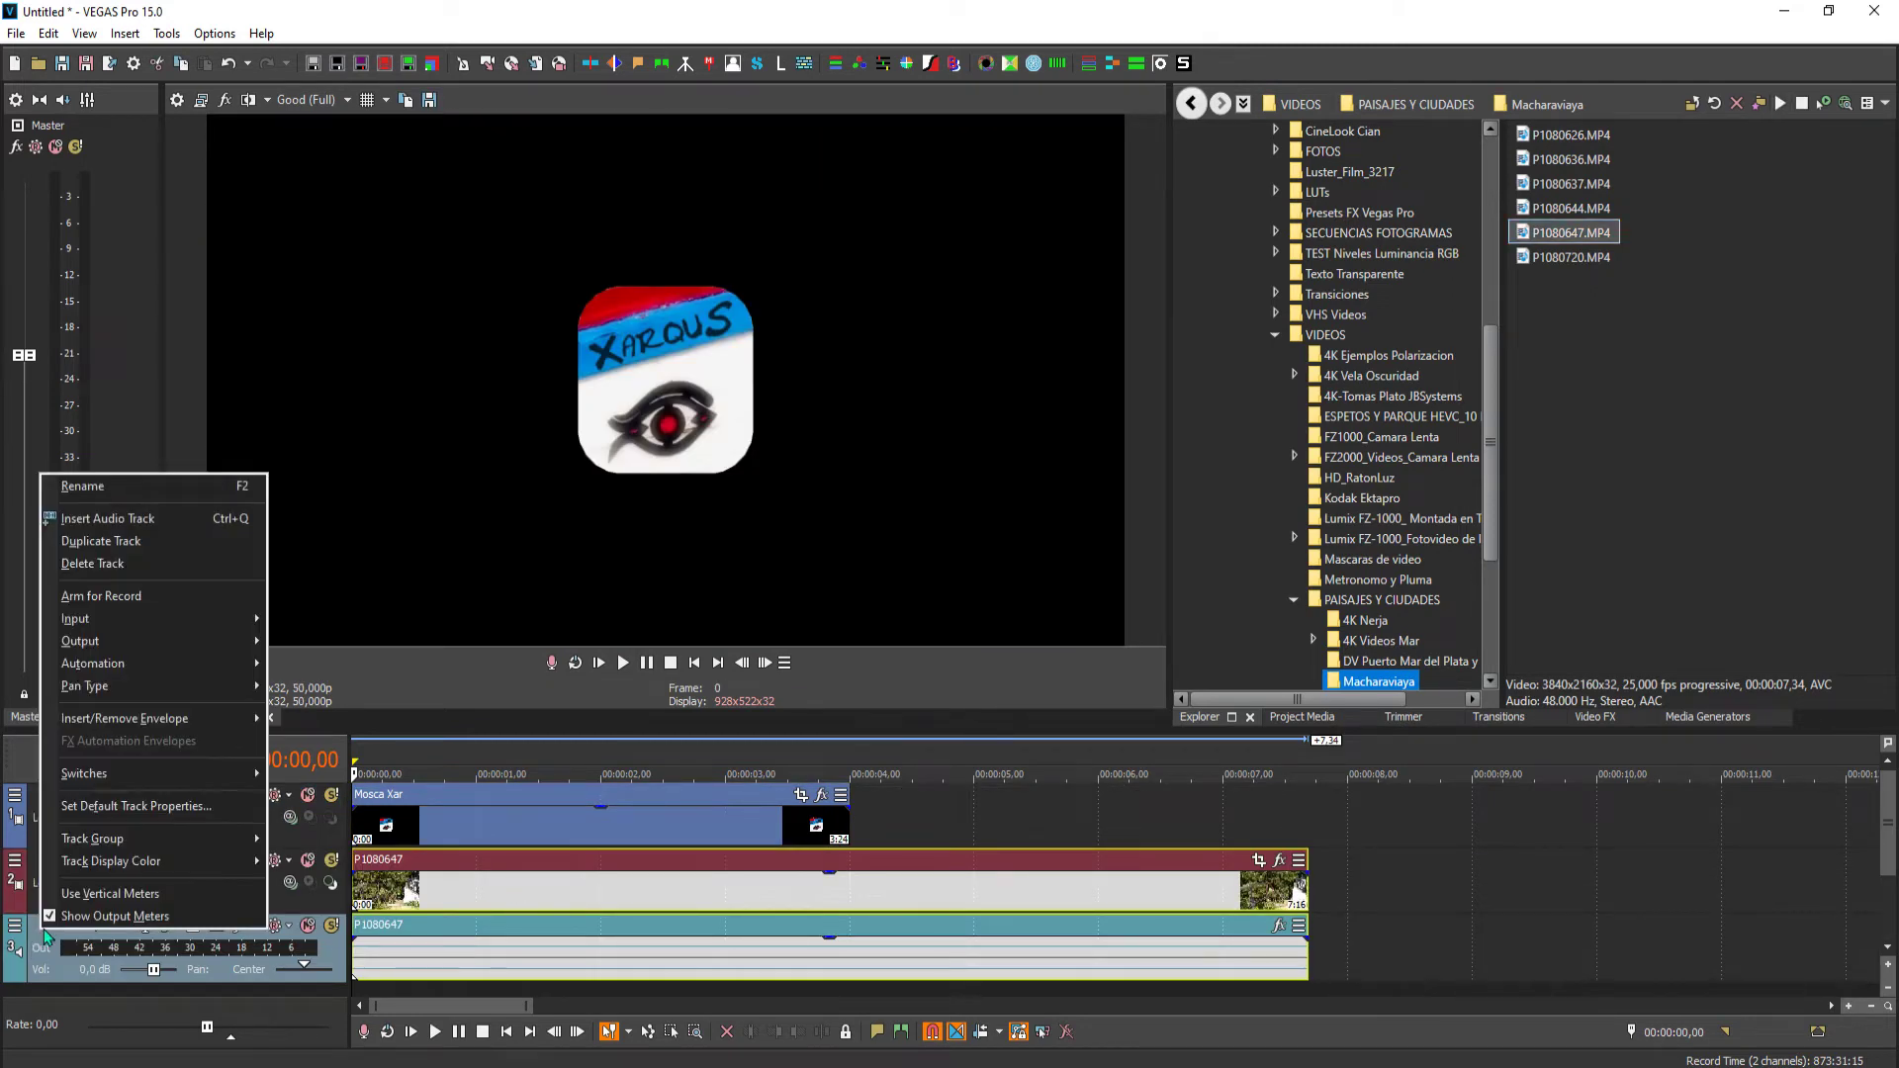
pyautogui.click(119, 564)
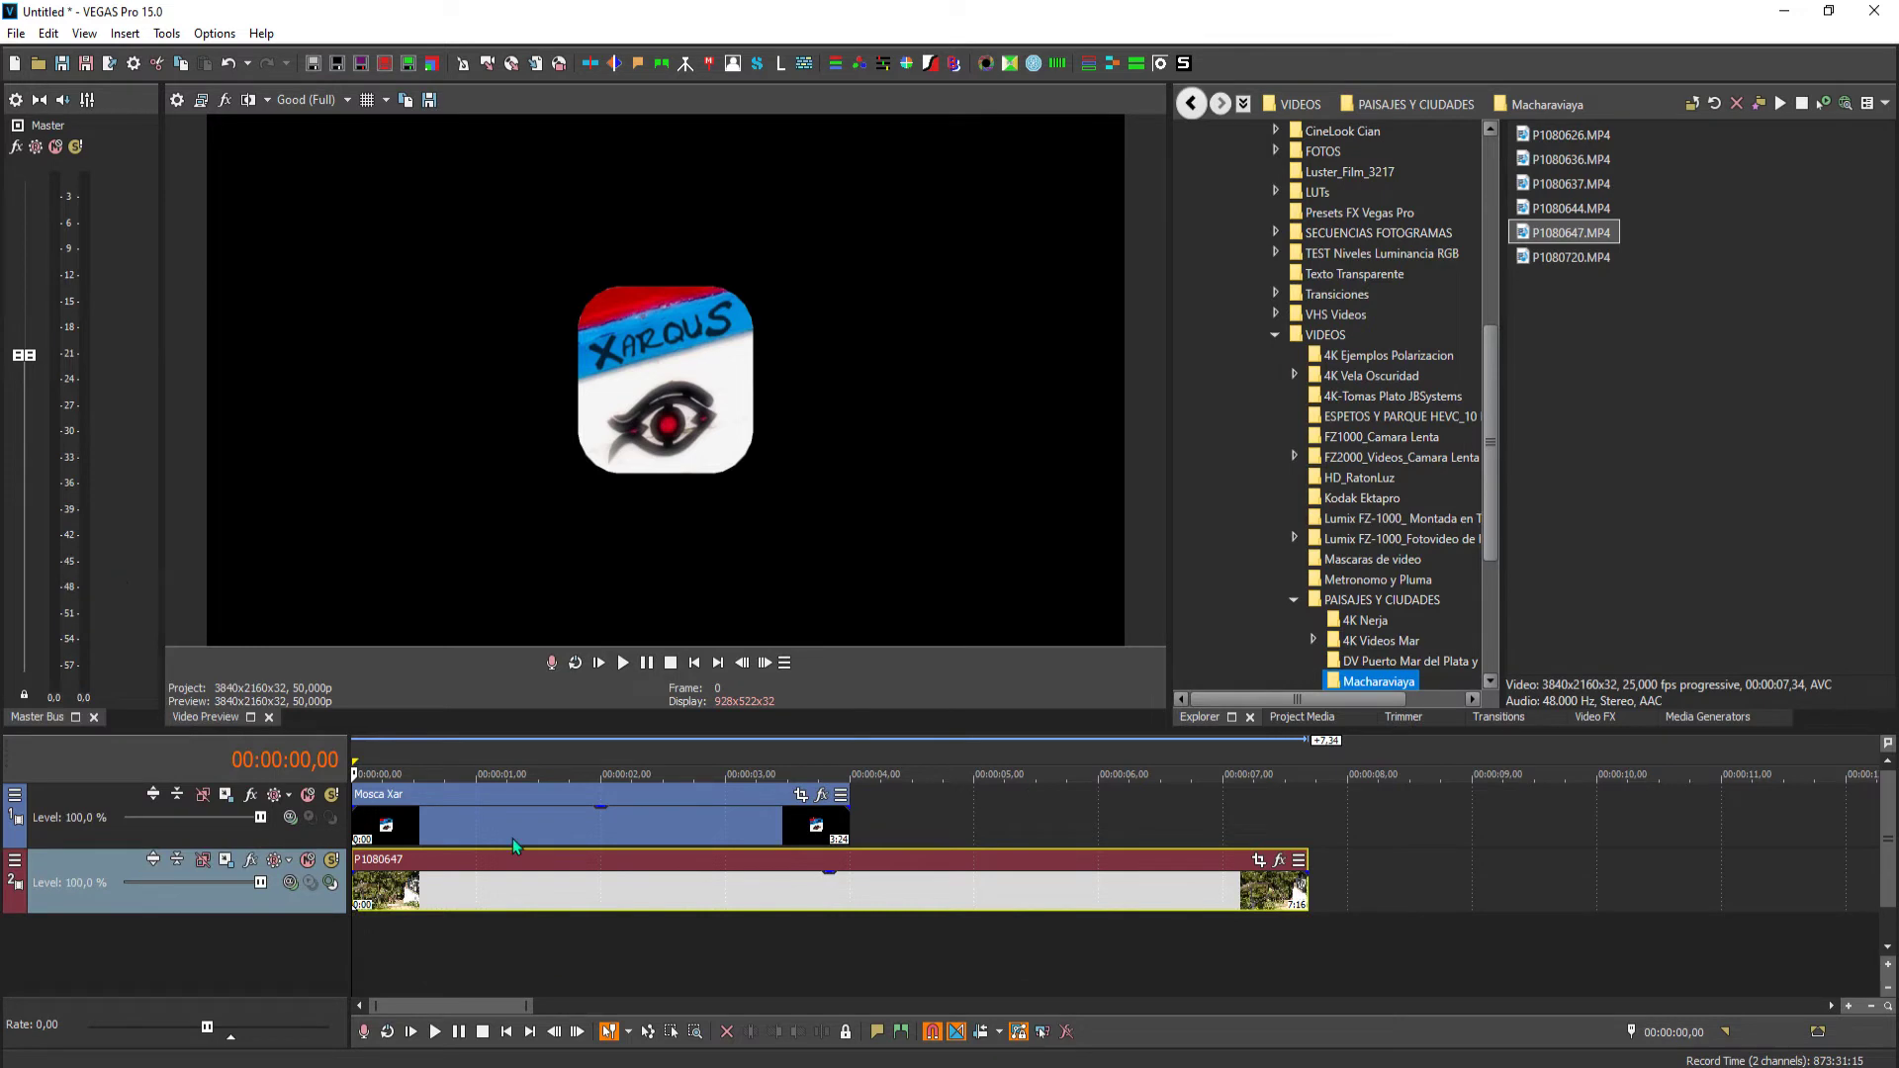
# - Play the timeline across the end of the logo clip to compare it with the landscape clip underneath
pyautogui.click(668, 825)
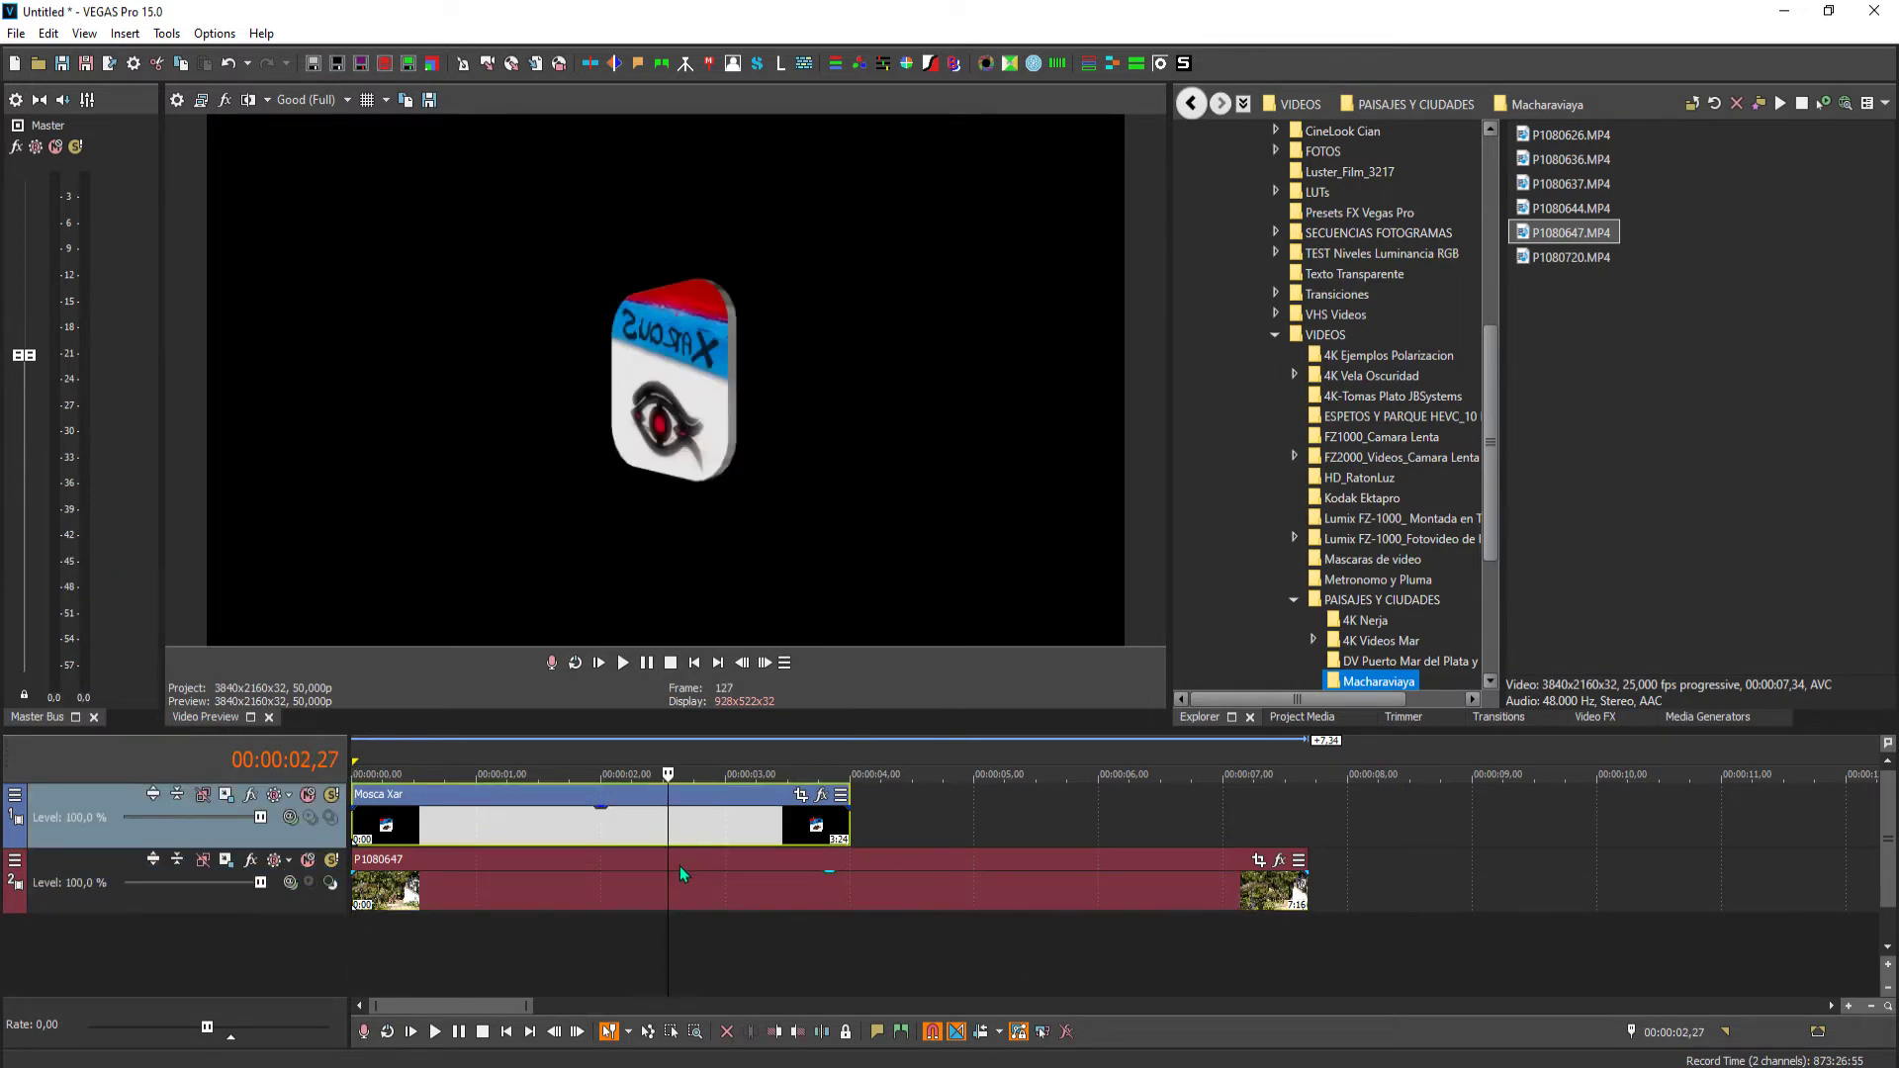
pyautogui.click(781, 907)
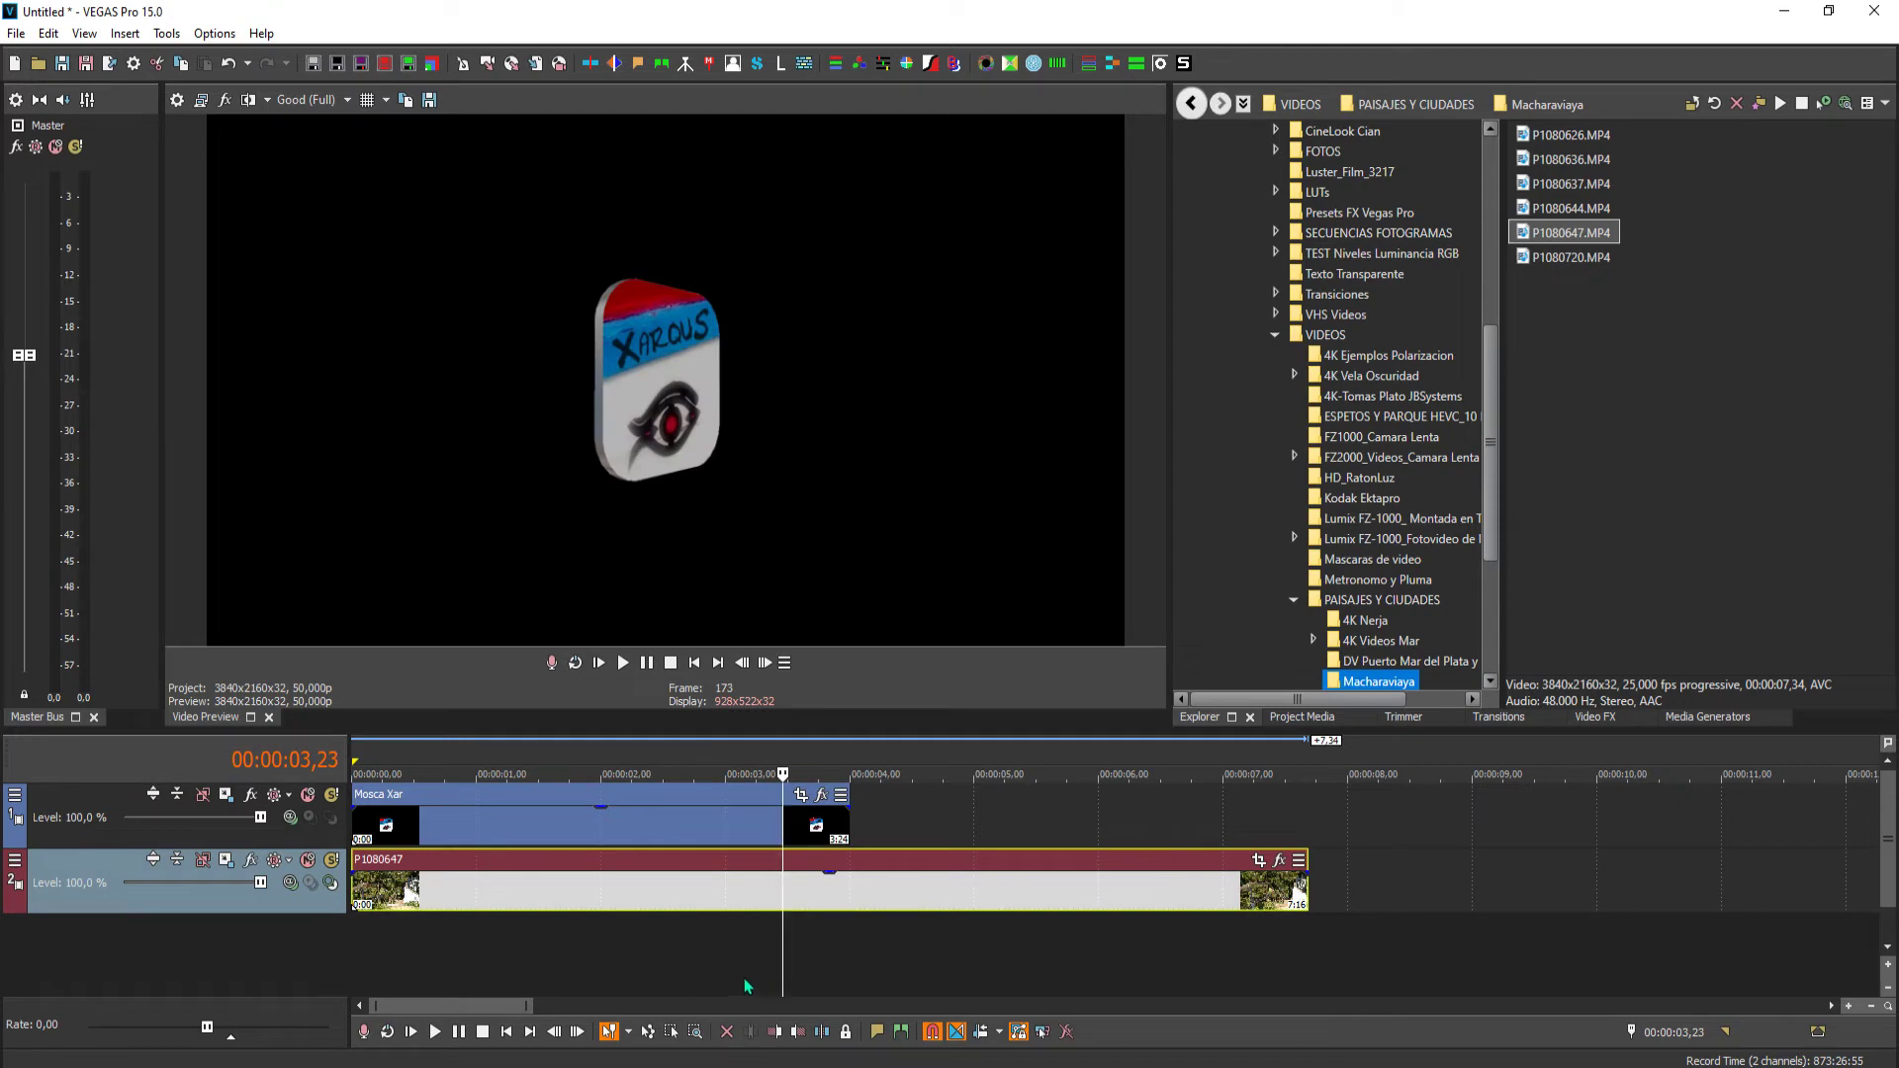
pyautogui.click(695, 939)
pyautogui.press('space')
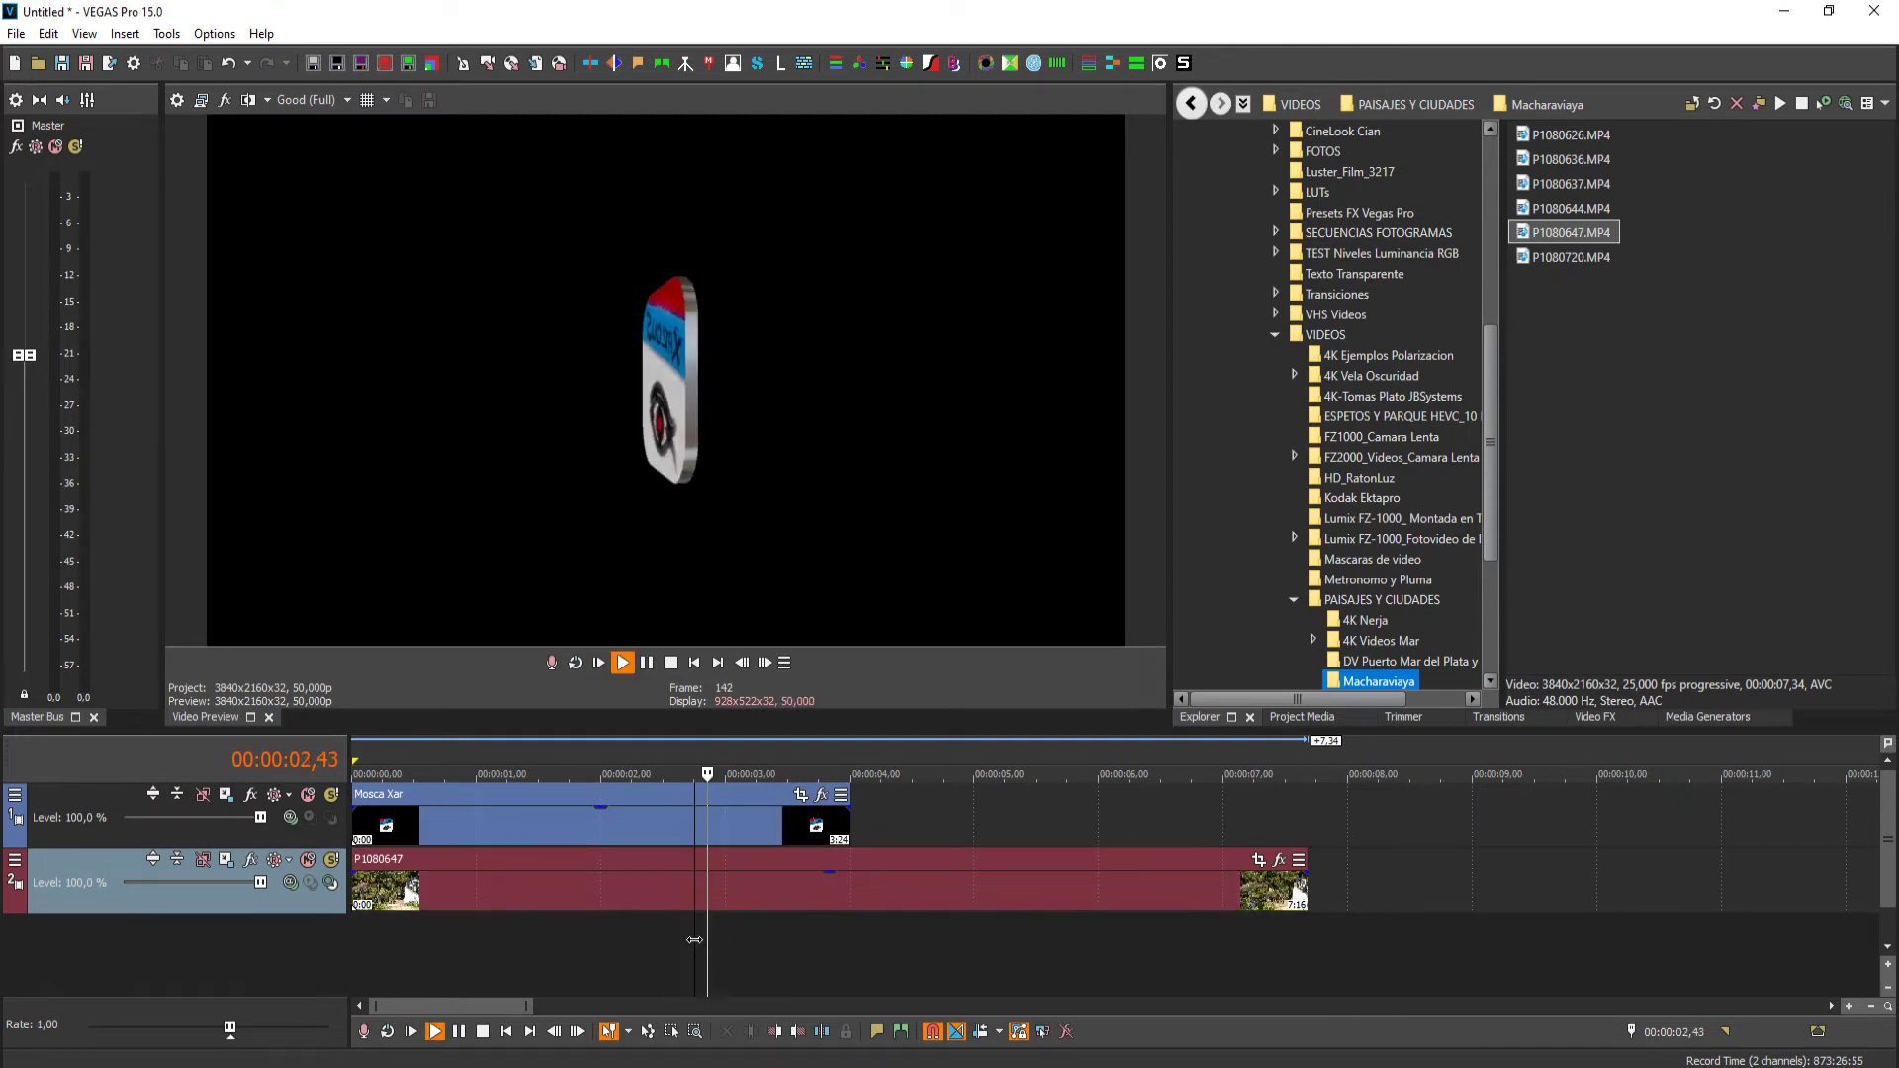
pyautogui.press('Return')
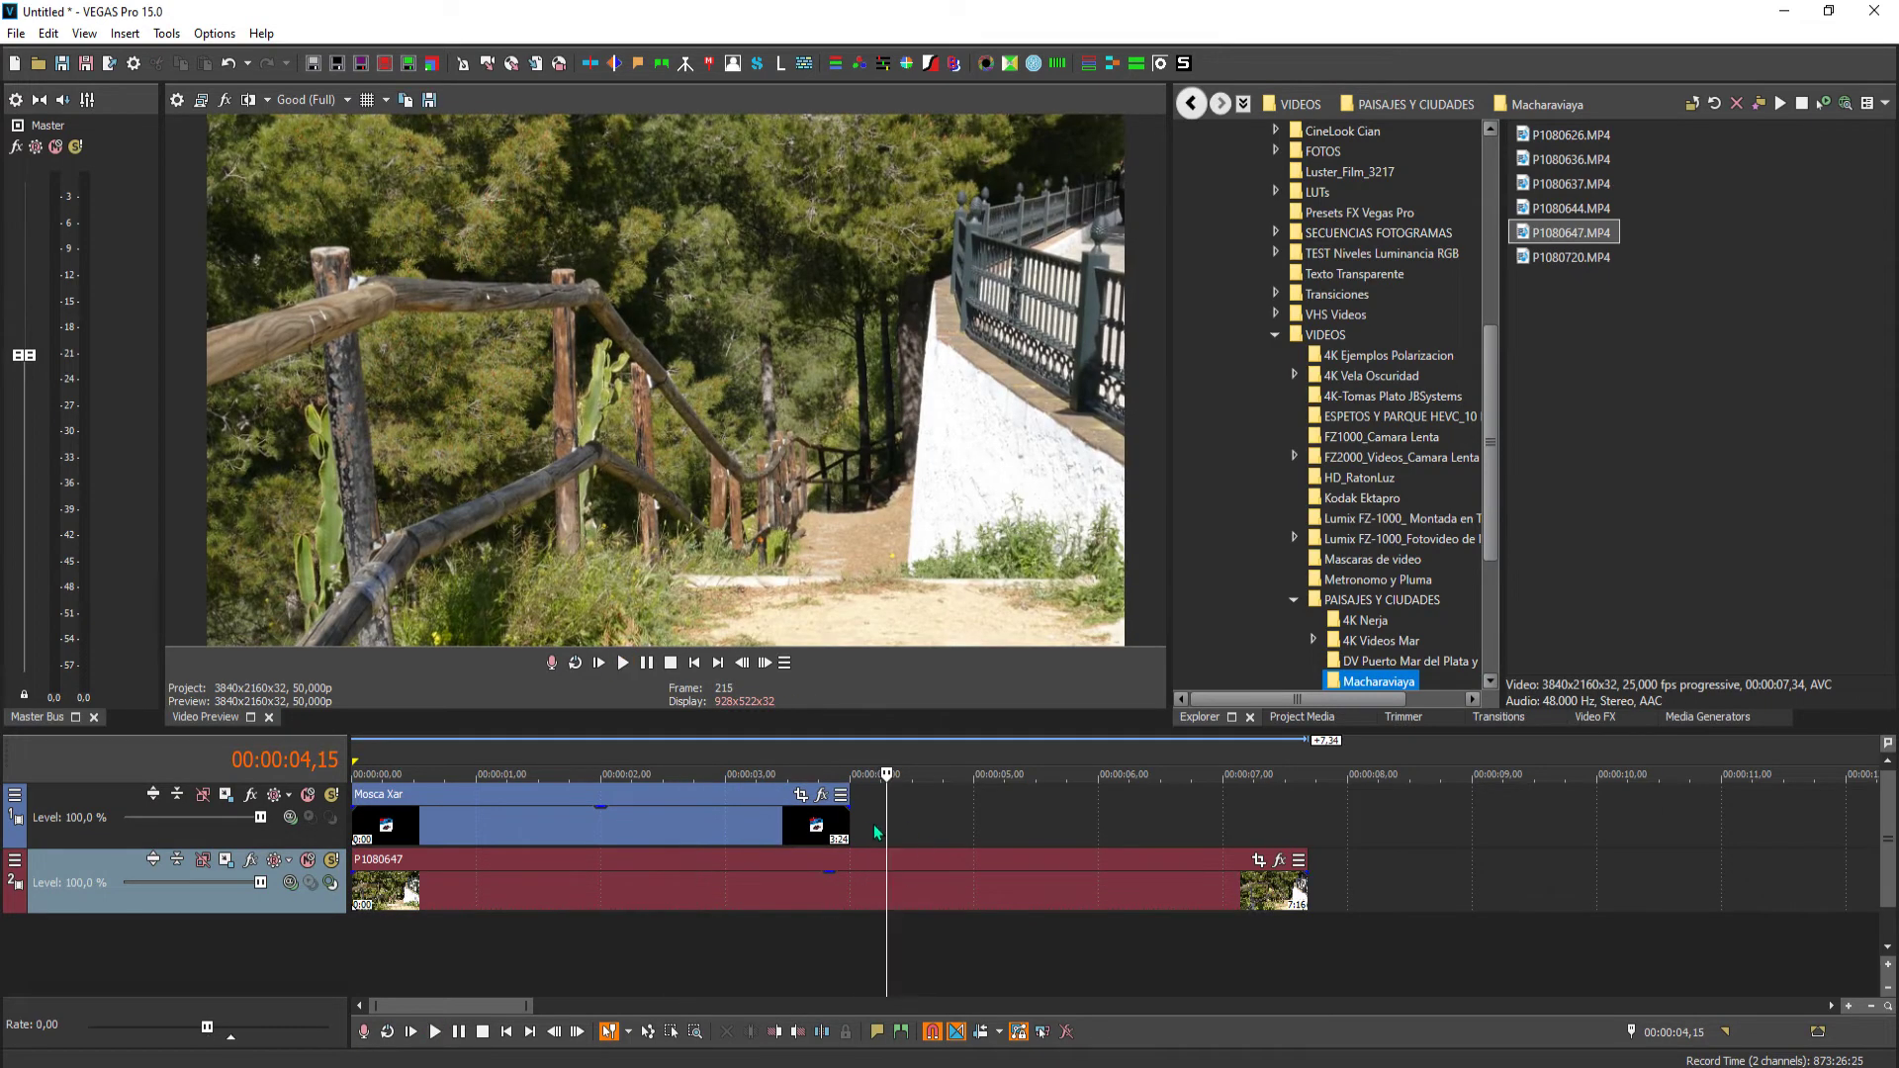
# - Extend the Mosca Xar clip to the end of the P1080647 clip and play across its loop point
pyautogui.moveTo(848, 817); pyautogui.dragTo(1306, 795)
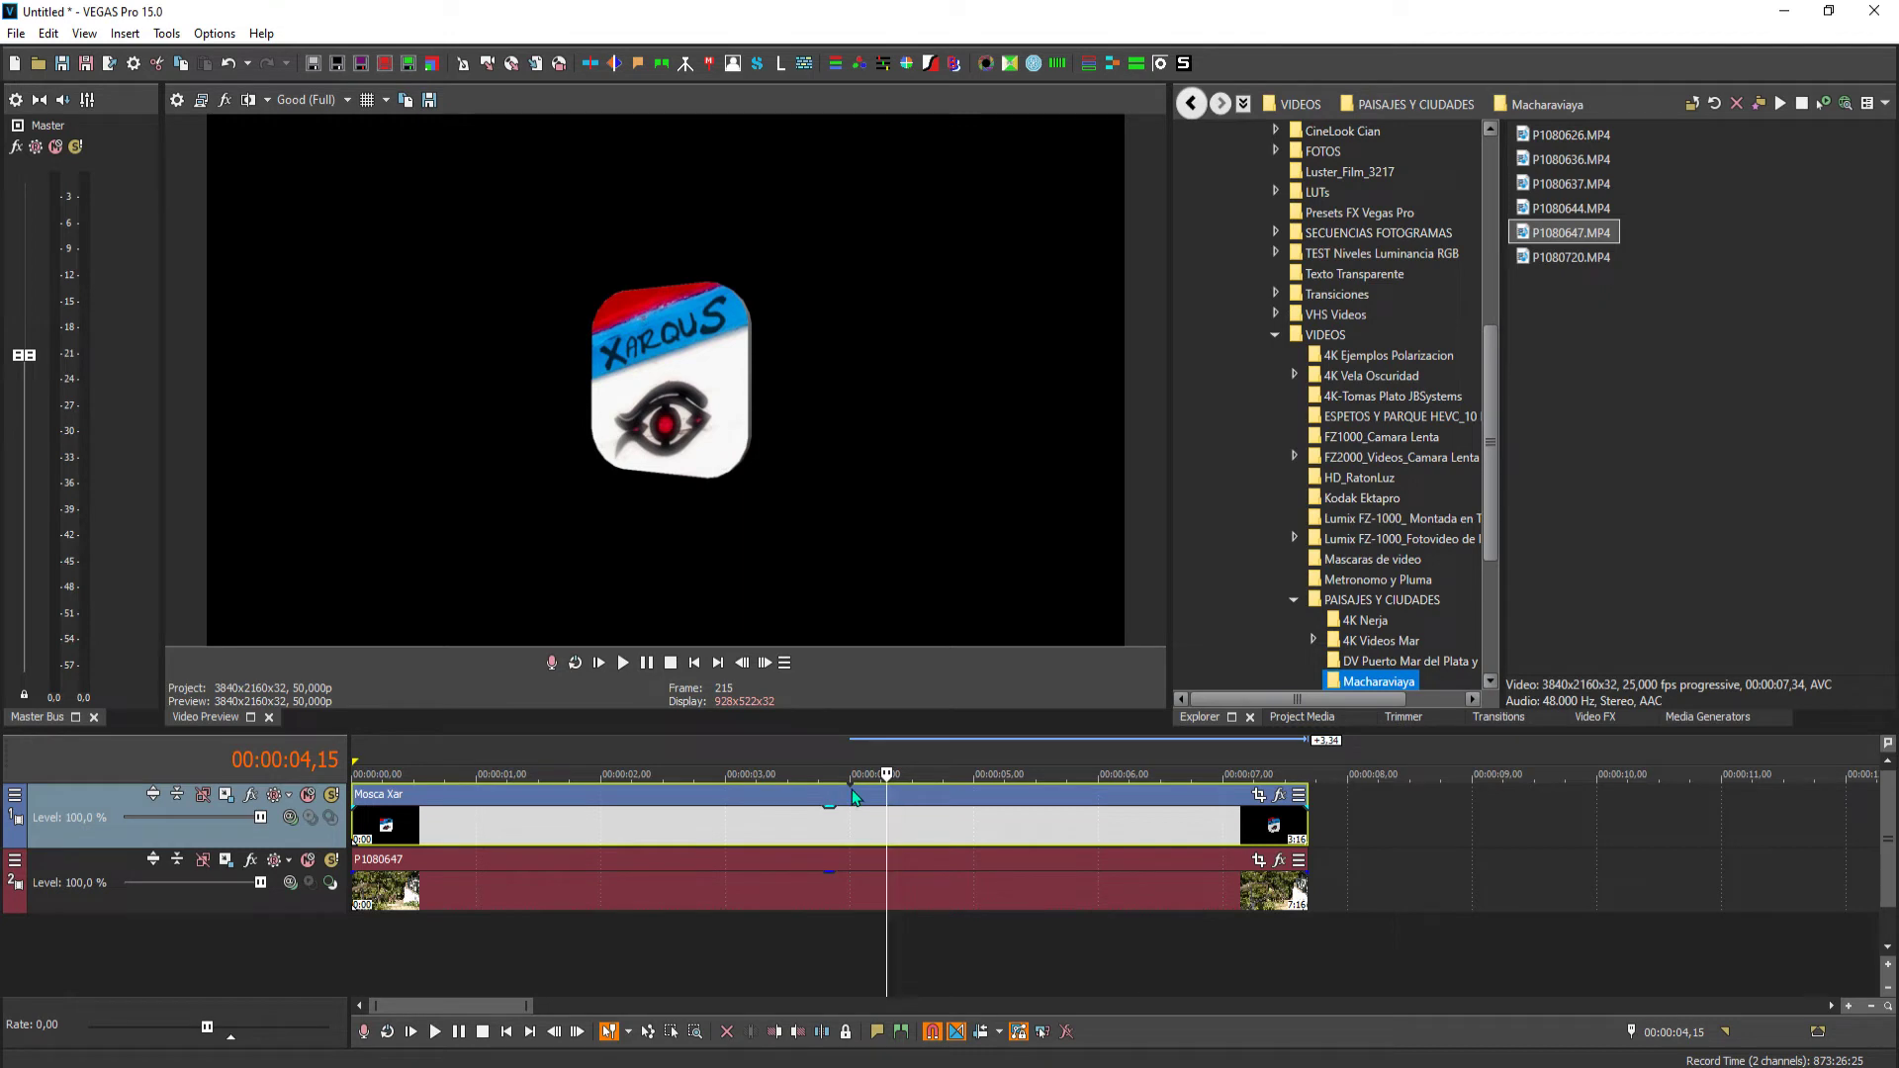
pyautogui.click(751, 966)
pyautogui.press('space')
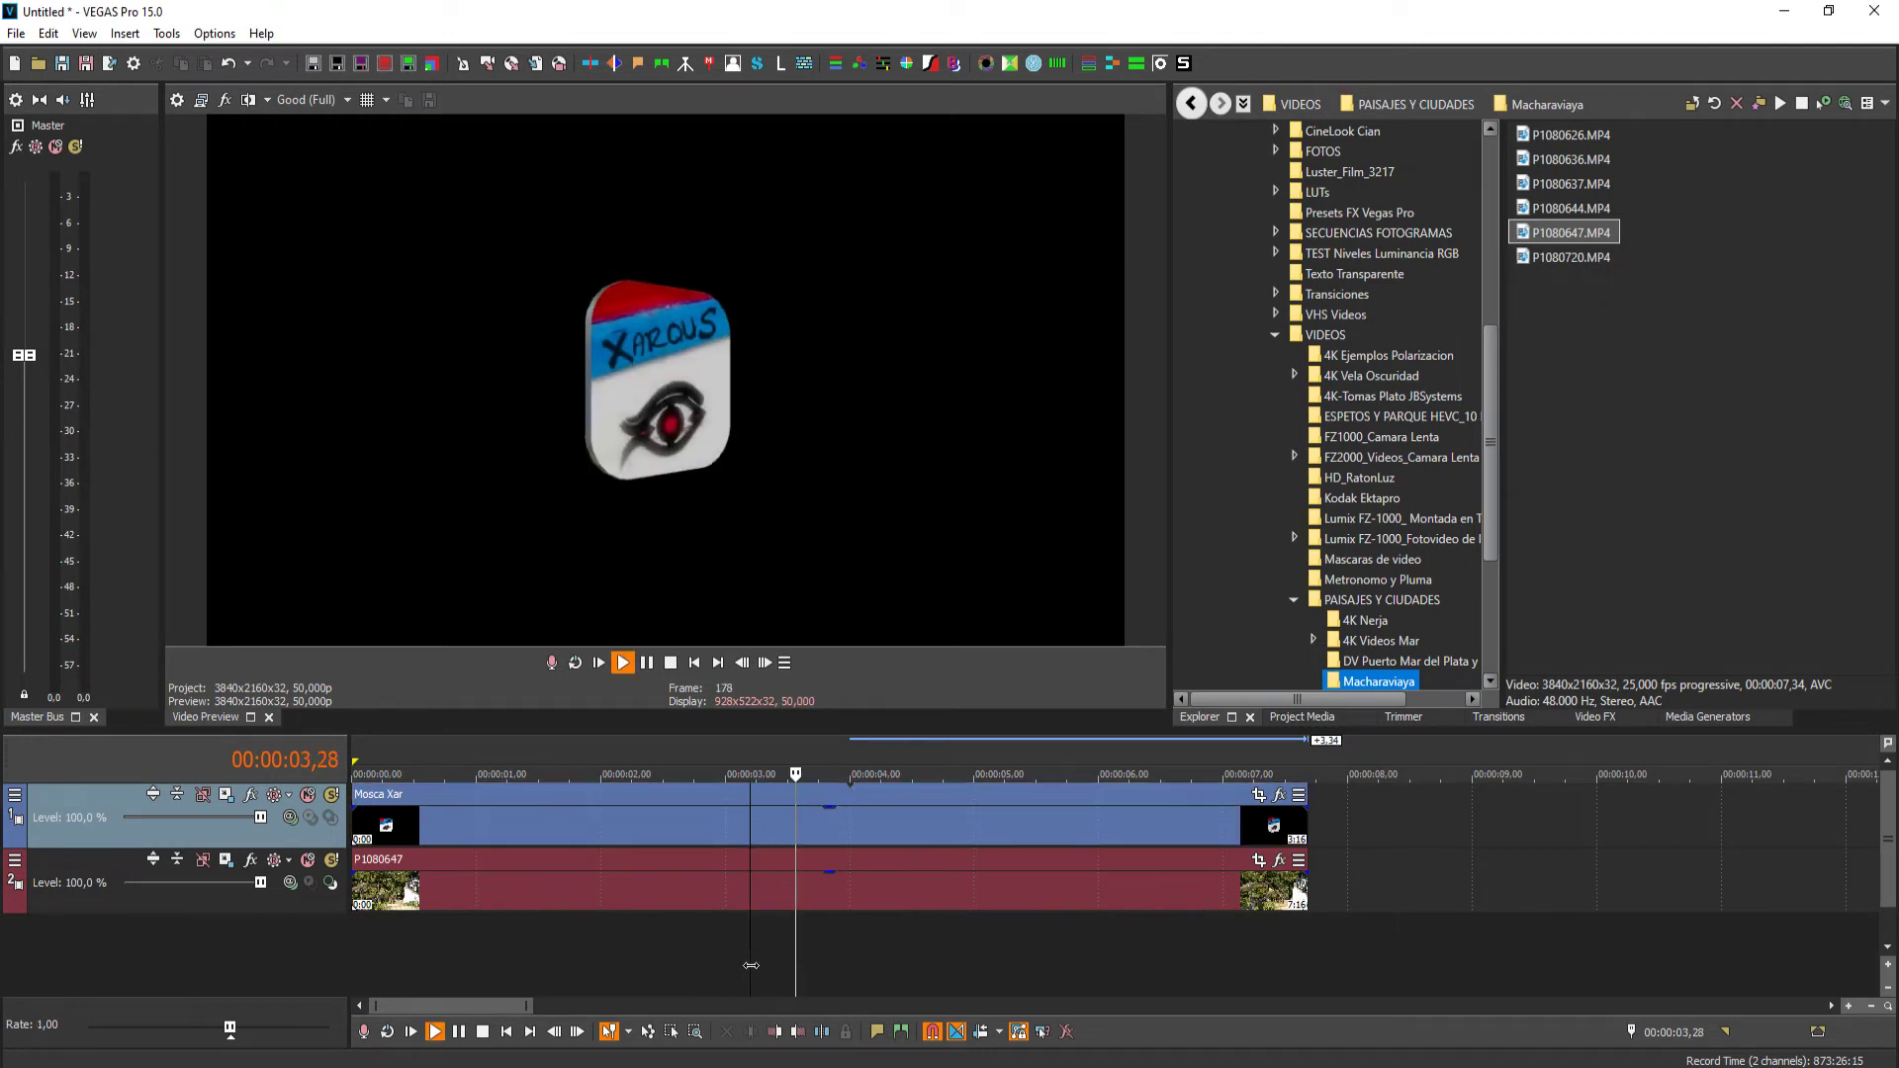
pyautogui.press('Return')
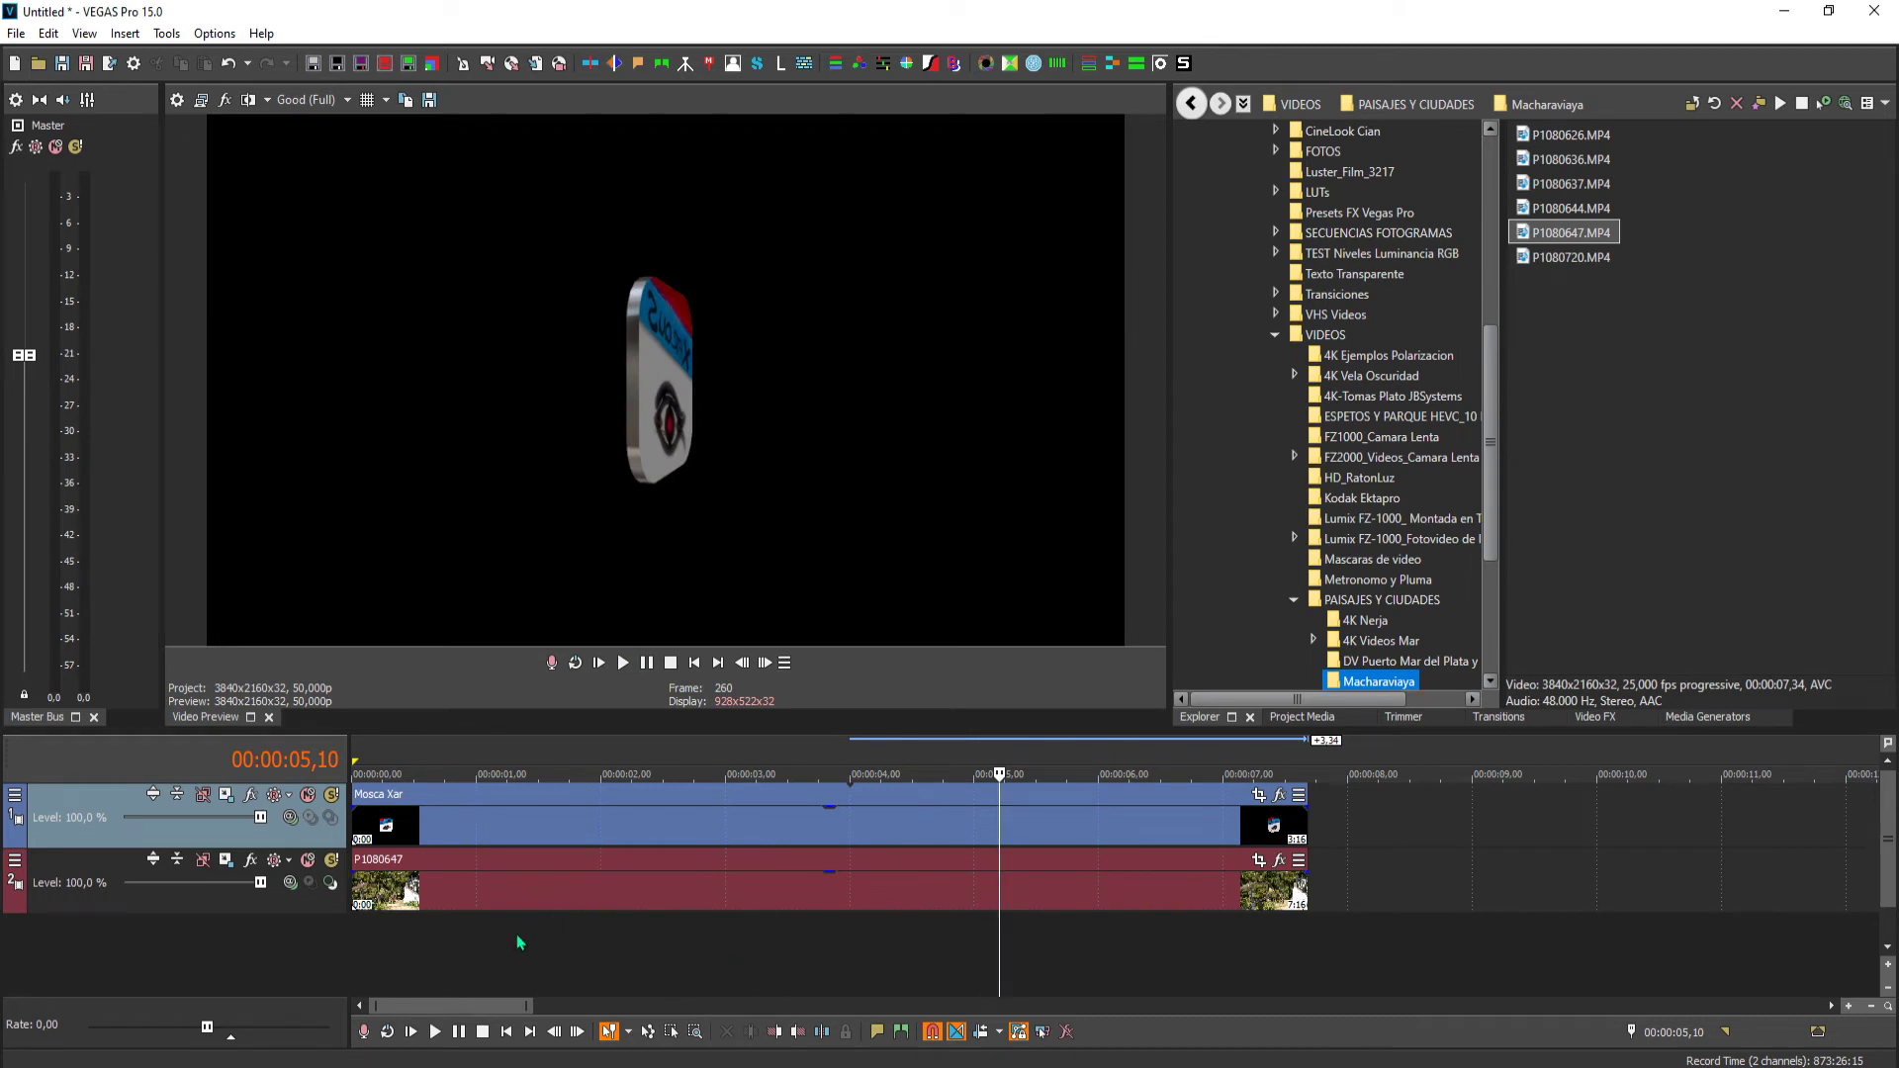
# - Set the alpha channel of the Mosca Xar clip's media to Premultiplied (dirty)
pyautogui.click(547, 827)
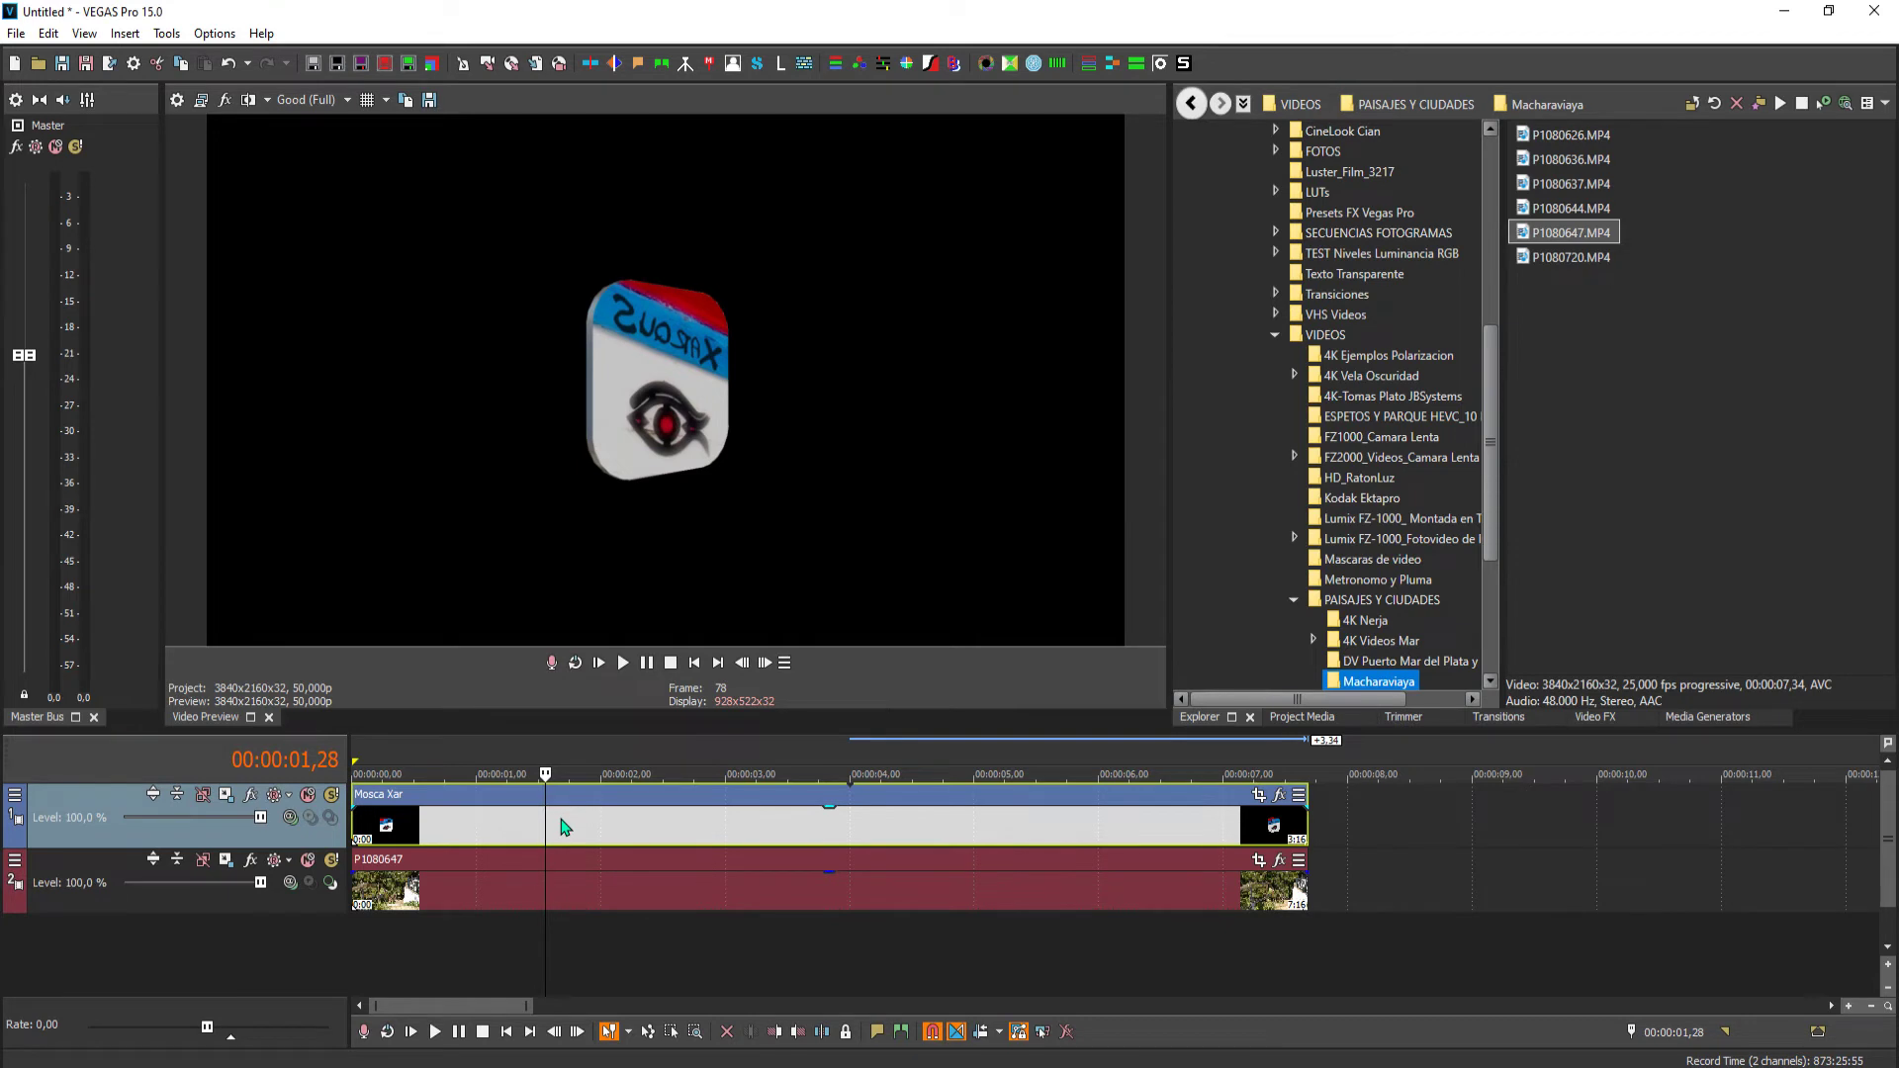
pyautogui.rightClick(565, 826)
pyautogui.click(605, 806)
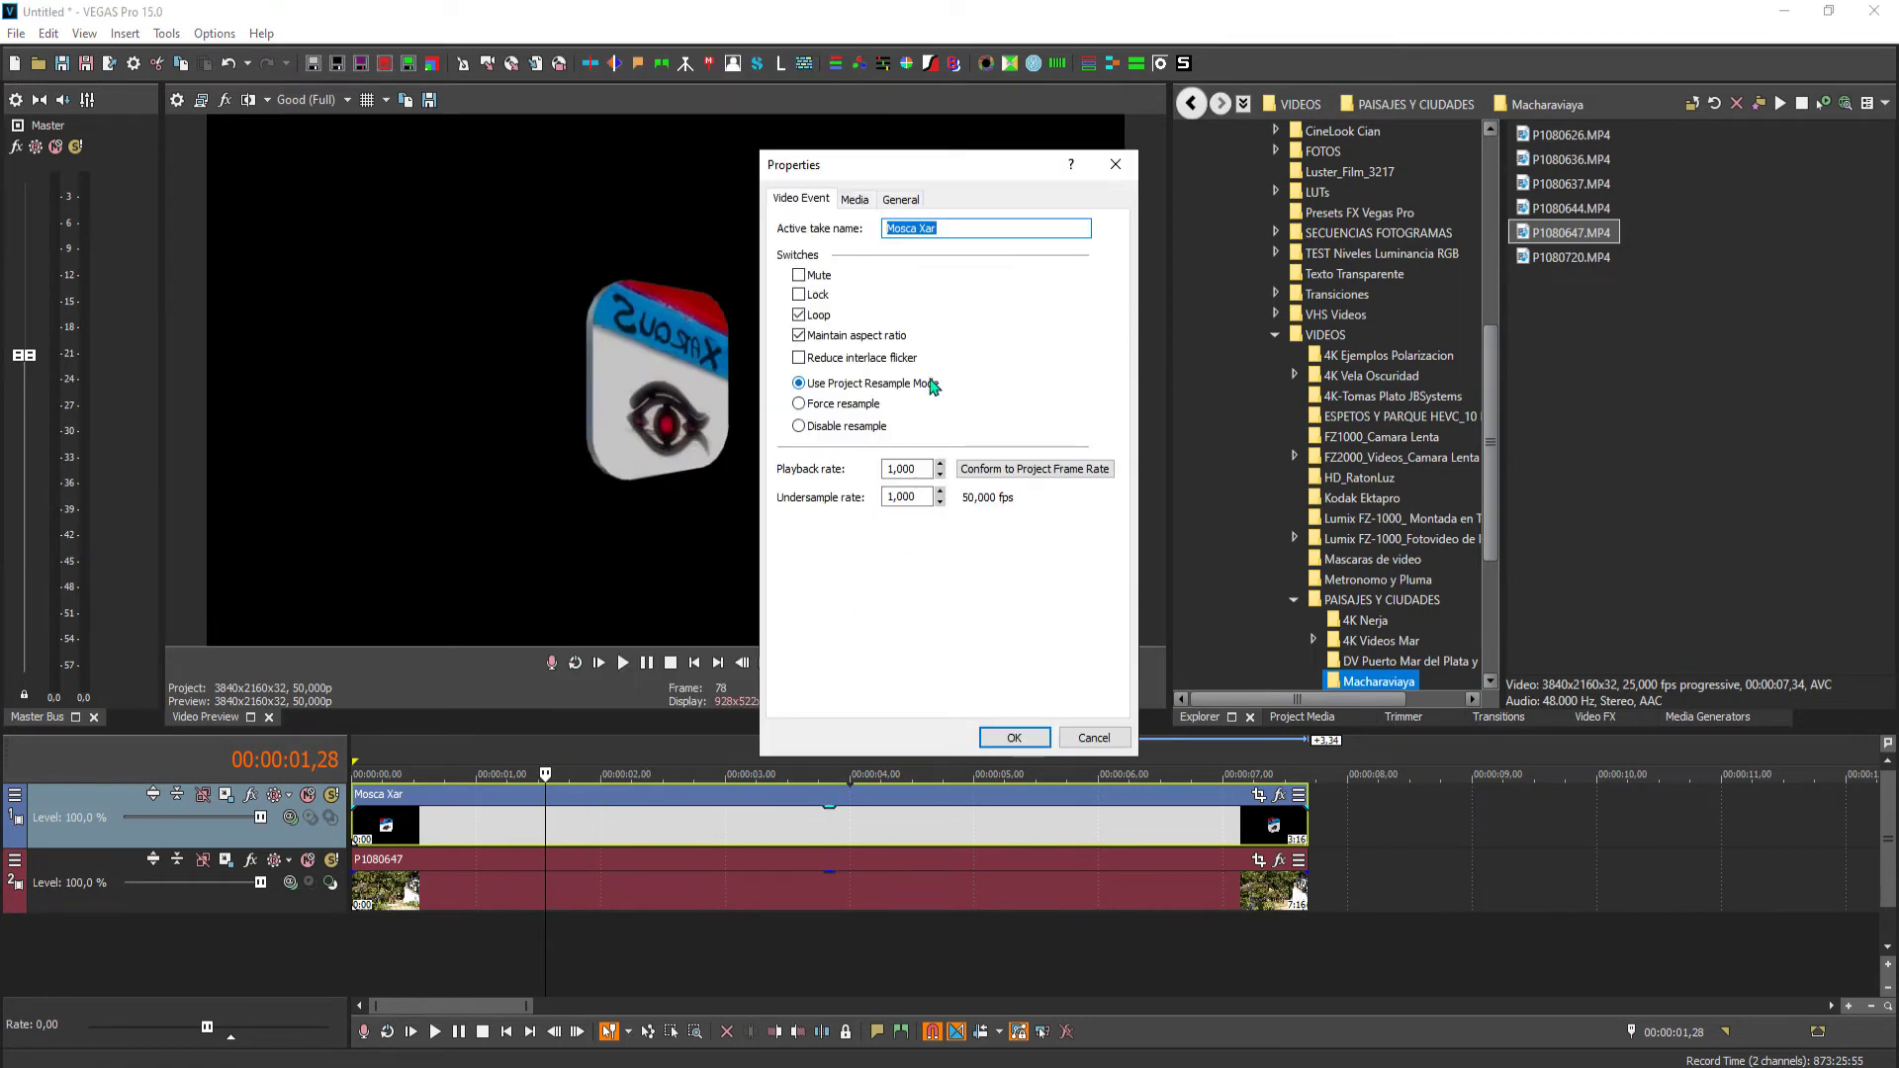
pyautogui.click(854, 201)
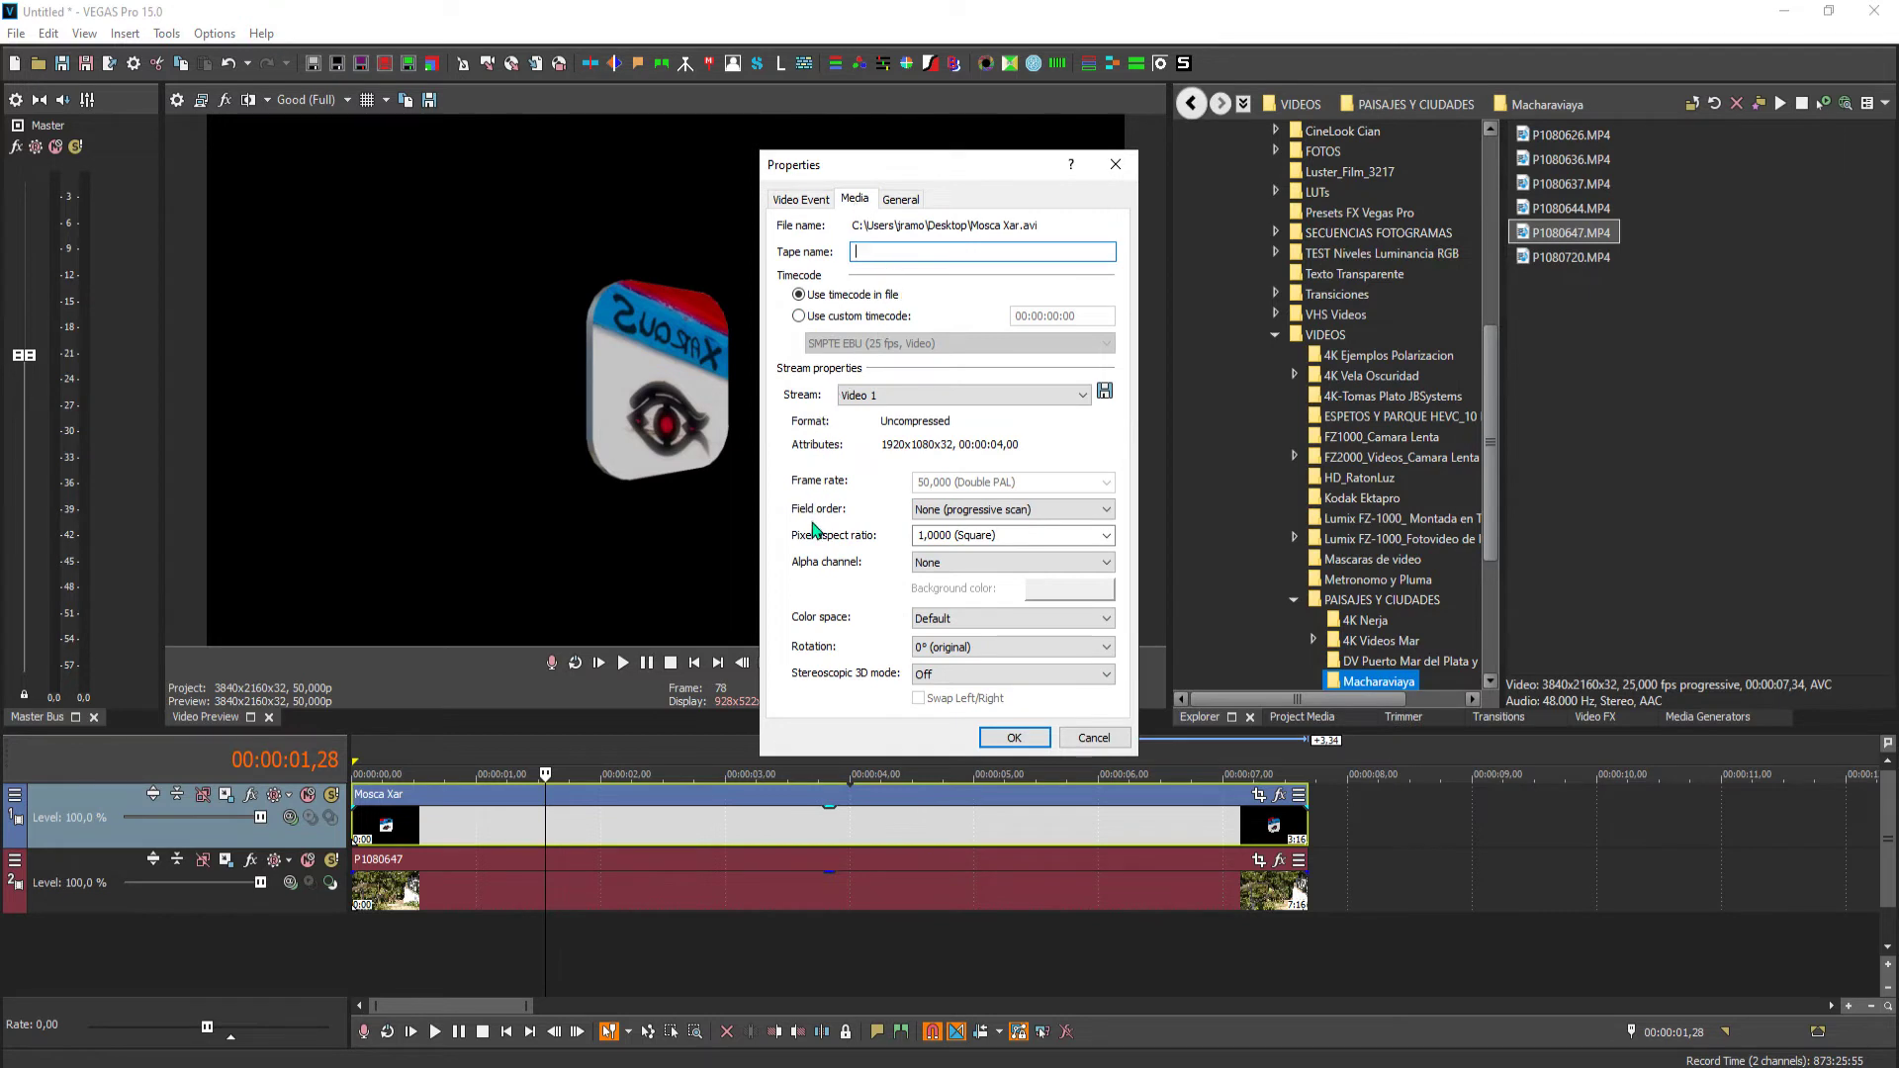
pyautogui.click(950, 565)
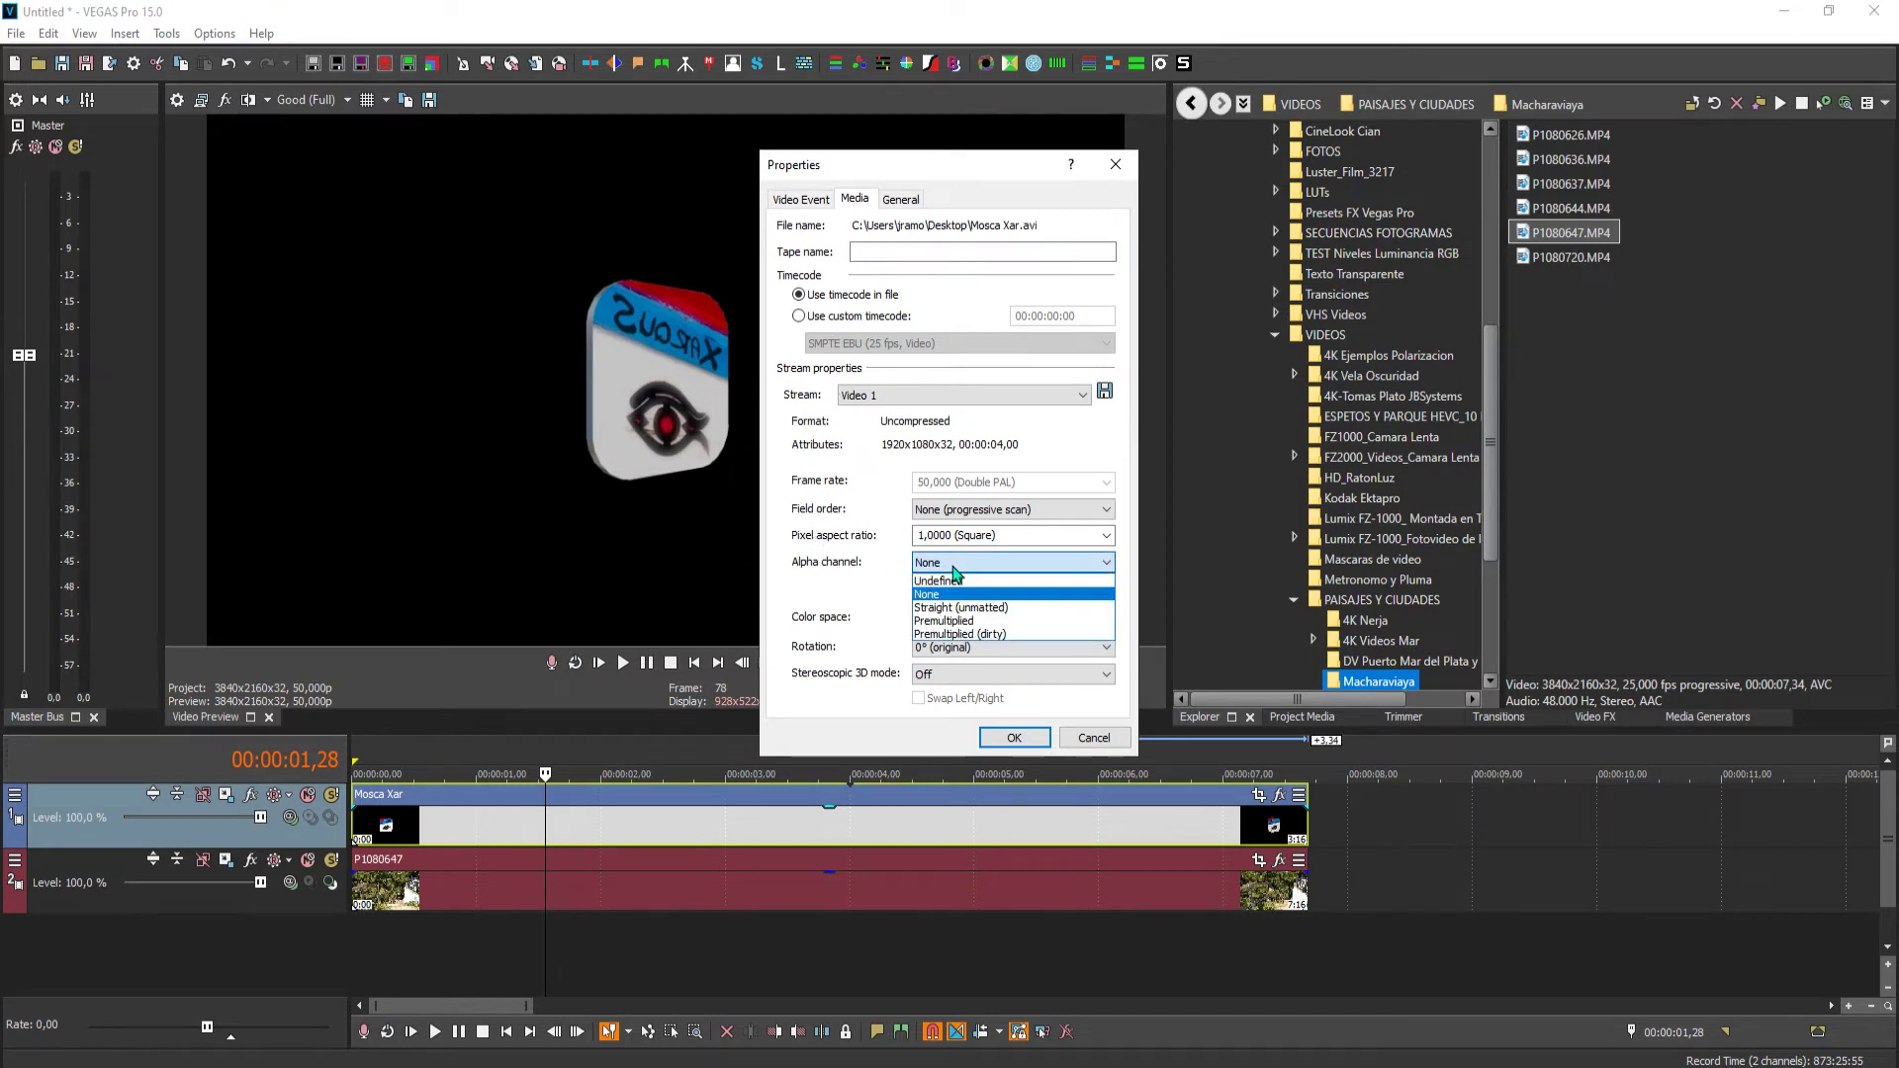
pyautogui.click(959, 634)
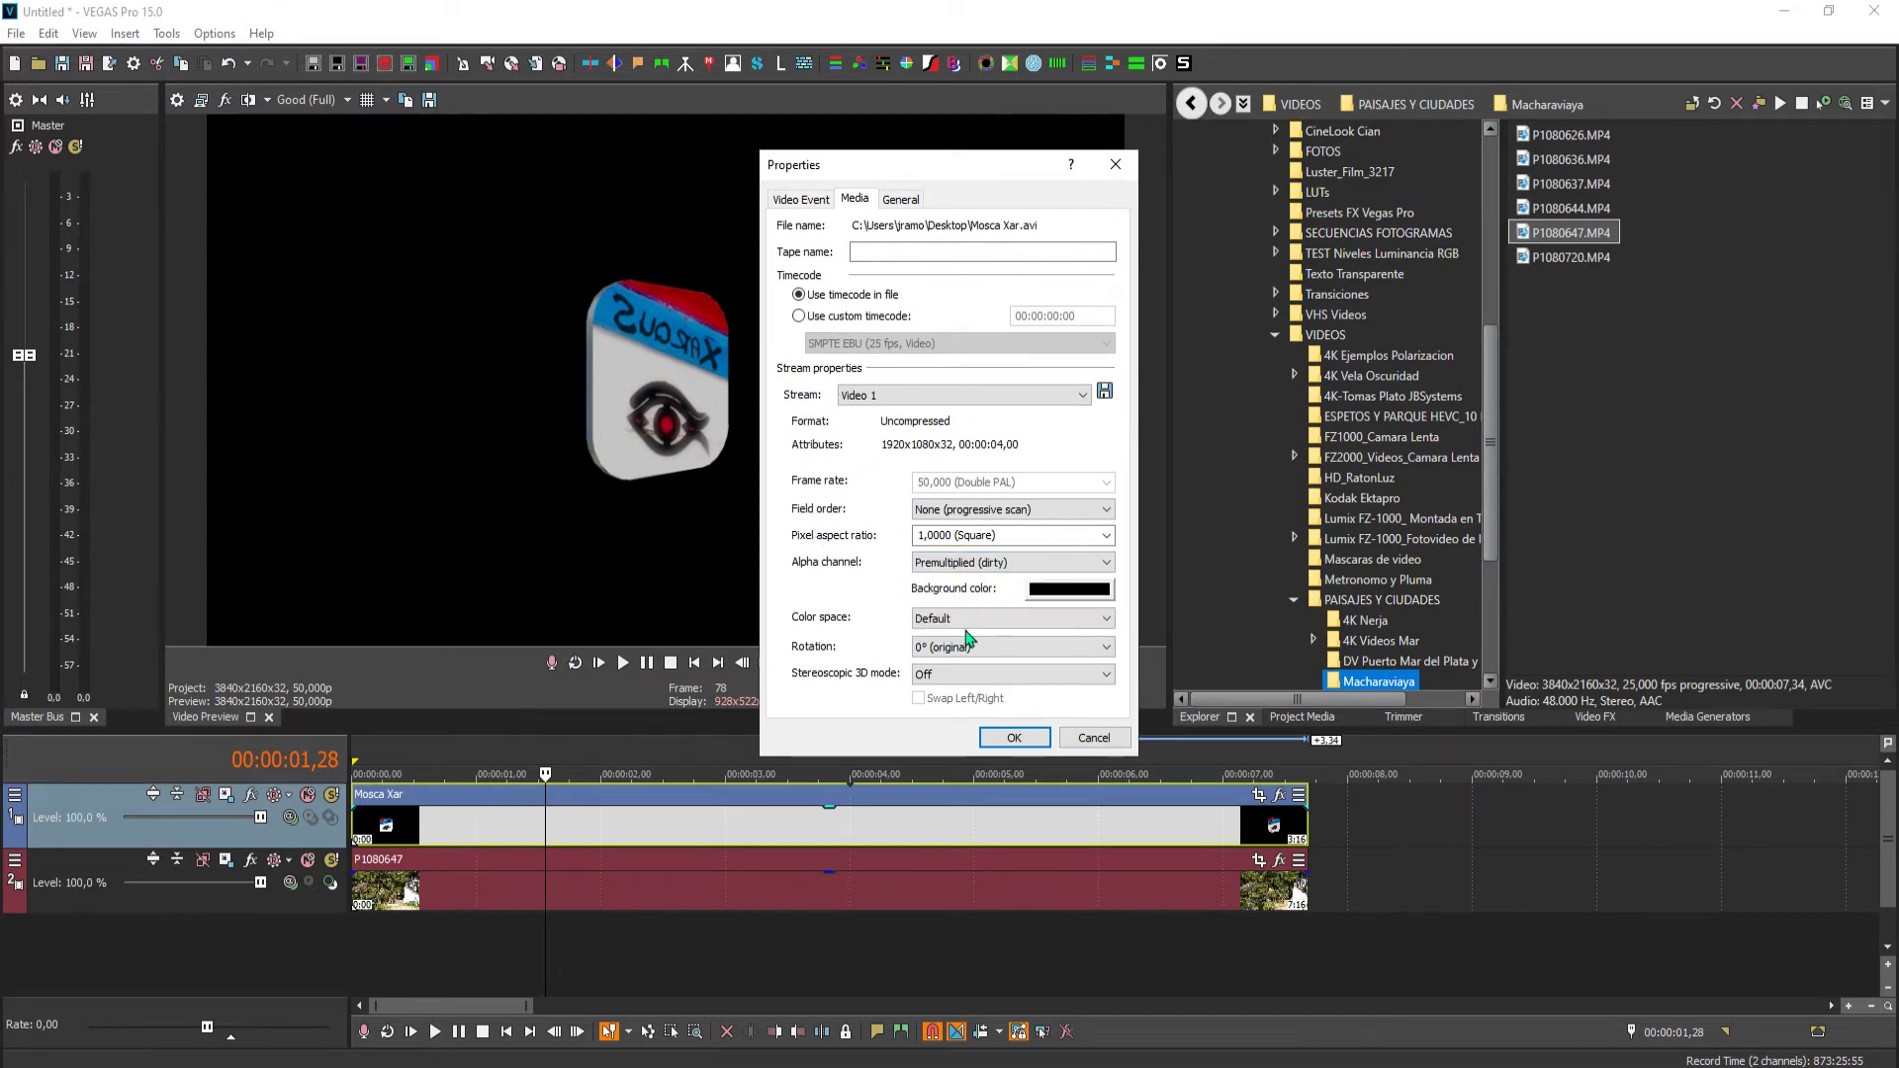
pyautogui.click(1030, 740)
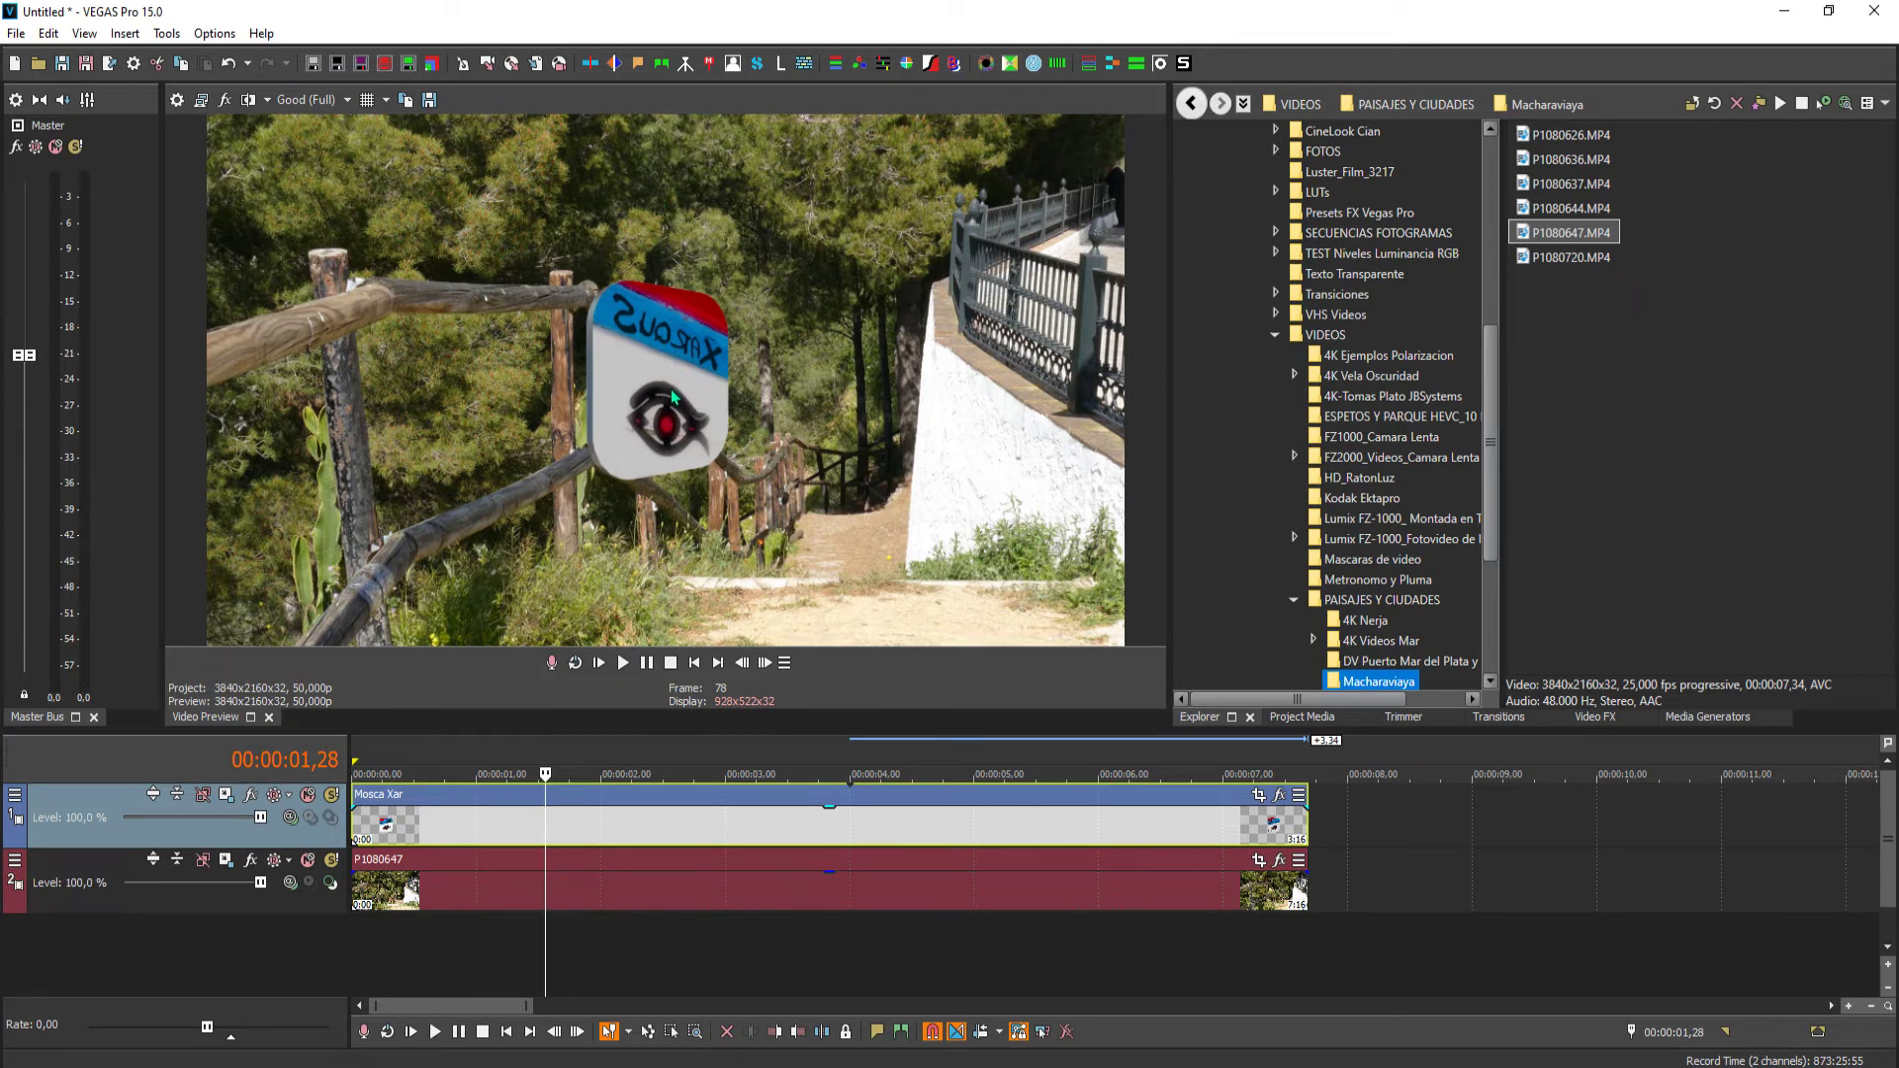
# - Play the logo composite from the start of the timeline and return to the first frame
pyautogui.click(695, 663)
pyautogui.click(624, 663)
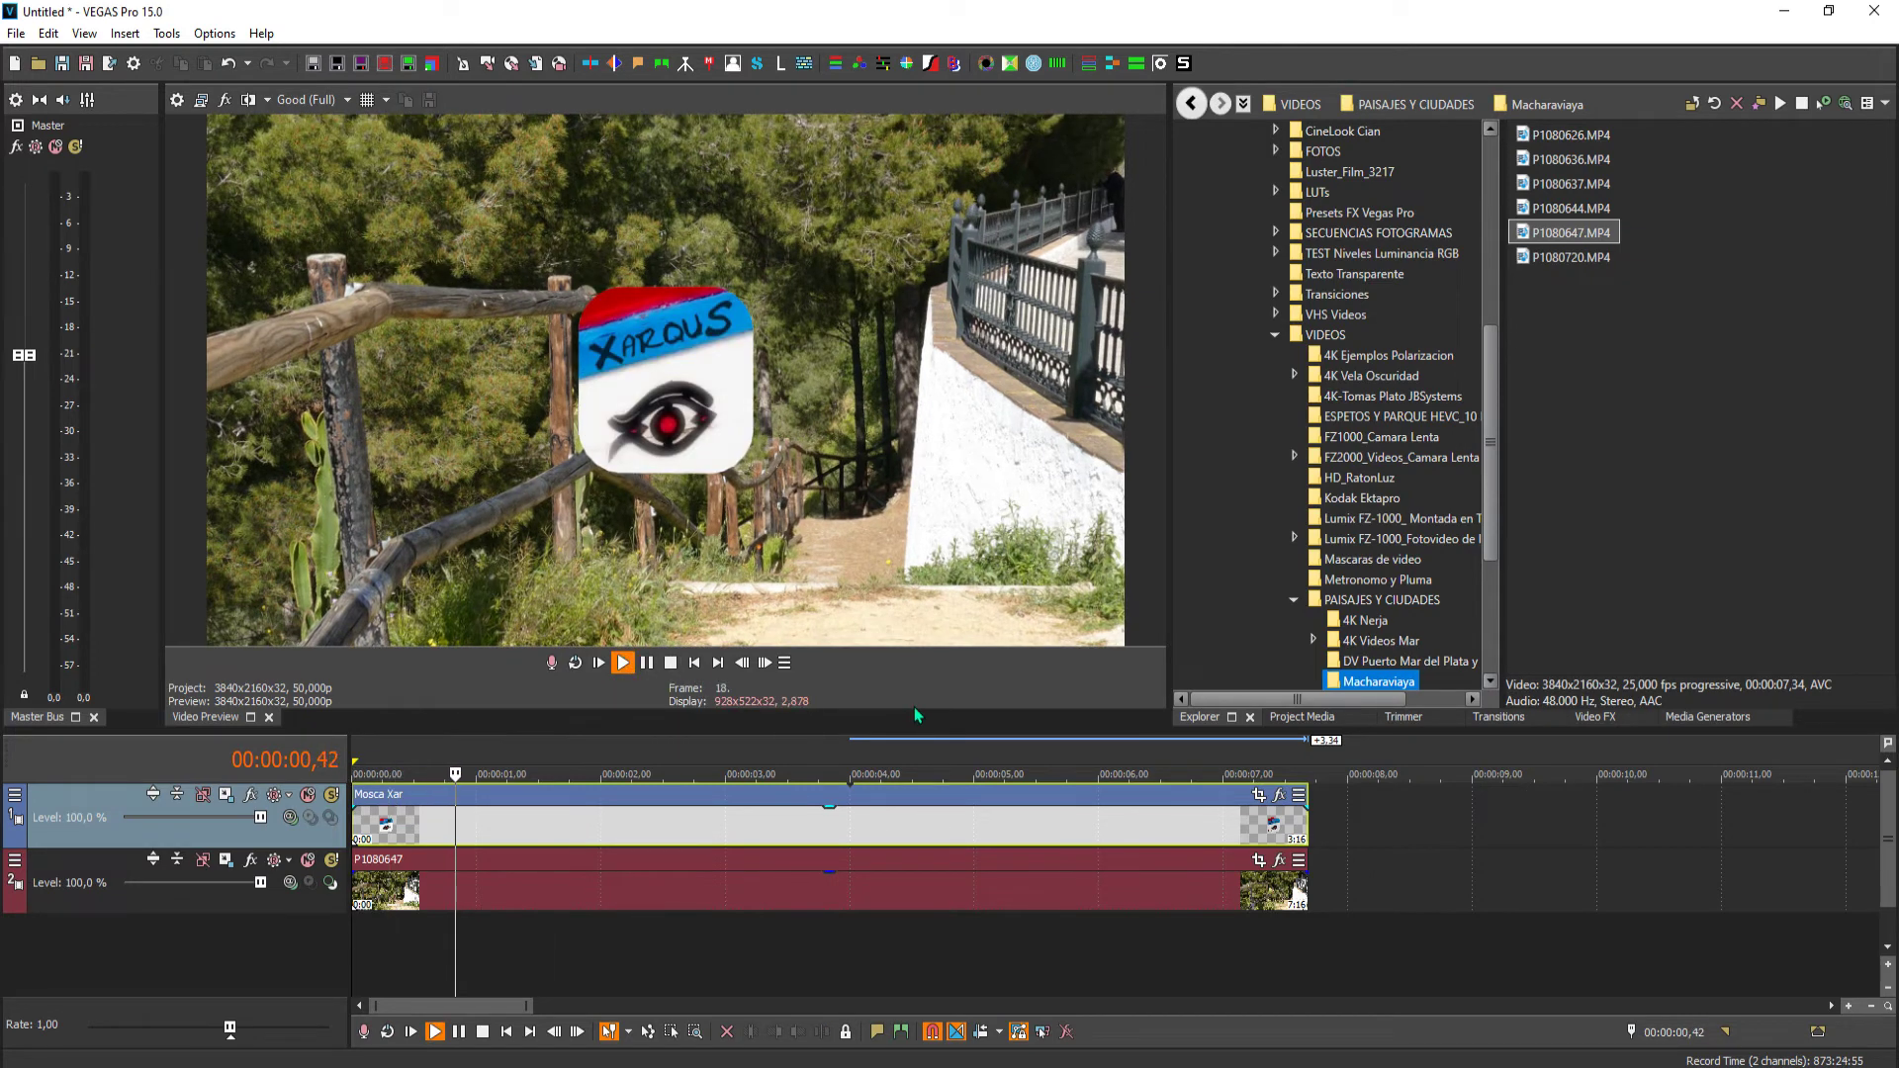
pyautogui.click(671, 663)
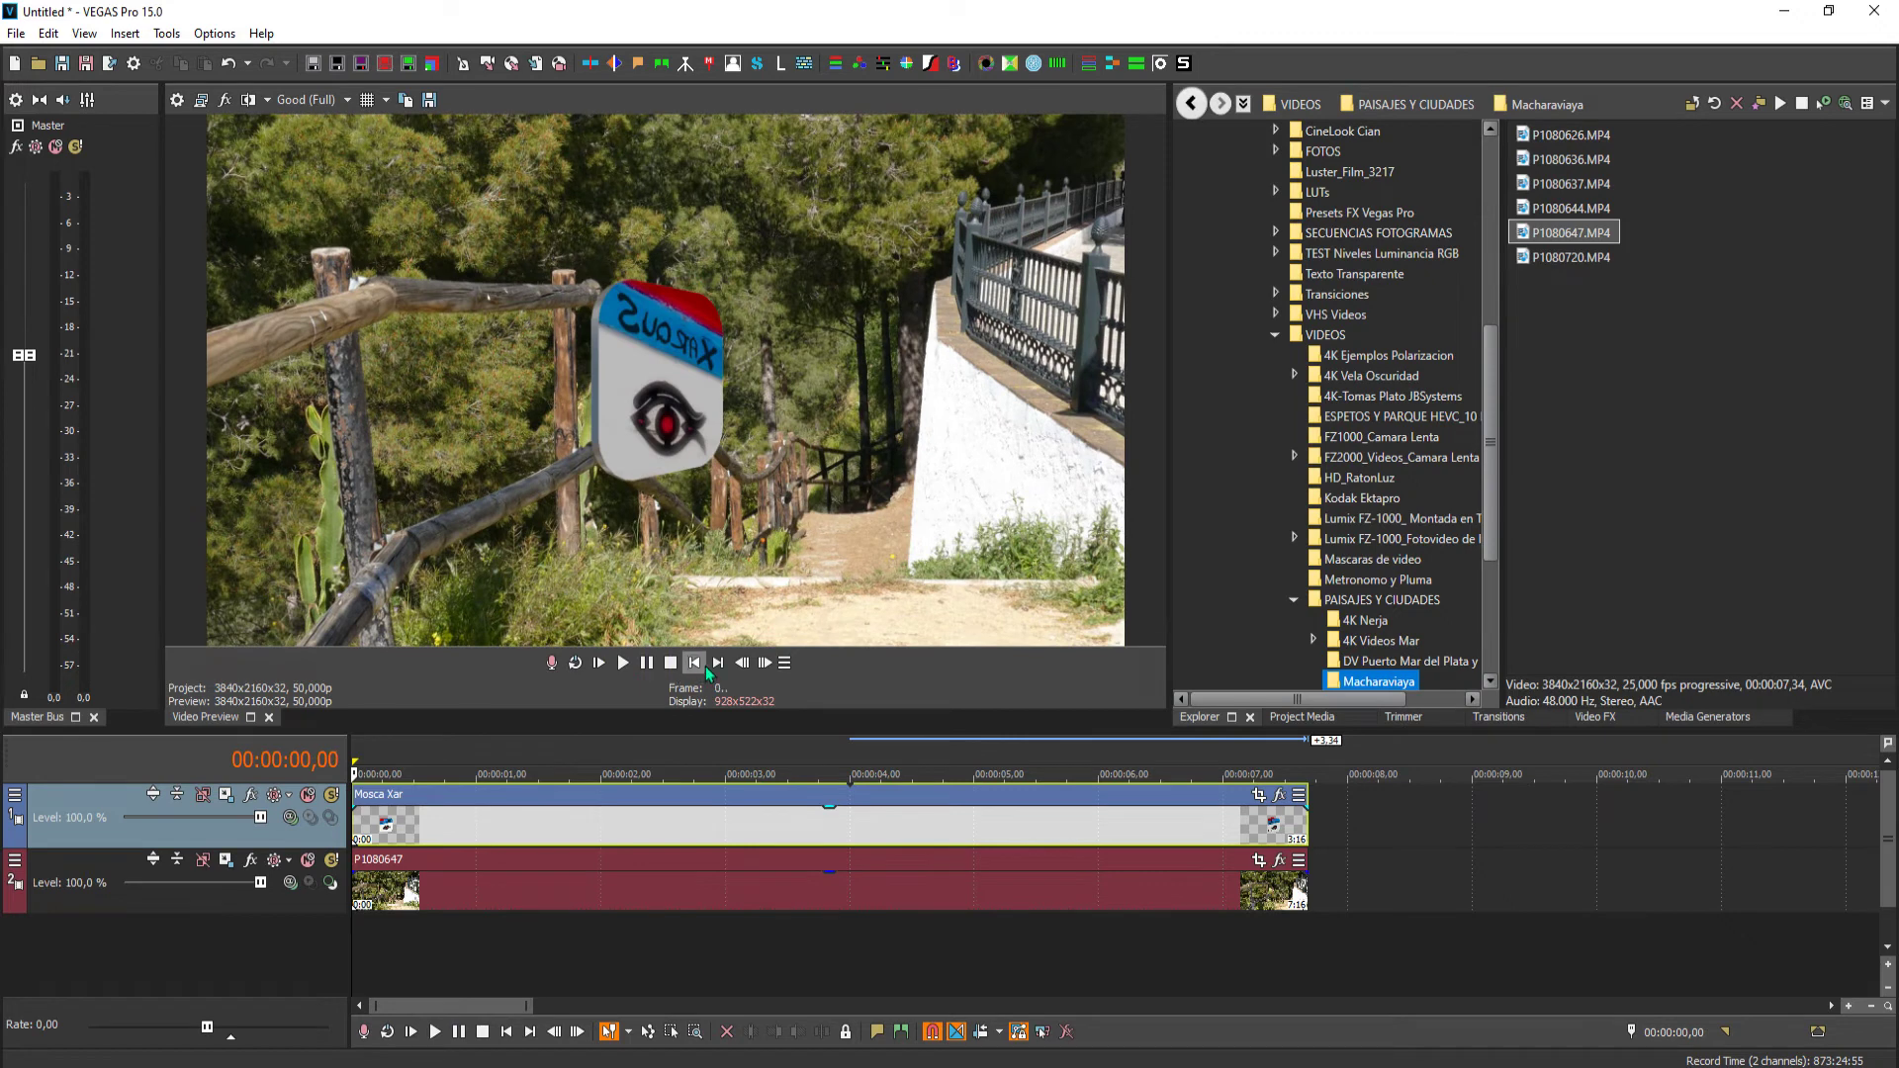
pyautogui.click(695, 664)
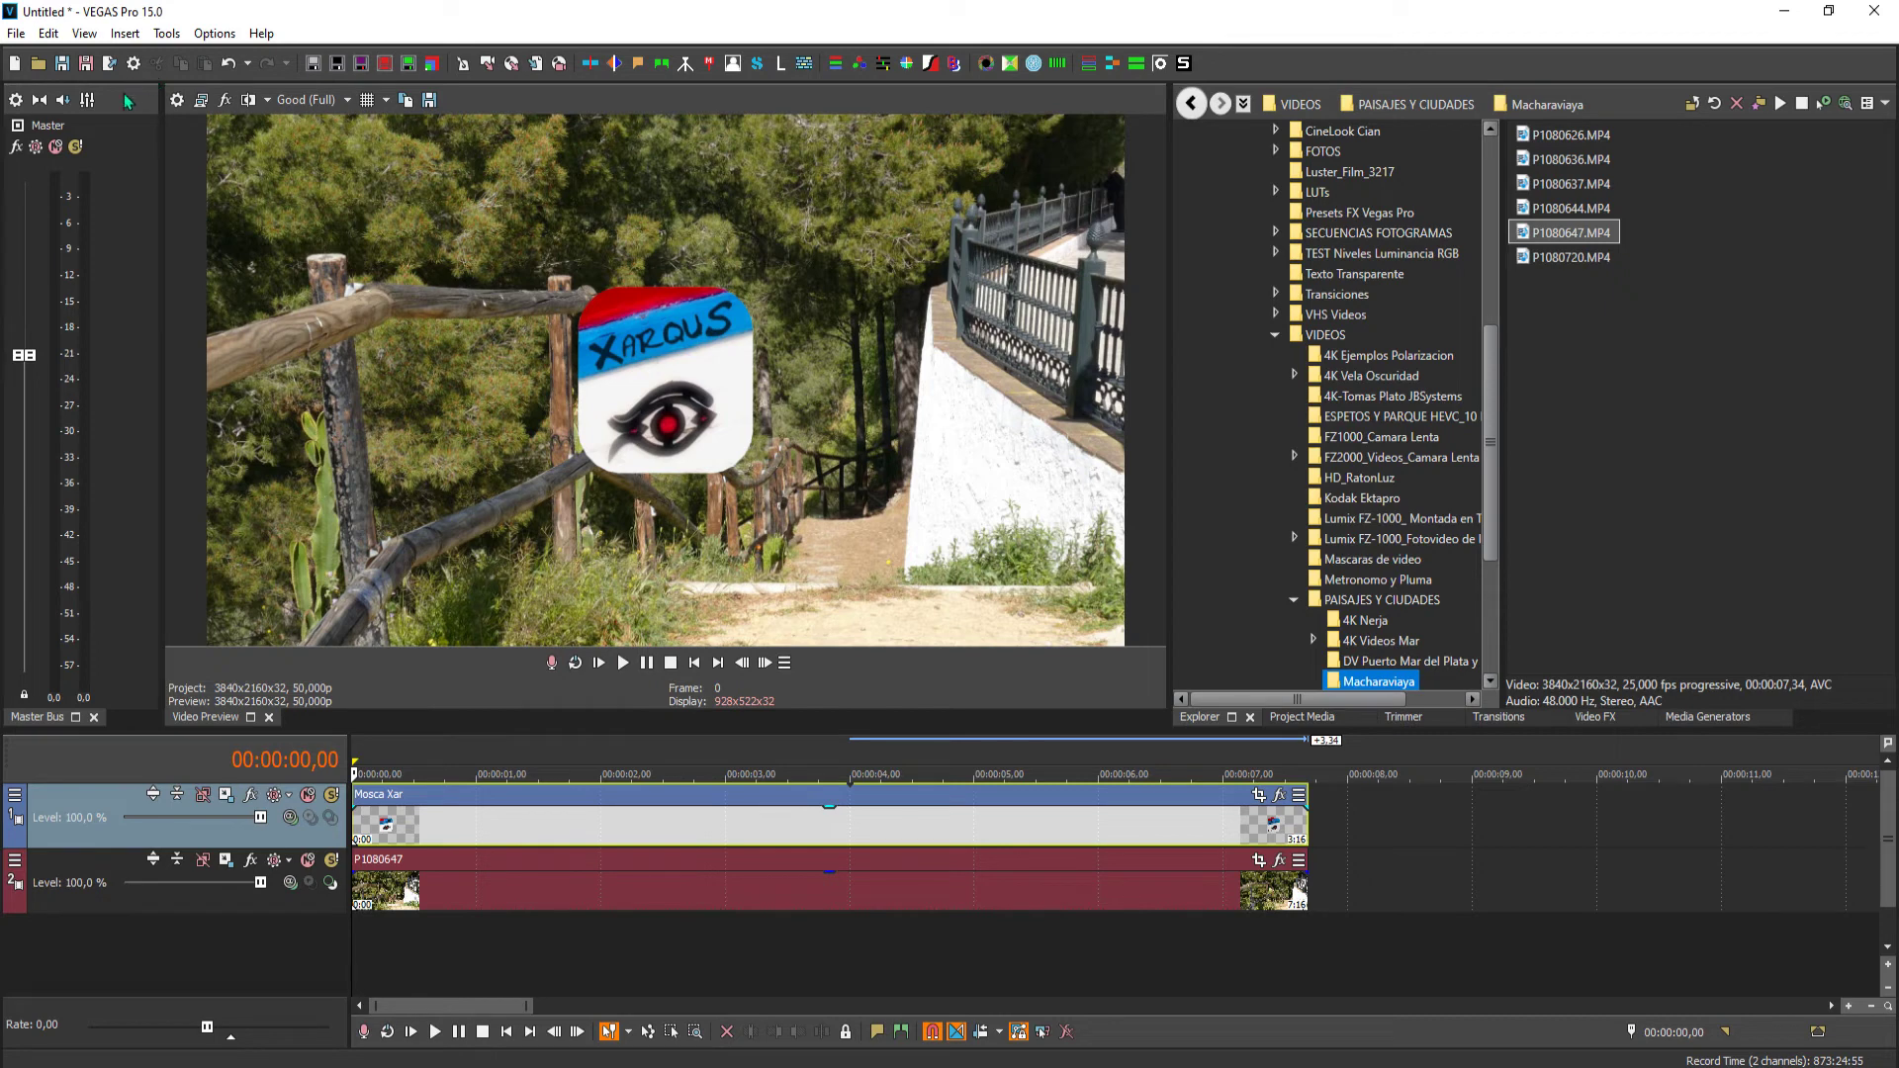
# - Set the project frame rate to 25,000 (PAL) and play the composite from the start
pyautogui.click(176, 100)
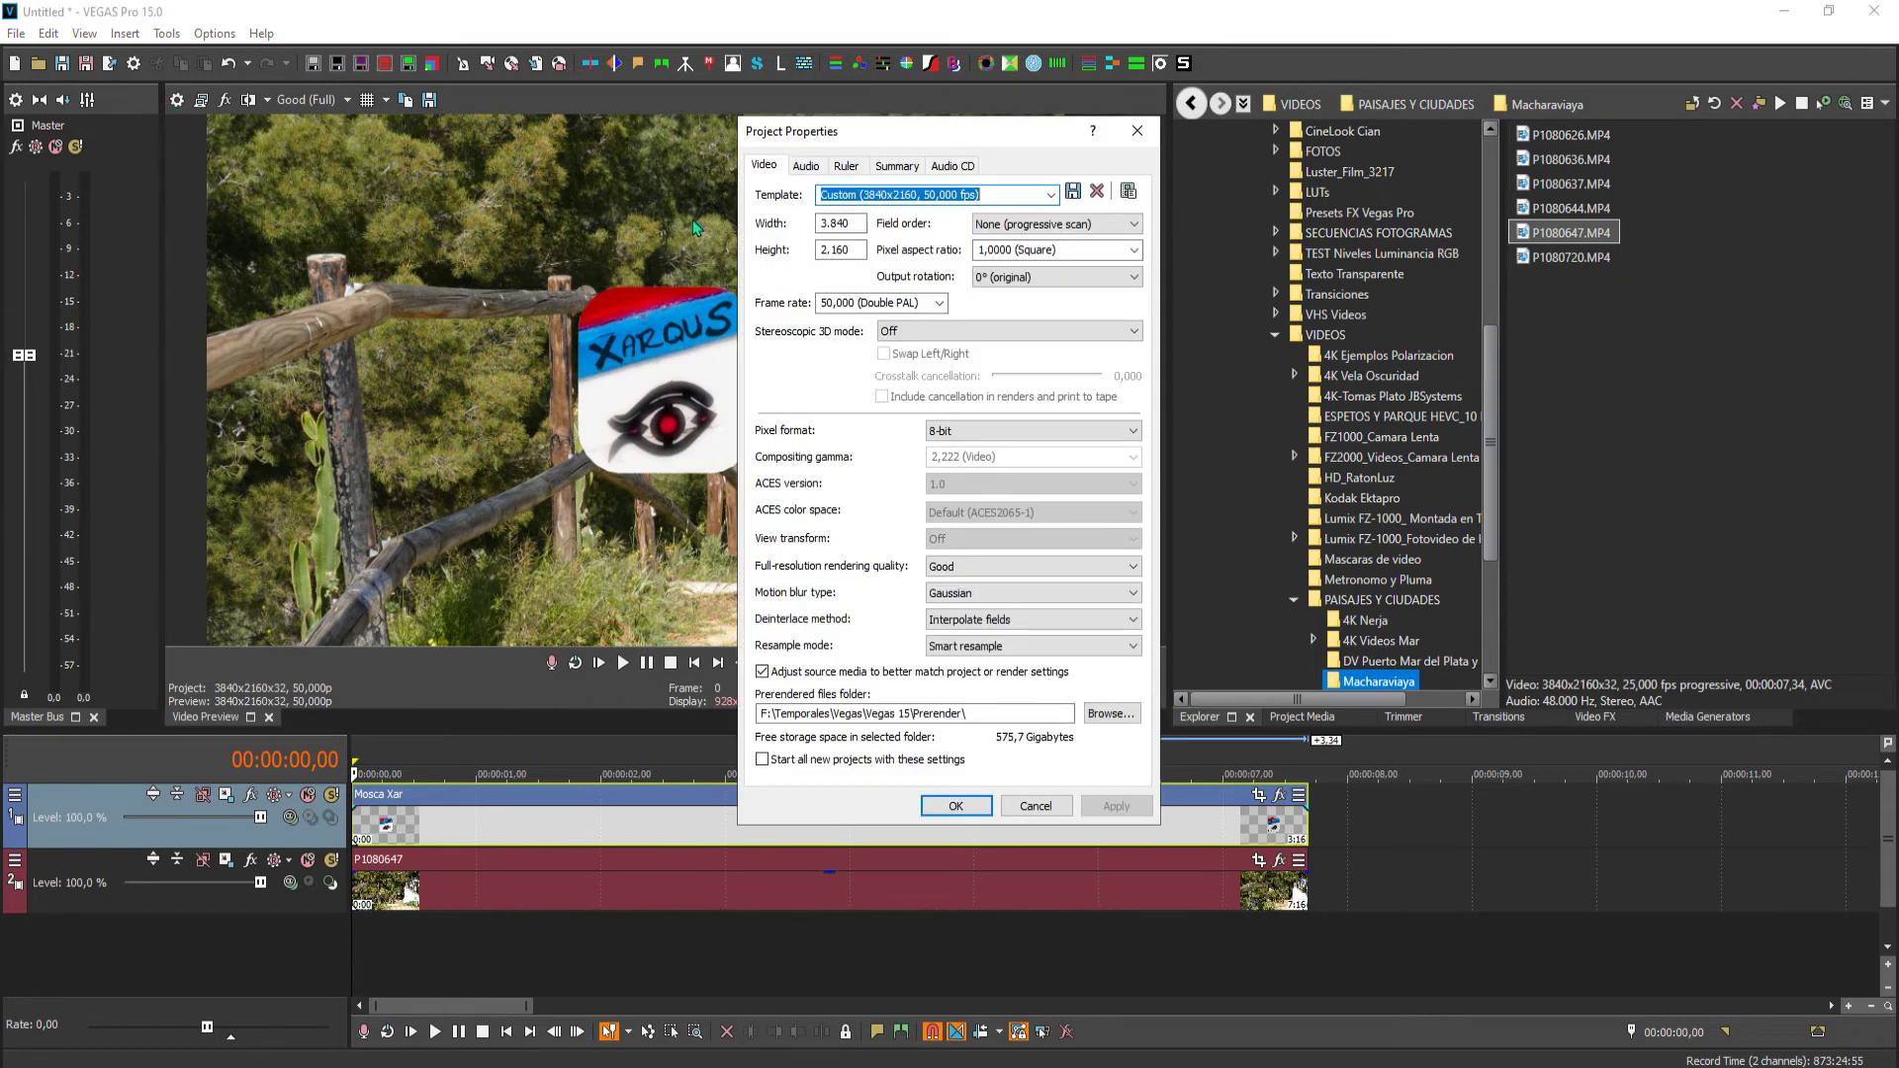
pyautogui.click(939, 302)
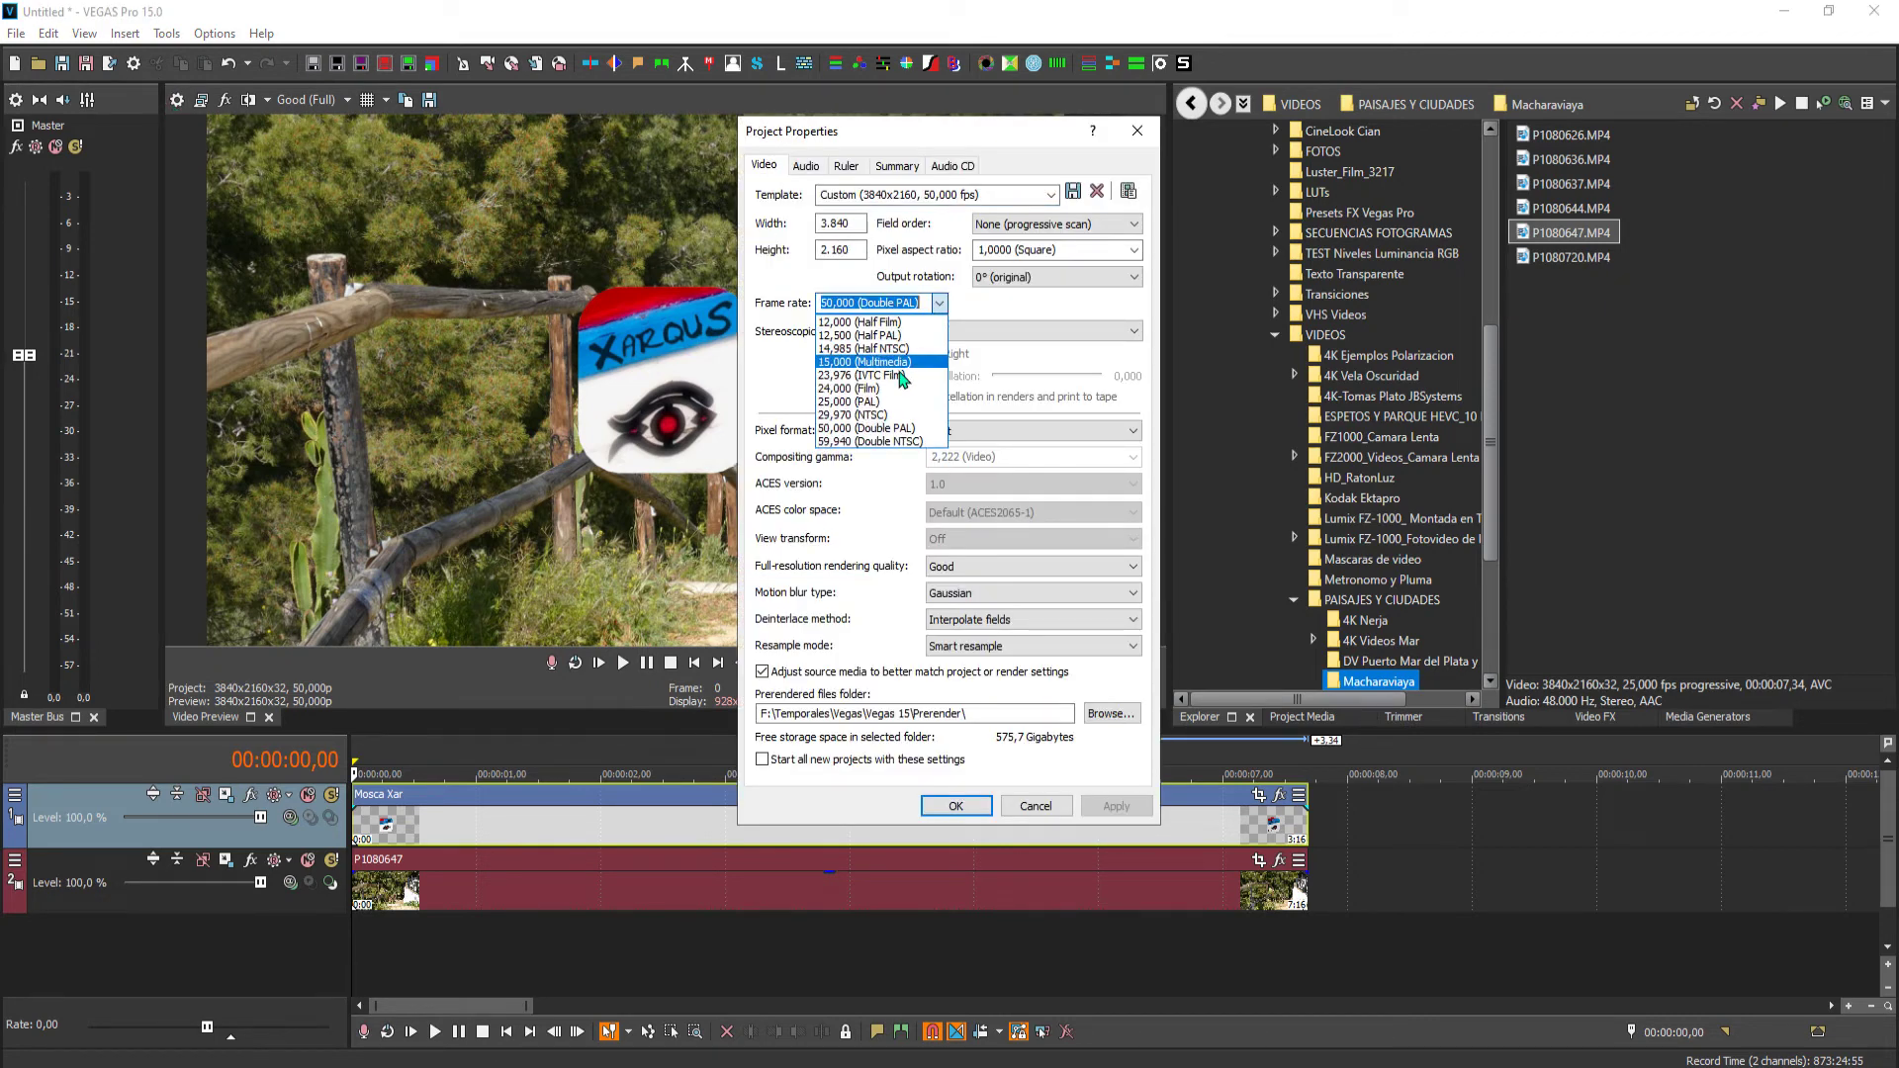
pyautogui.click(890, 404)
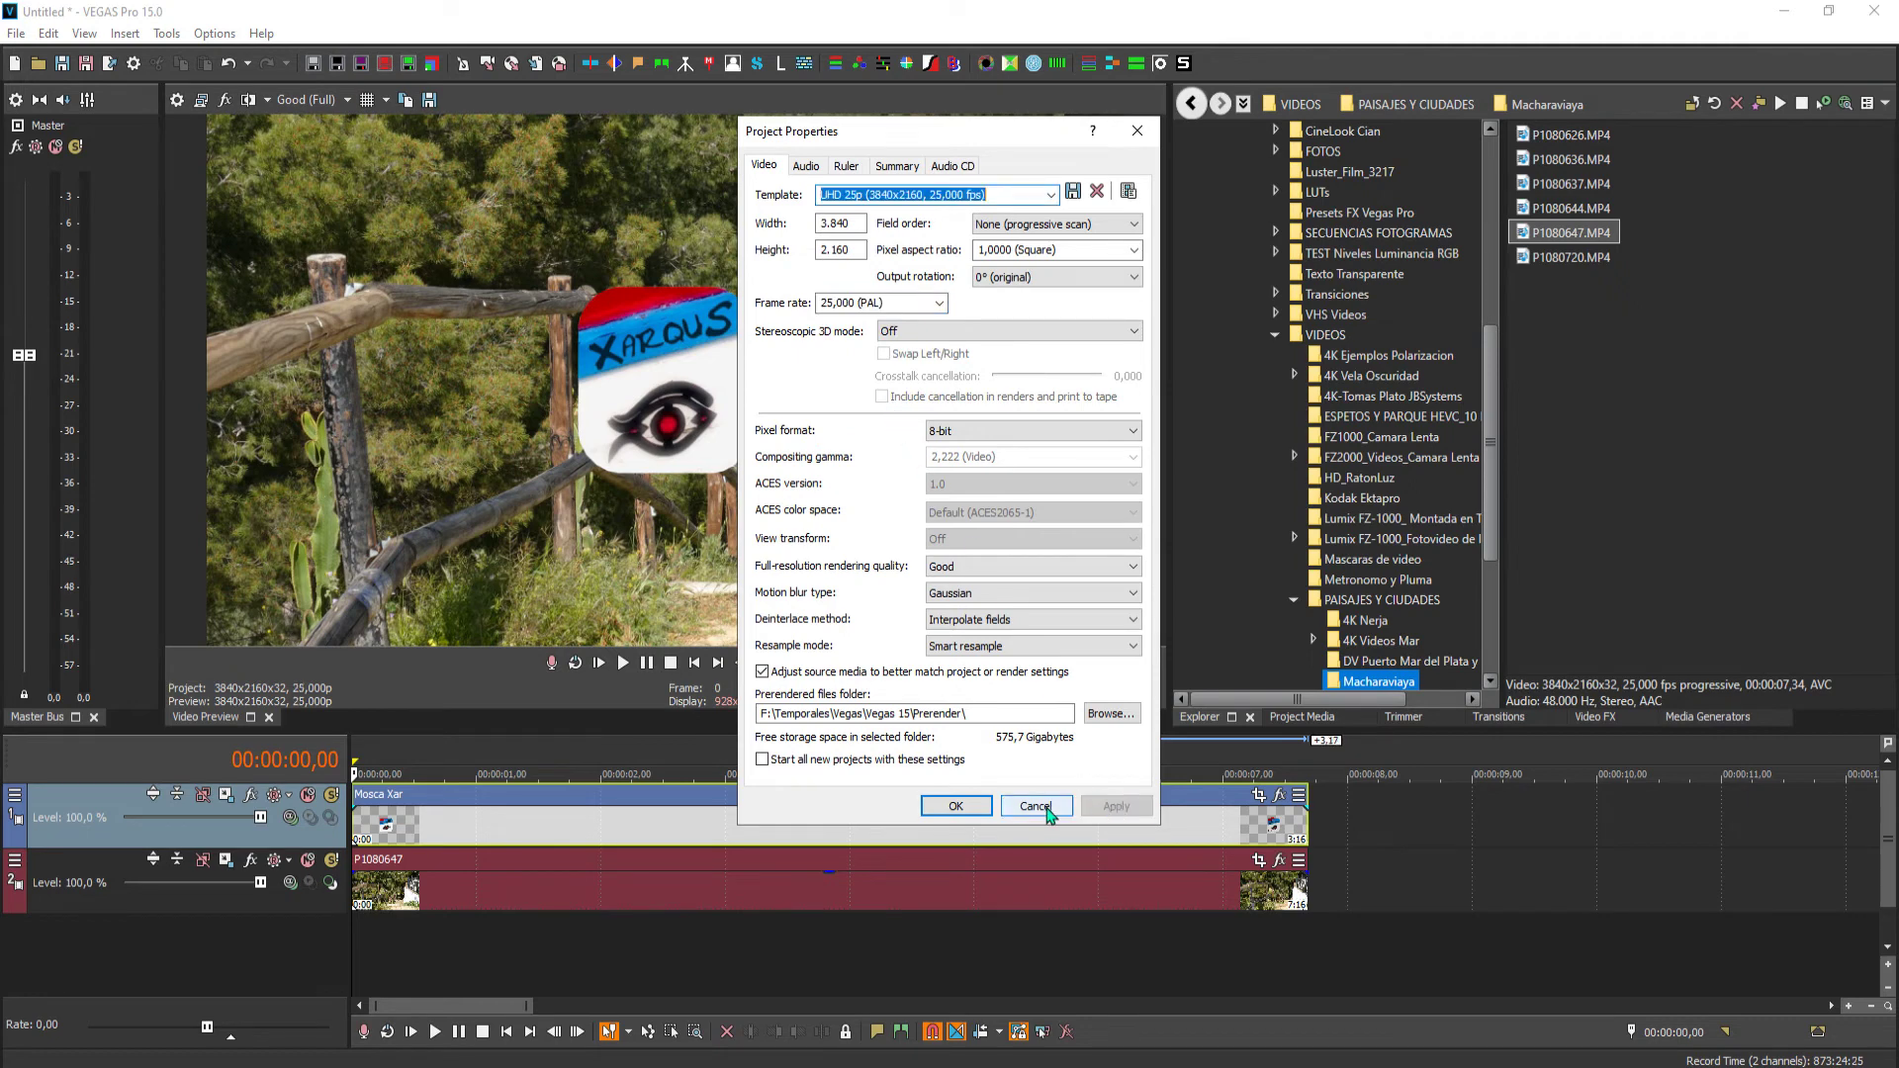
pyautogui.click(955, 806)
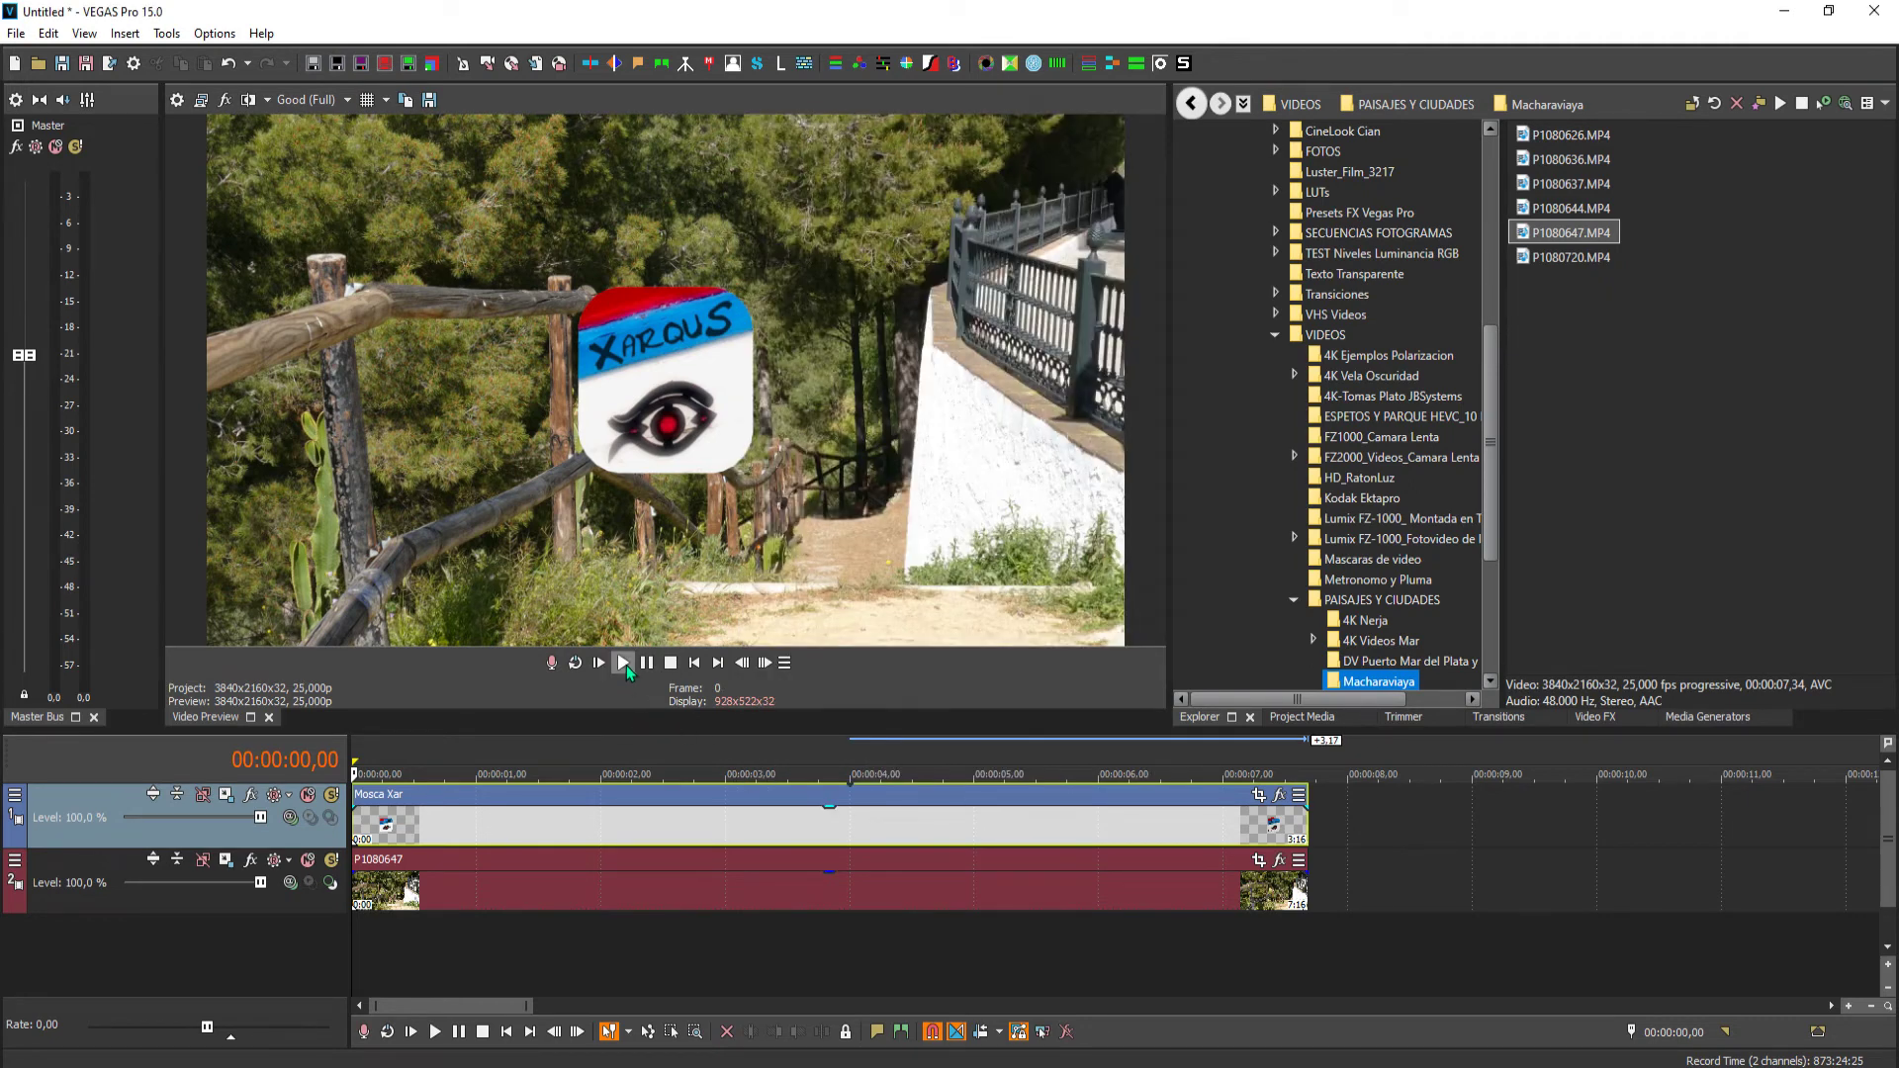
pyautogui.click(625, 663)
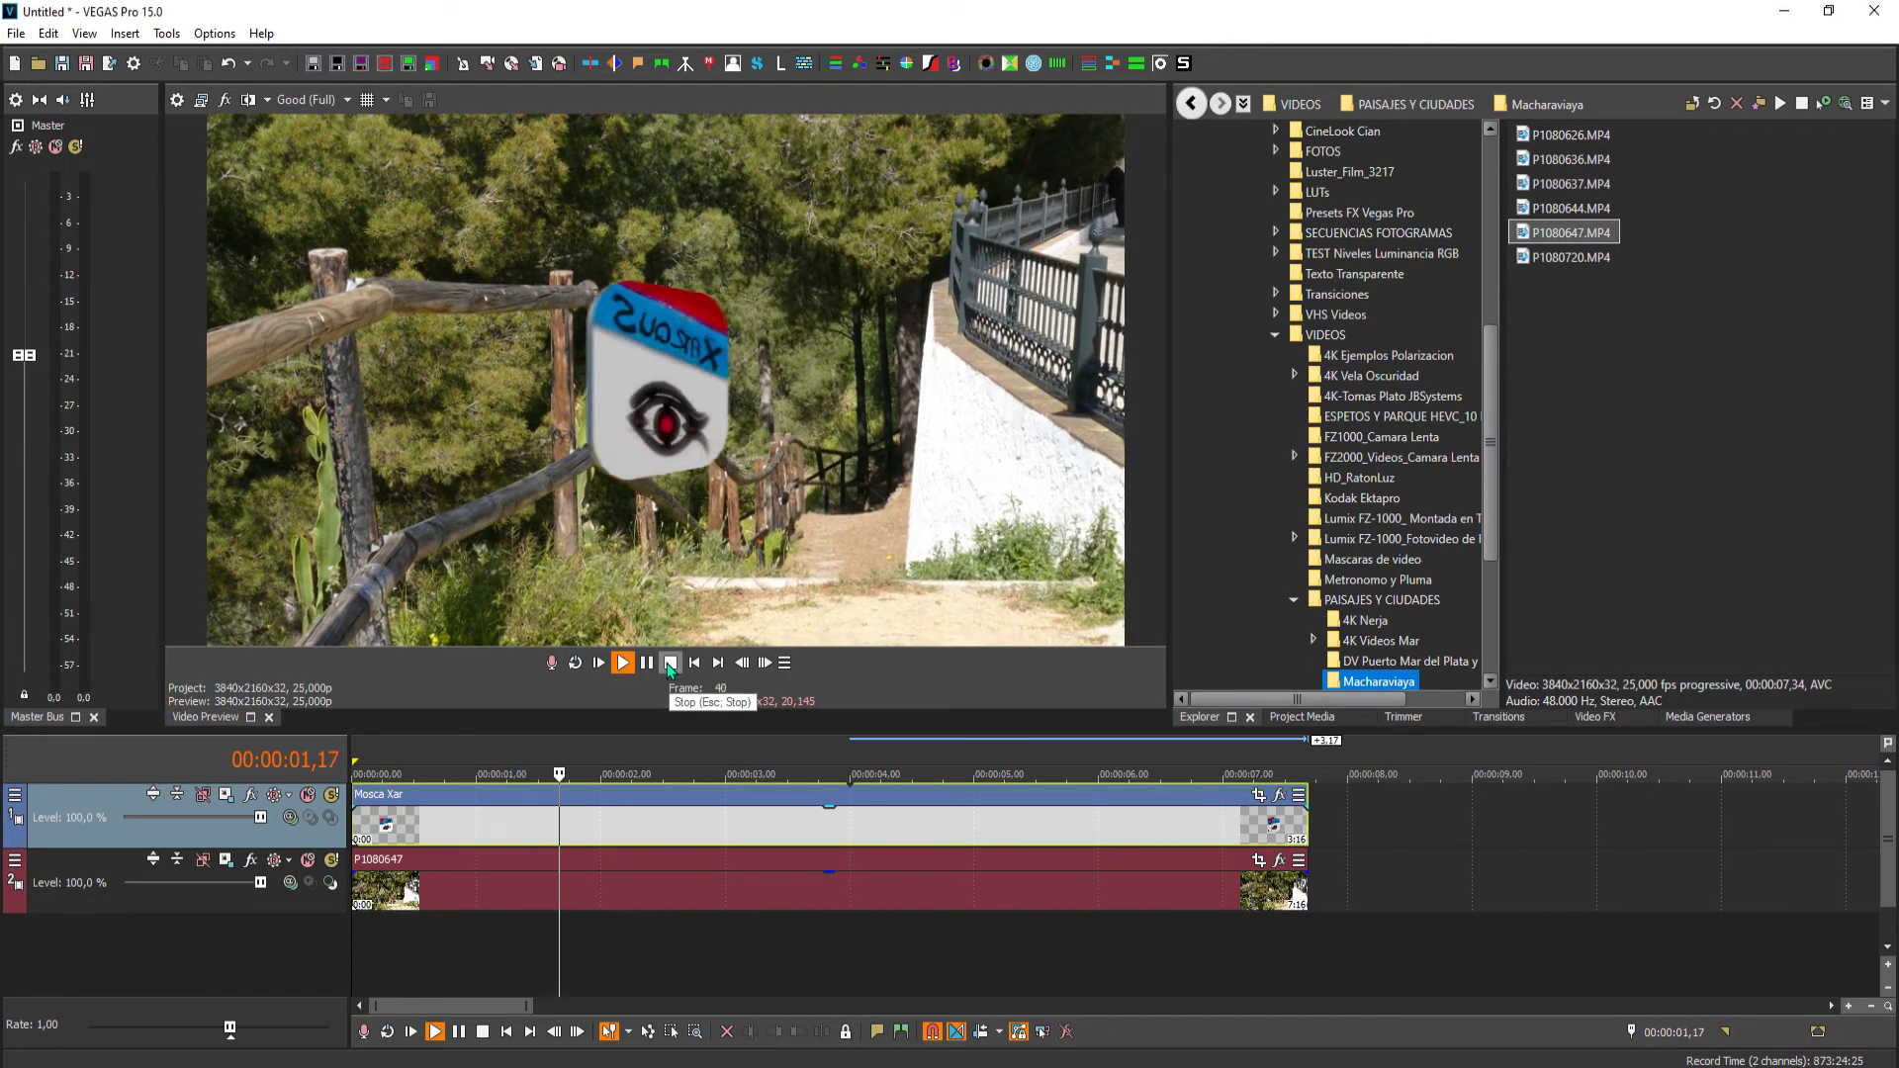
pyautogui.click(670, 668)
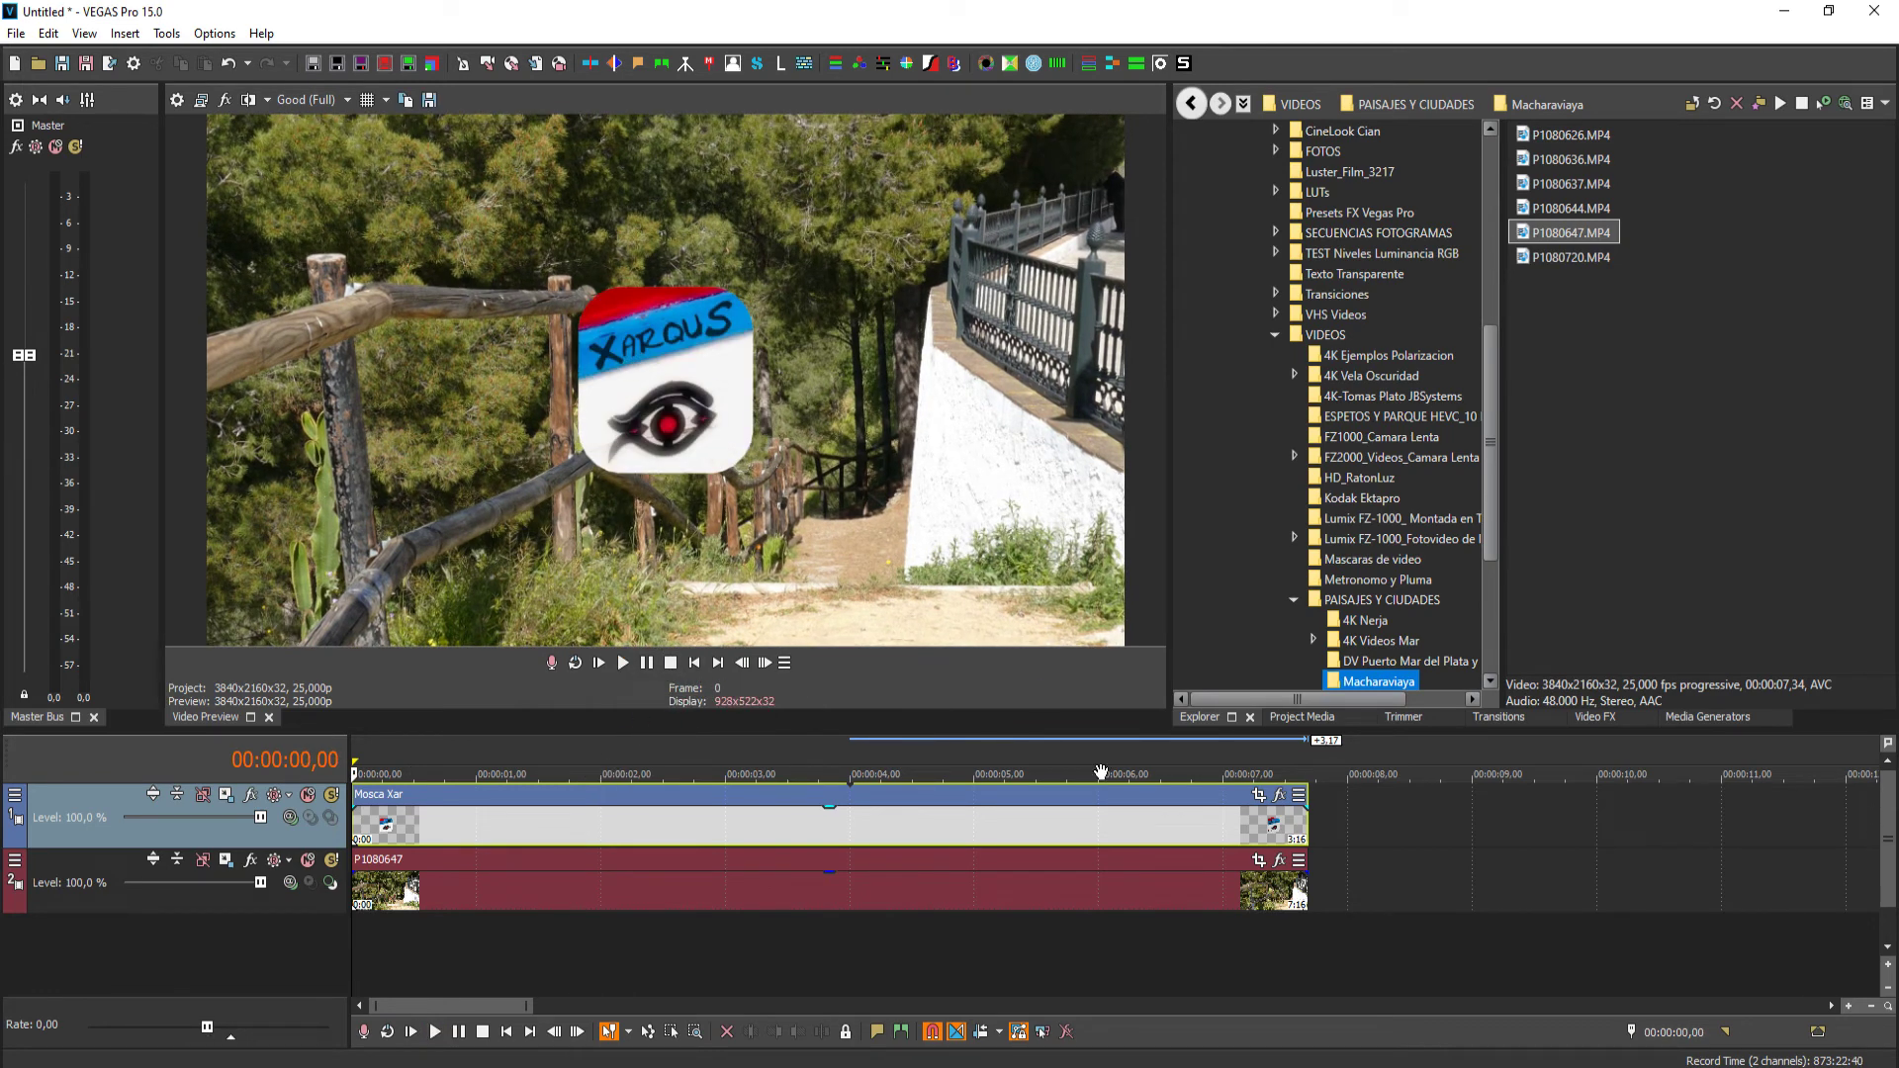
# - Shrink the Mosca Xar logo by enlarging its Pan/Crop frame to about 3.761 by 2.116
pyautogui.click(676, 823)
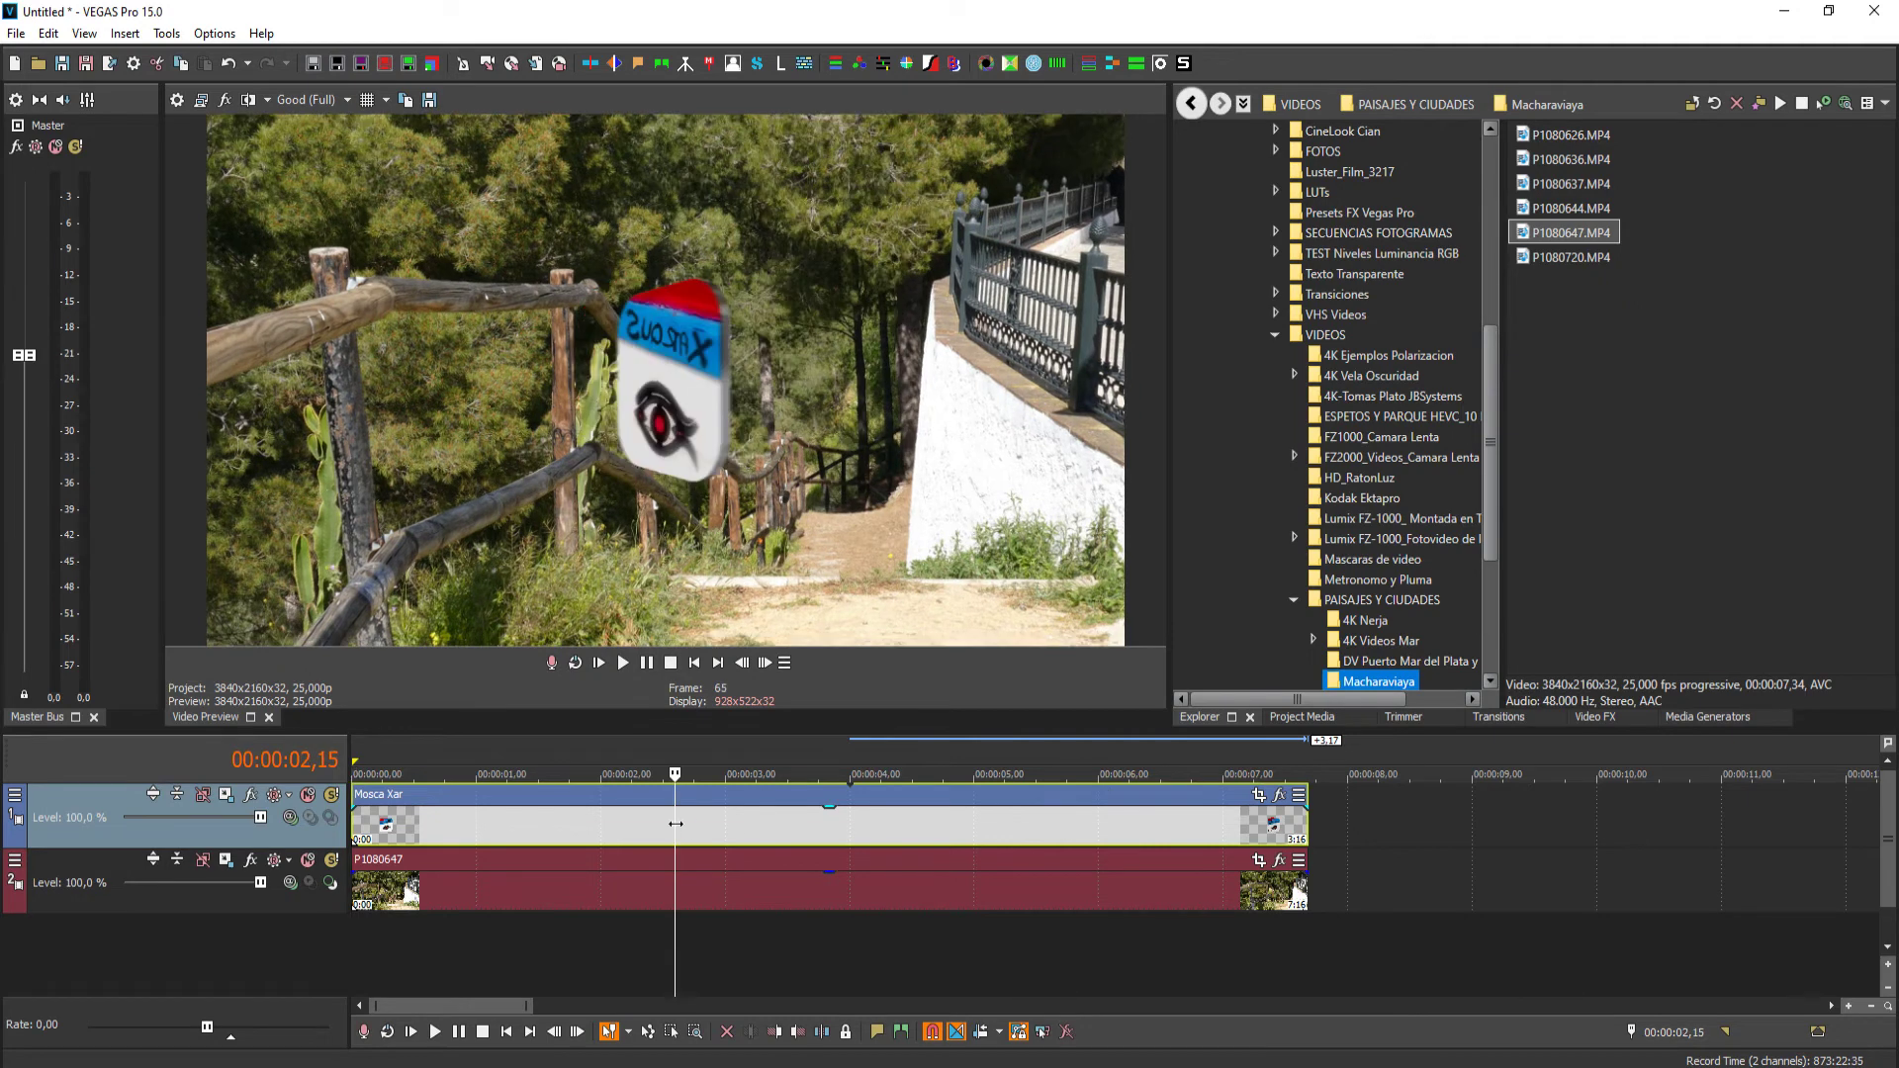
pyautogui.click(1258, 795)
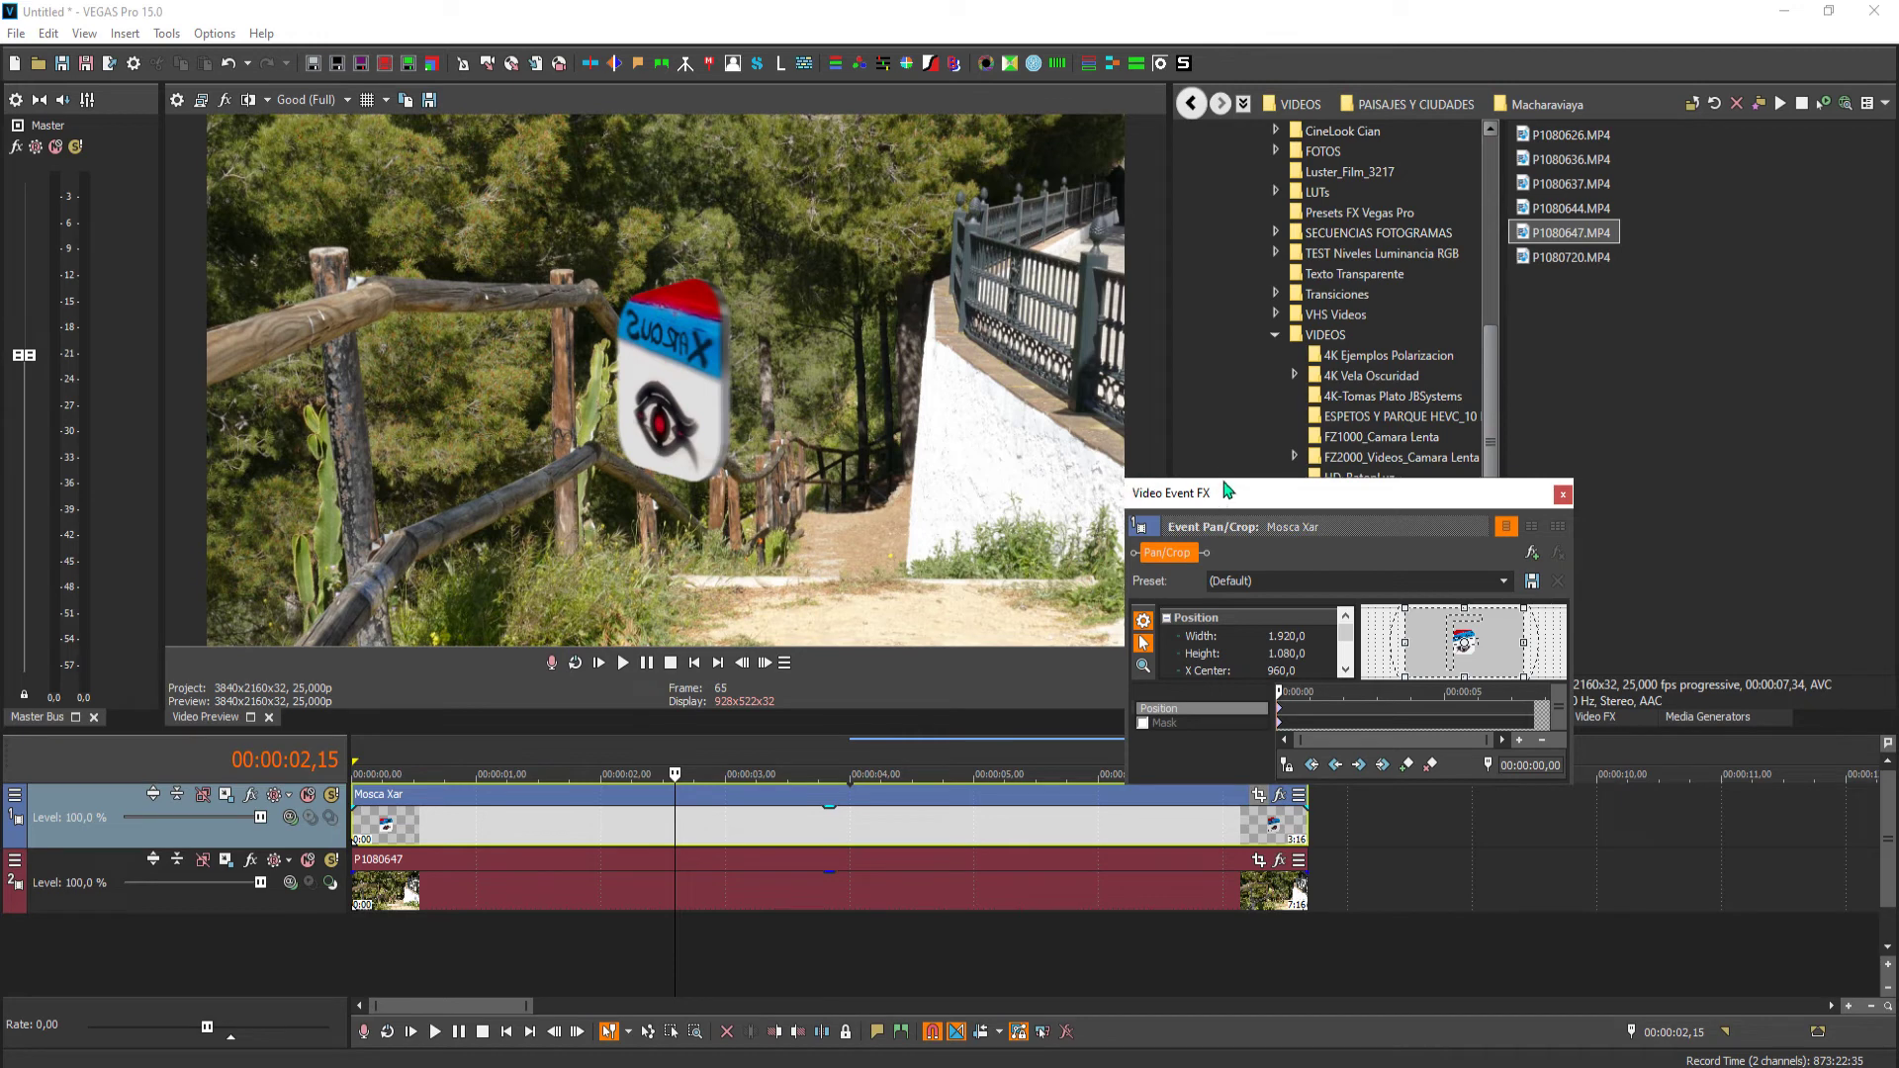
pyautogui.moveTo(1220, 476); pyautogui.dragTo(1422, 74)
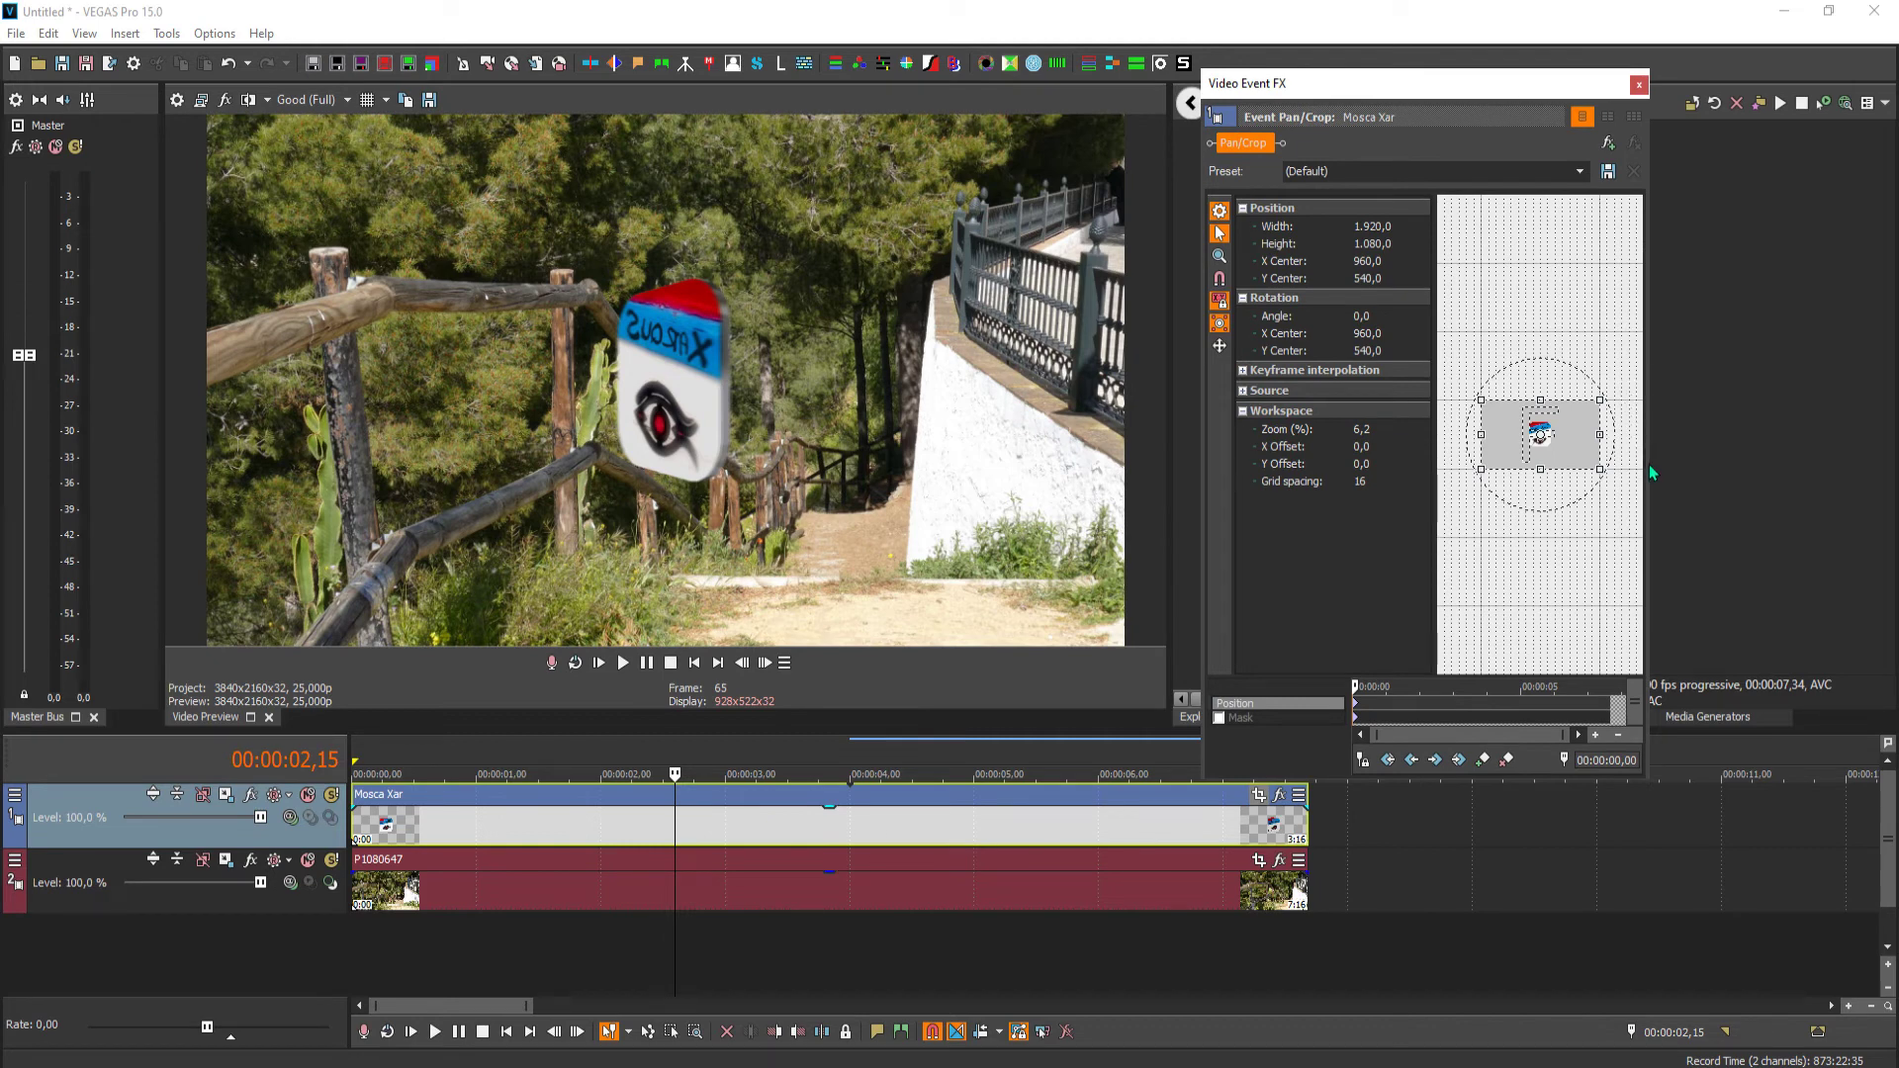
pyautogui.moveTo(1650, 466); pyautogui.dragTo(1891, 453)
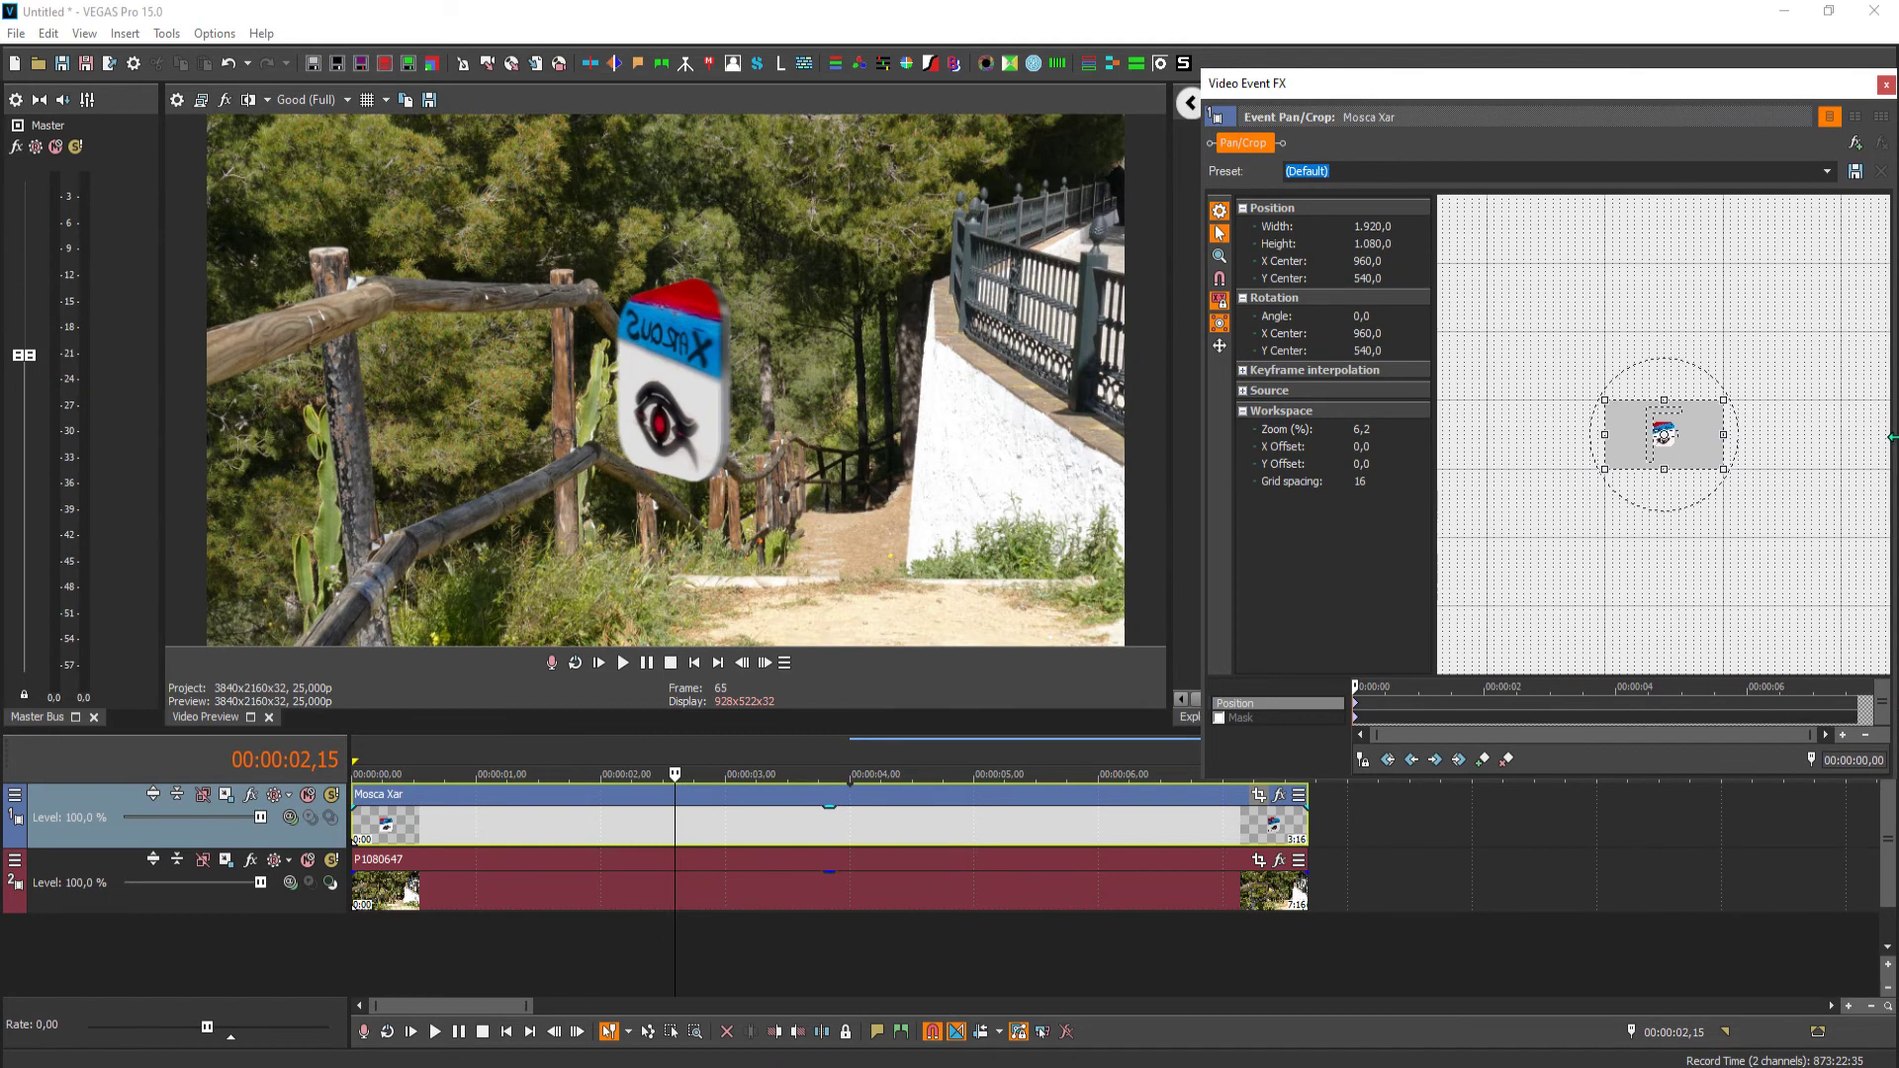
pyautogui.scroll(5, 1798, 375)
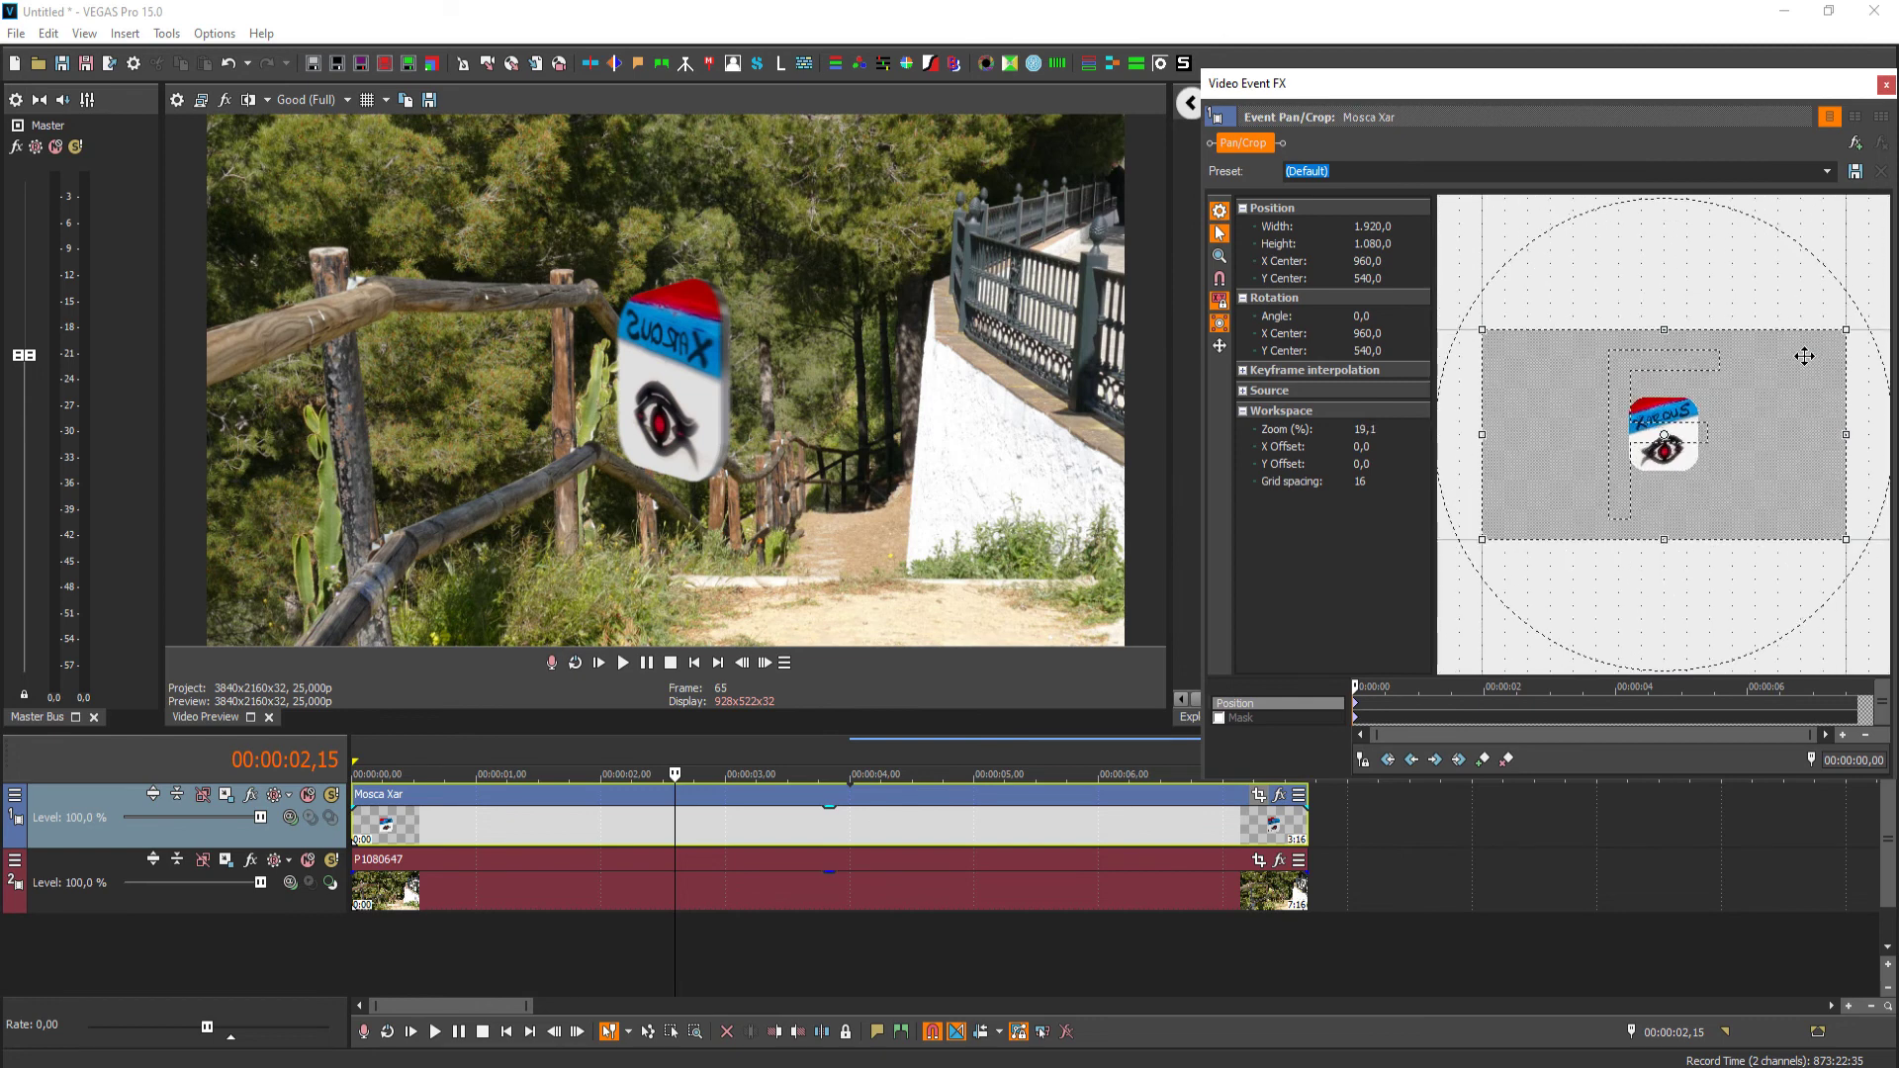
pyautogui.scroll(-1, 1503, 323)
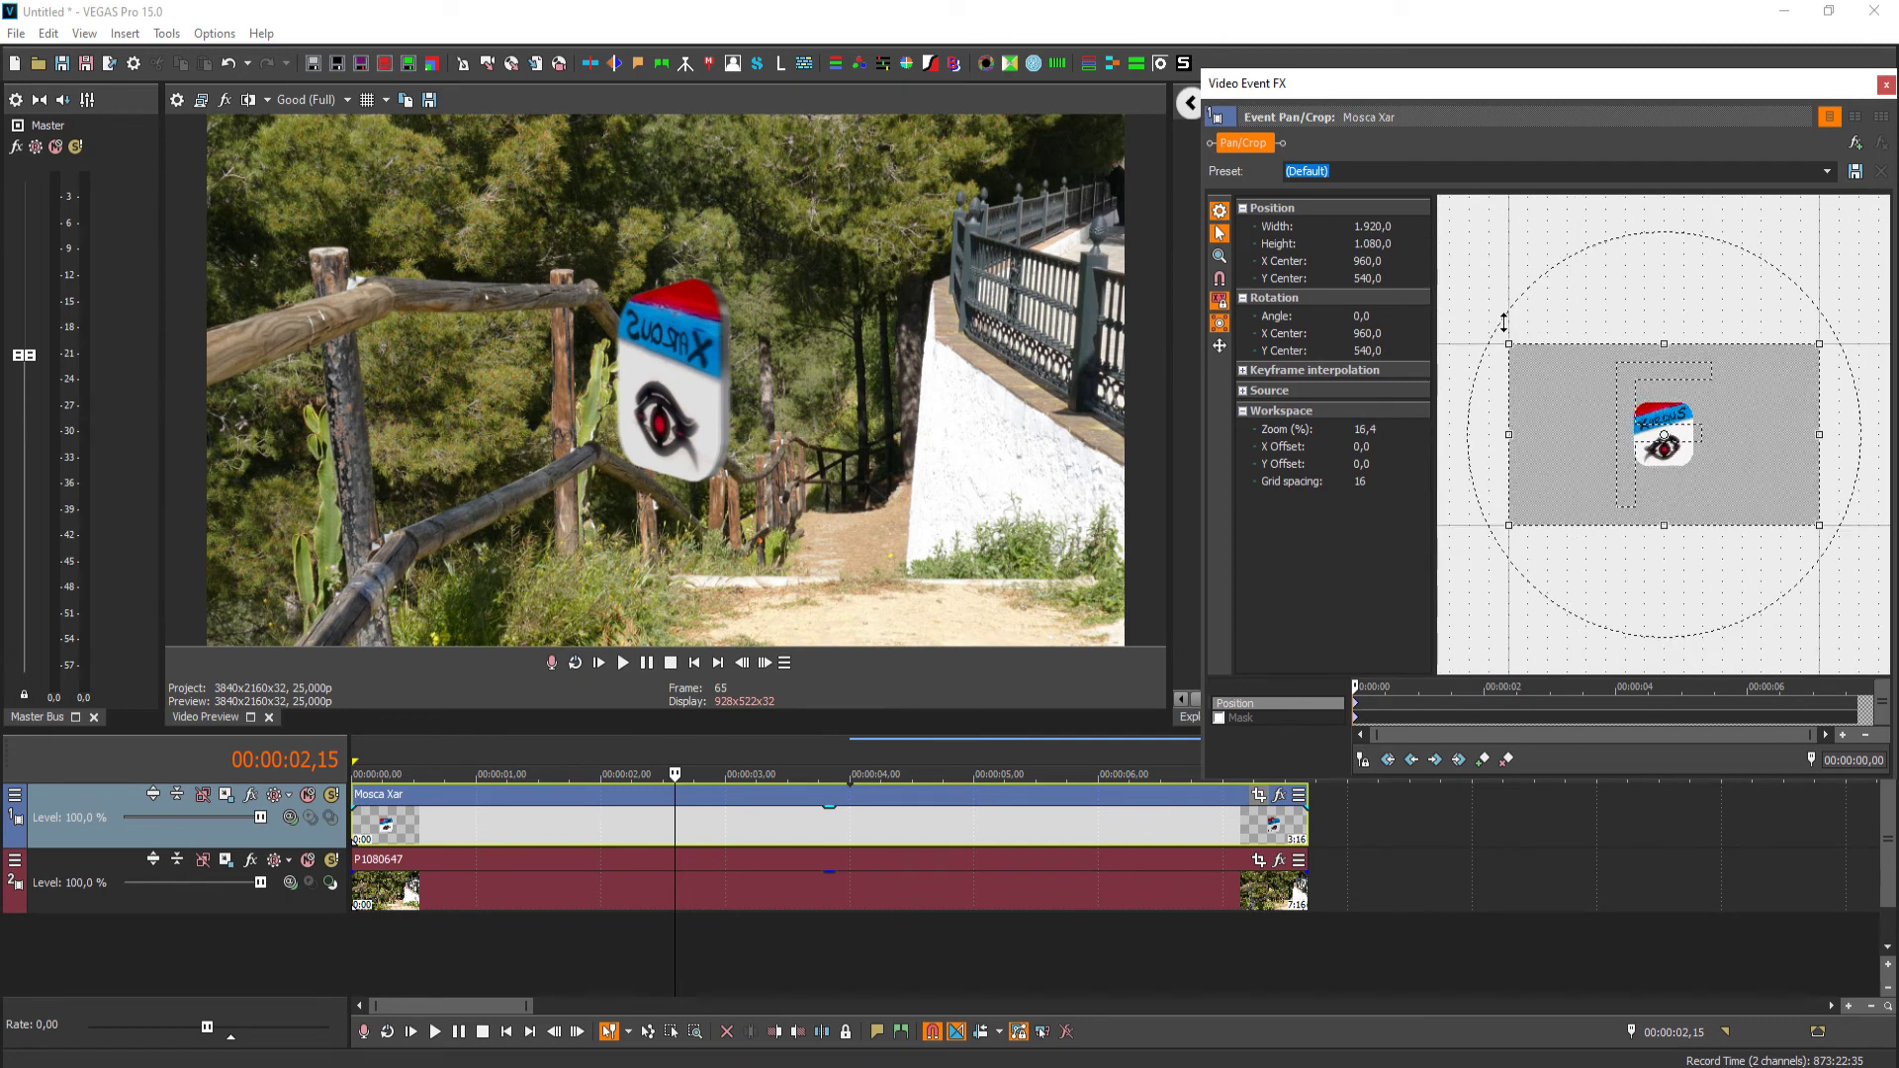
pyautogui.moveTo(1510, 345); pyautogui.dragTo(1360, 248)
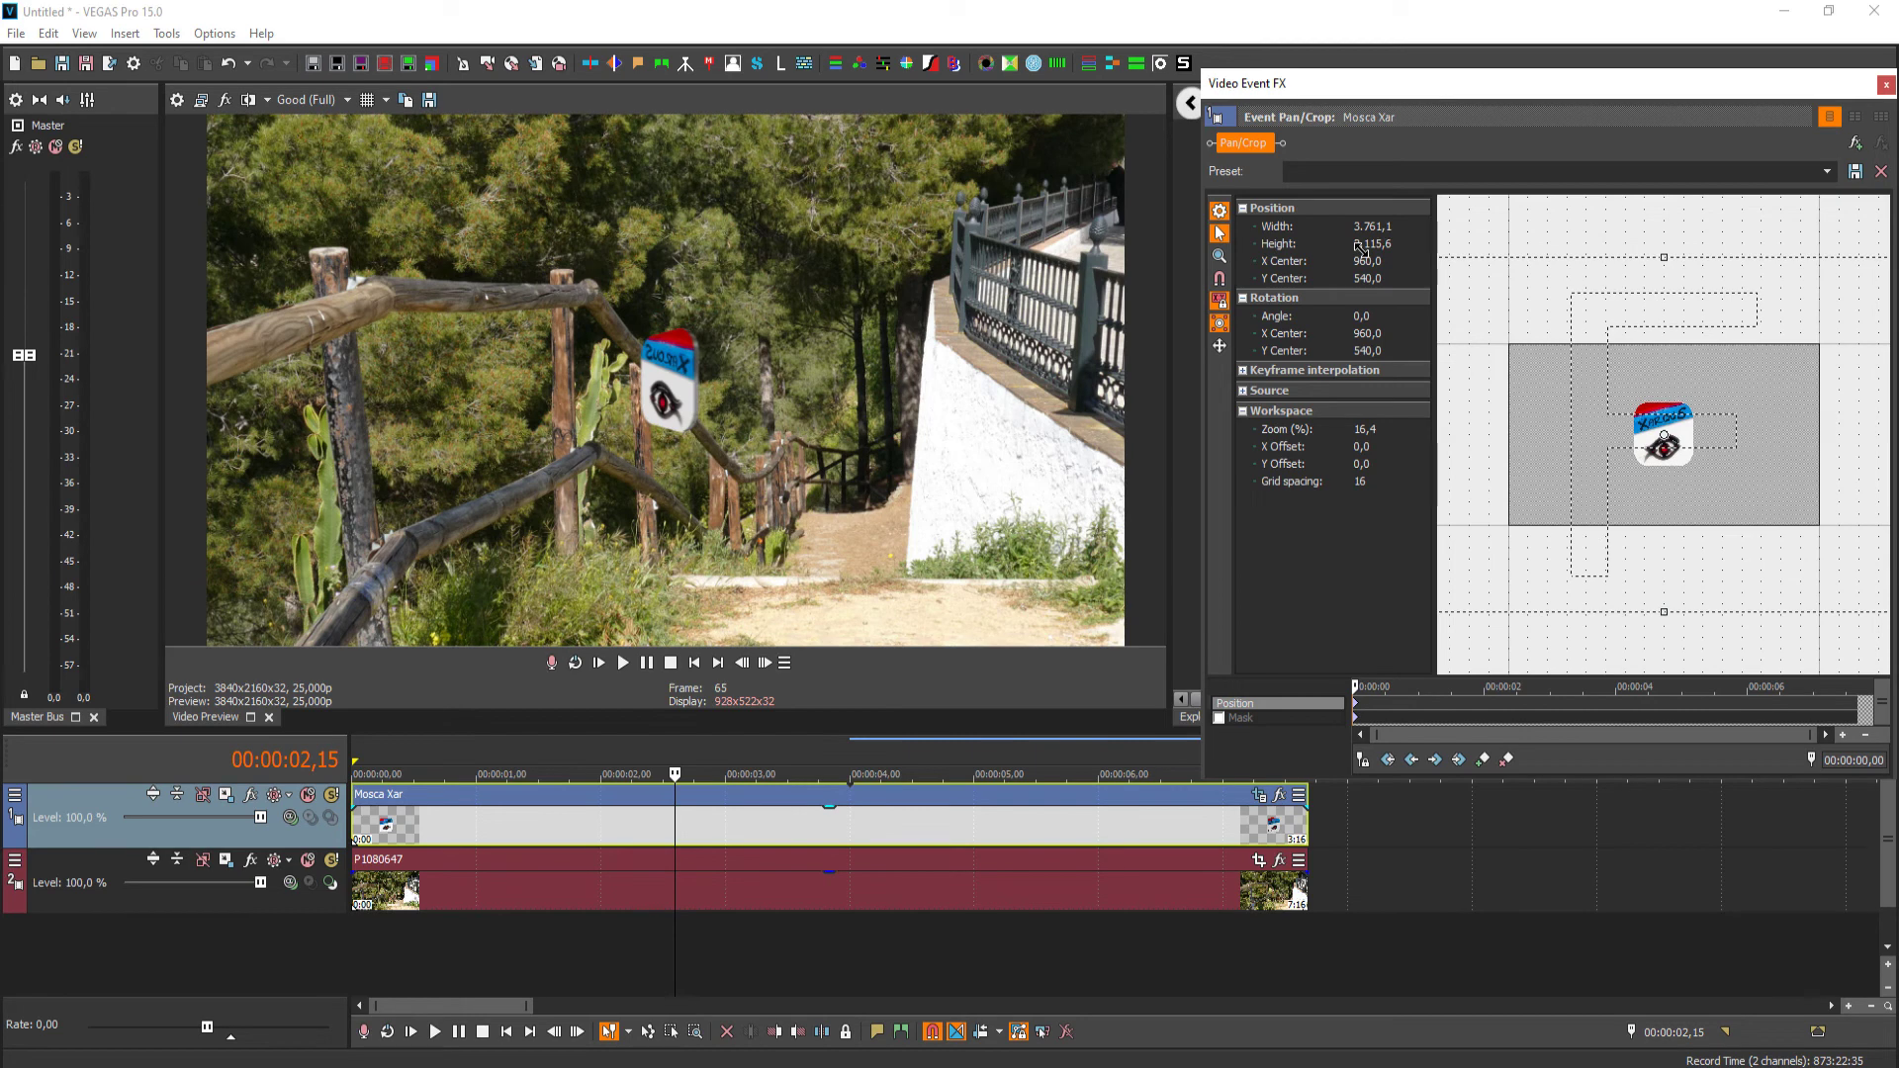
# - Move the logo to the picture's lower-right corner and shrink it further with a Pan/Crop frame about 4.468 by 2.513
pyautogui.click(506, 1031)
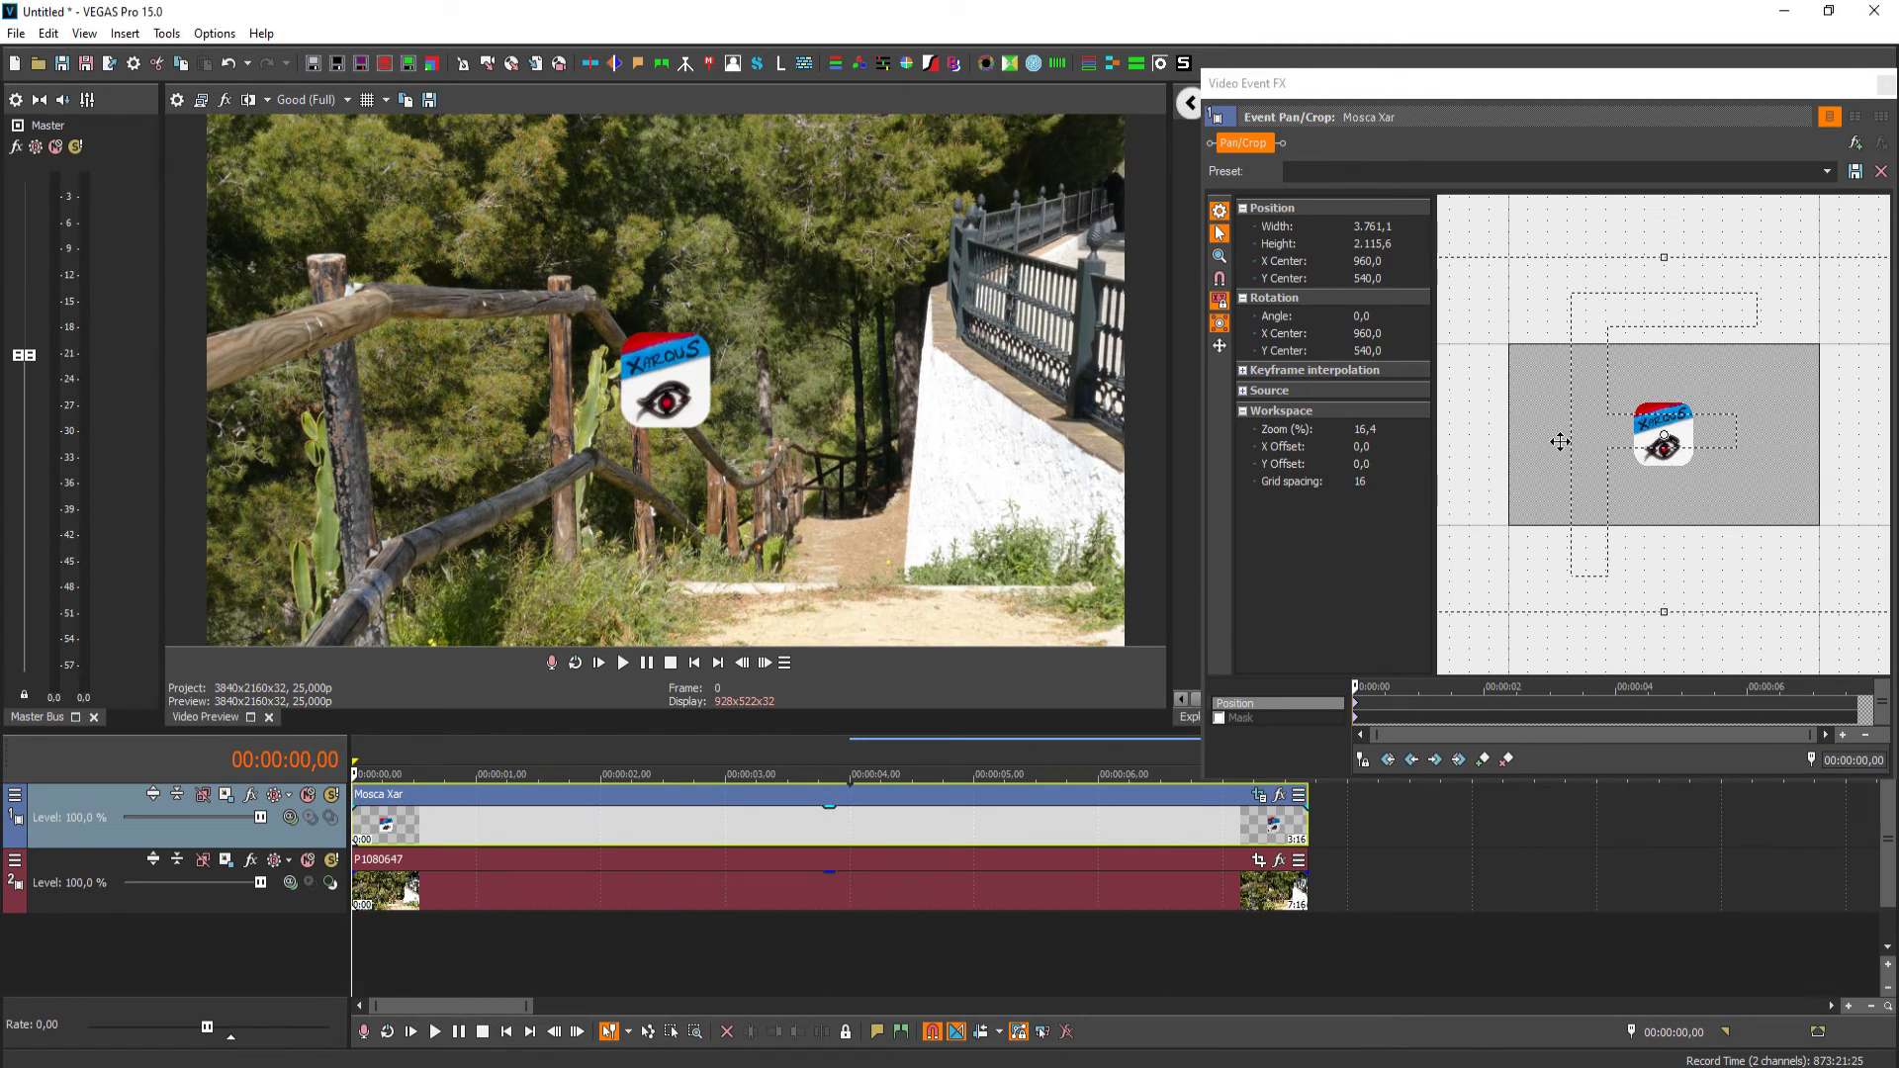
pyautogui.moveTo(1558, 437); pyautogui.dragTo(1330, 322)
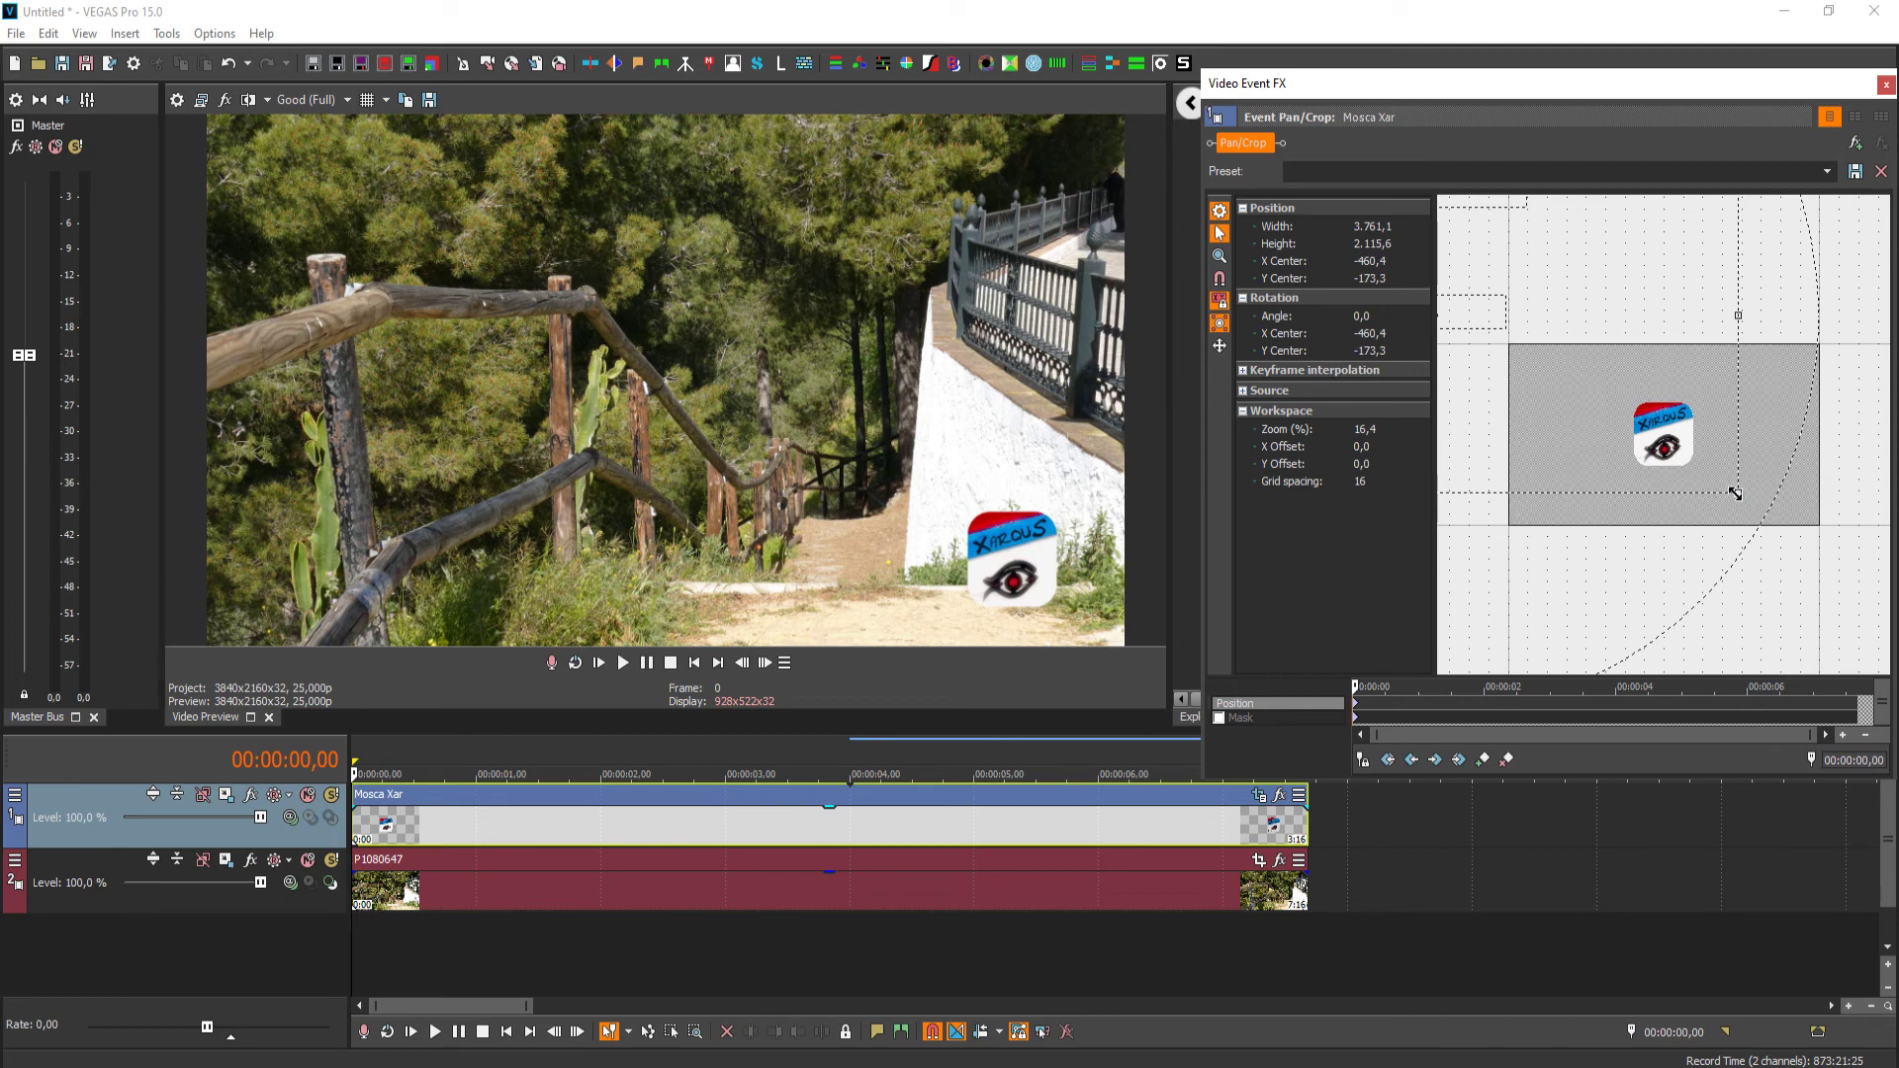
pyautogui.moveTo(1733, 492)
pyautogui.mouseDown()
pyautogui.moveTo(1790, 533)
pyautogui.moveTo(1751, 483)
pyautogui.moveTo(1715, 485)
pyautogui.mouseUp()
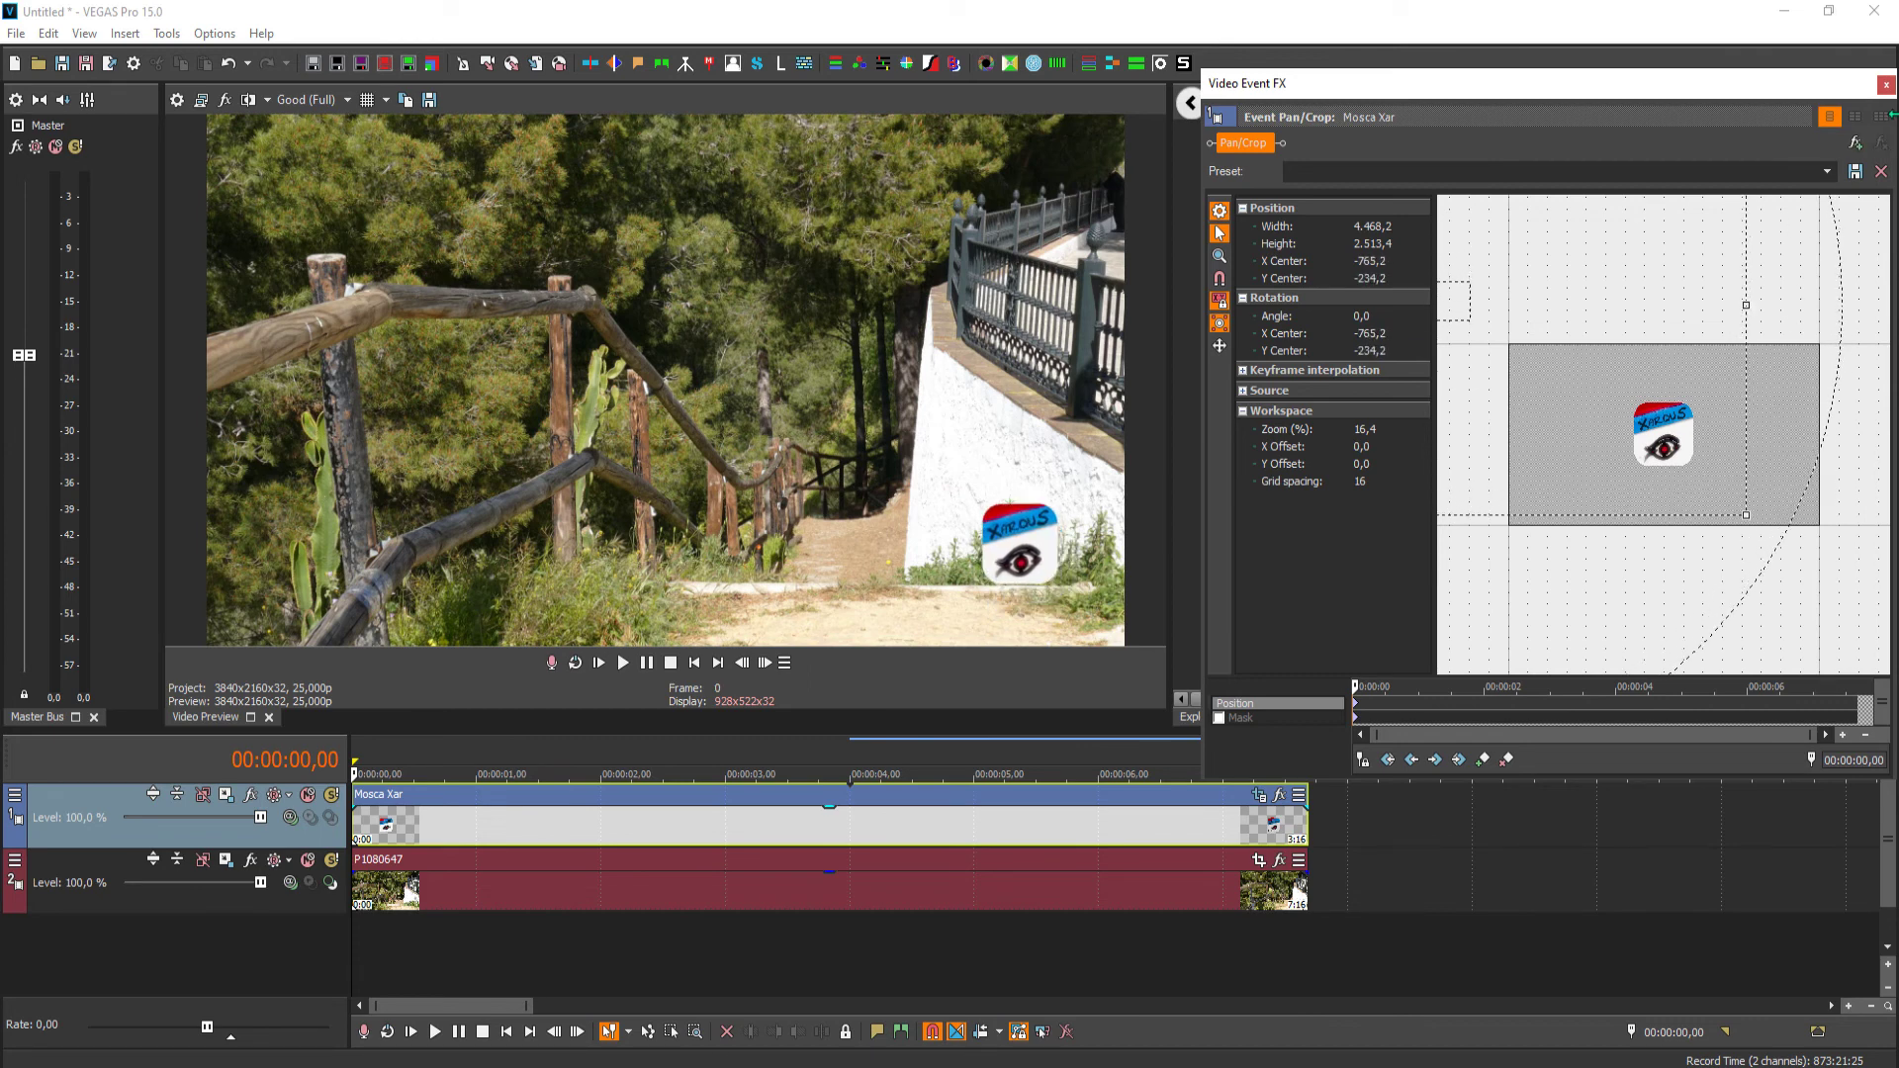
pyautogui.click(1884, 83)
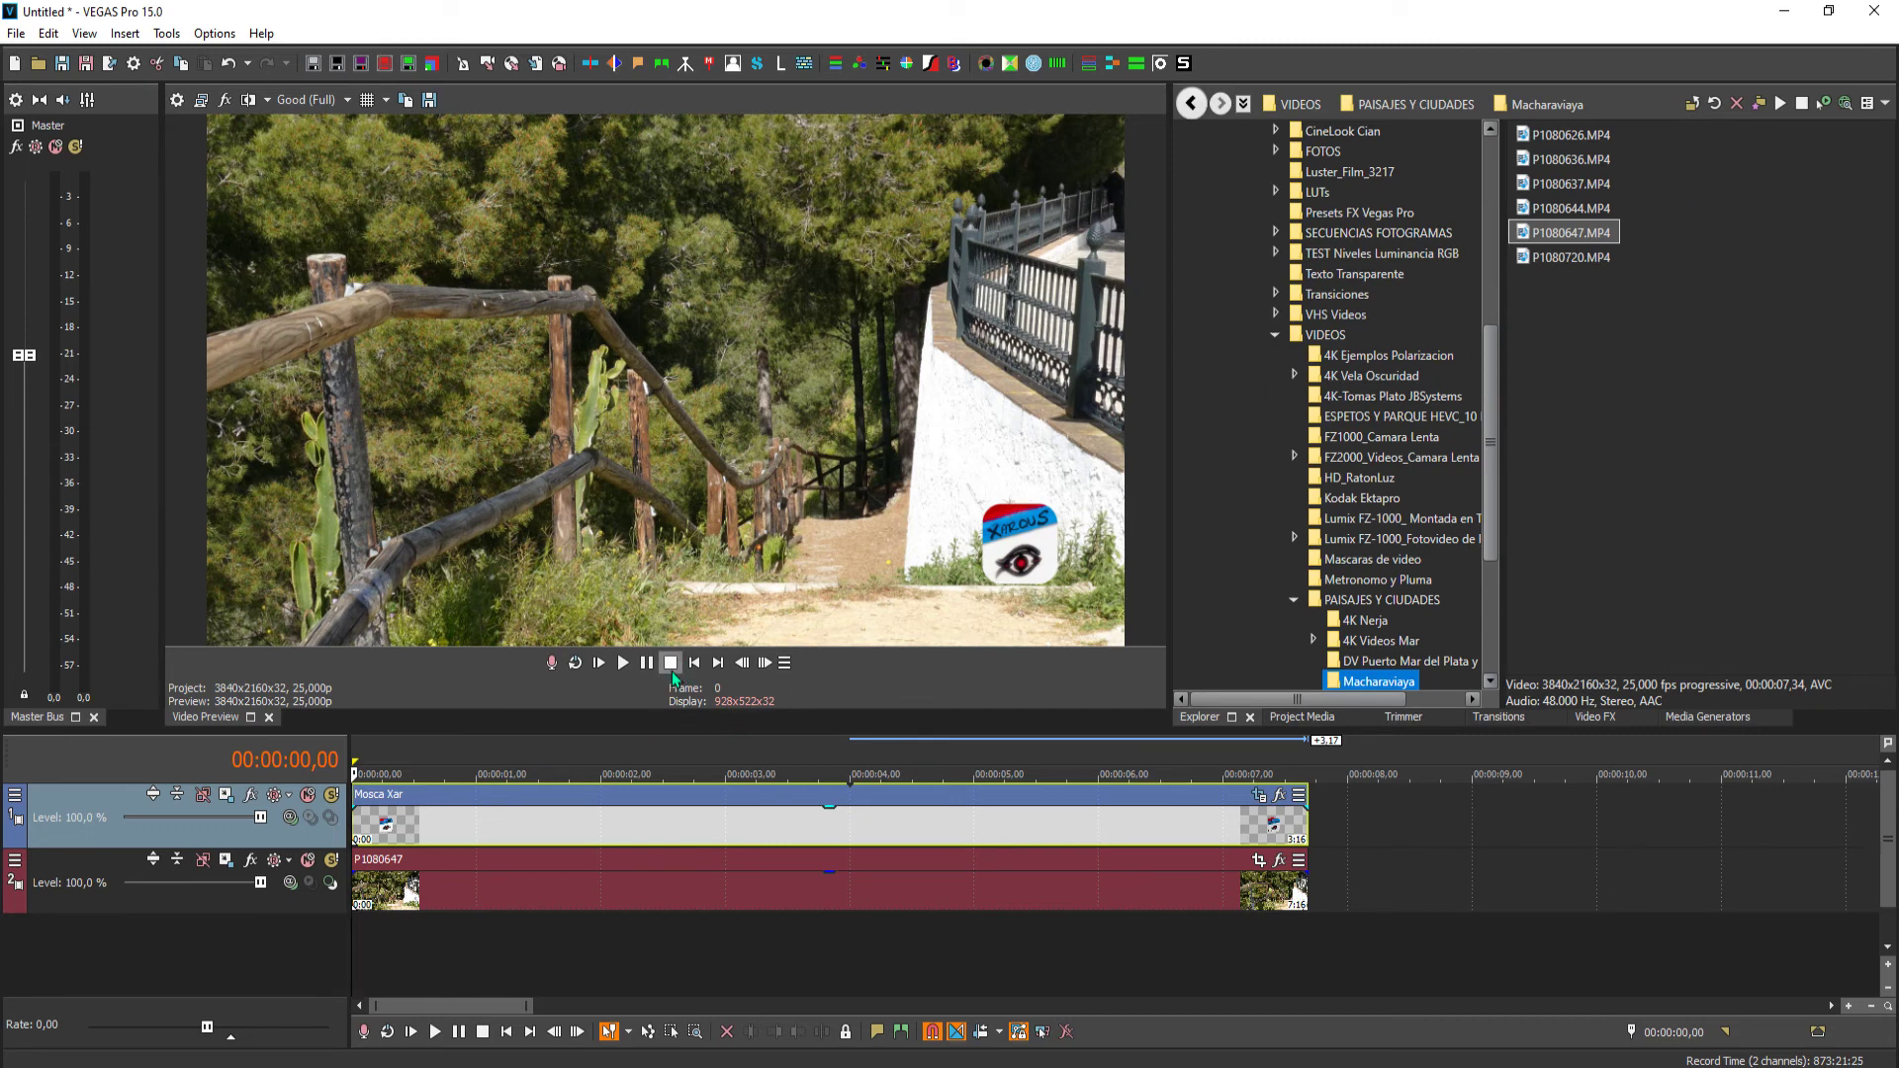
# - Mark the full length of the clips as the time selection, play it, and return to the first frame
pyautogui.doubleClick(740, 750)
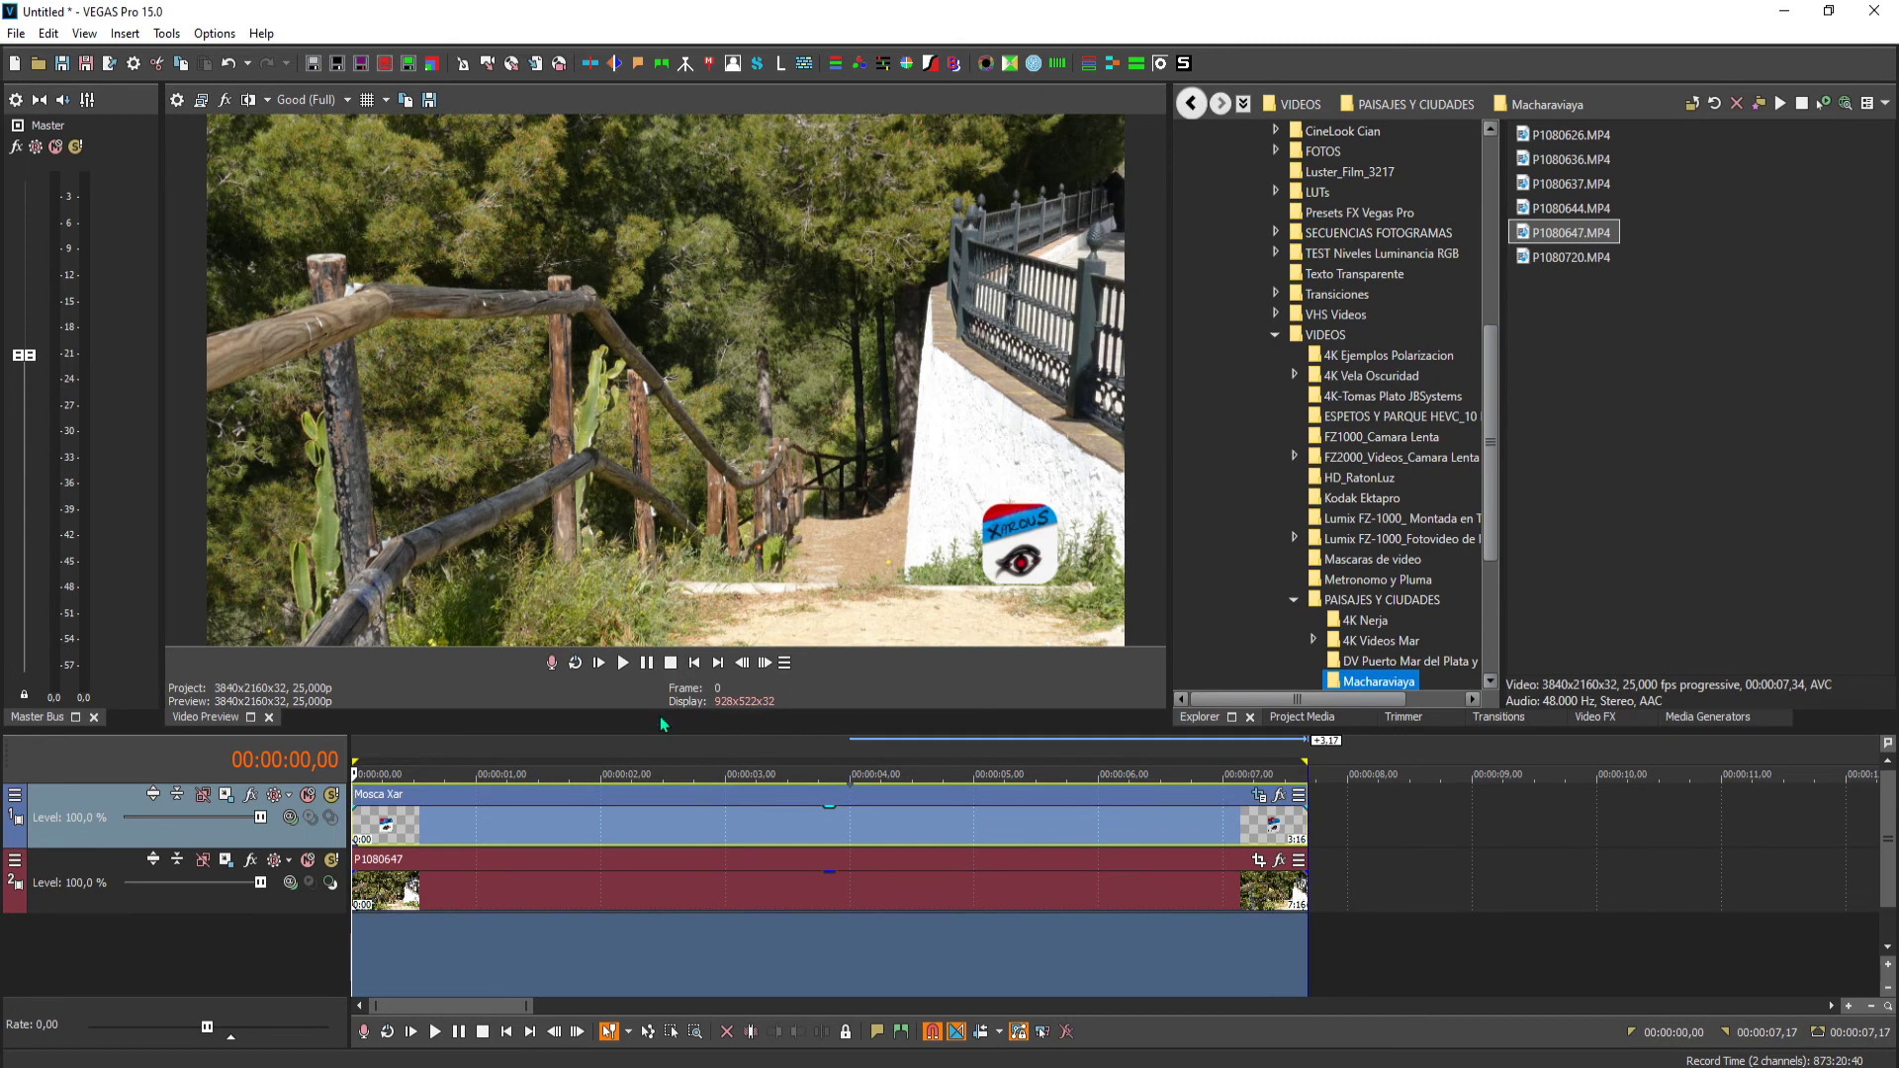
pyautogui.click(624, 664)
pyautogui.click(621, 669)
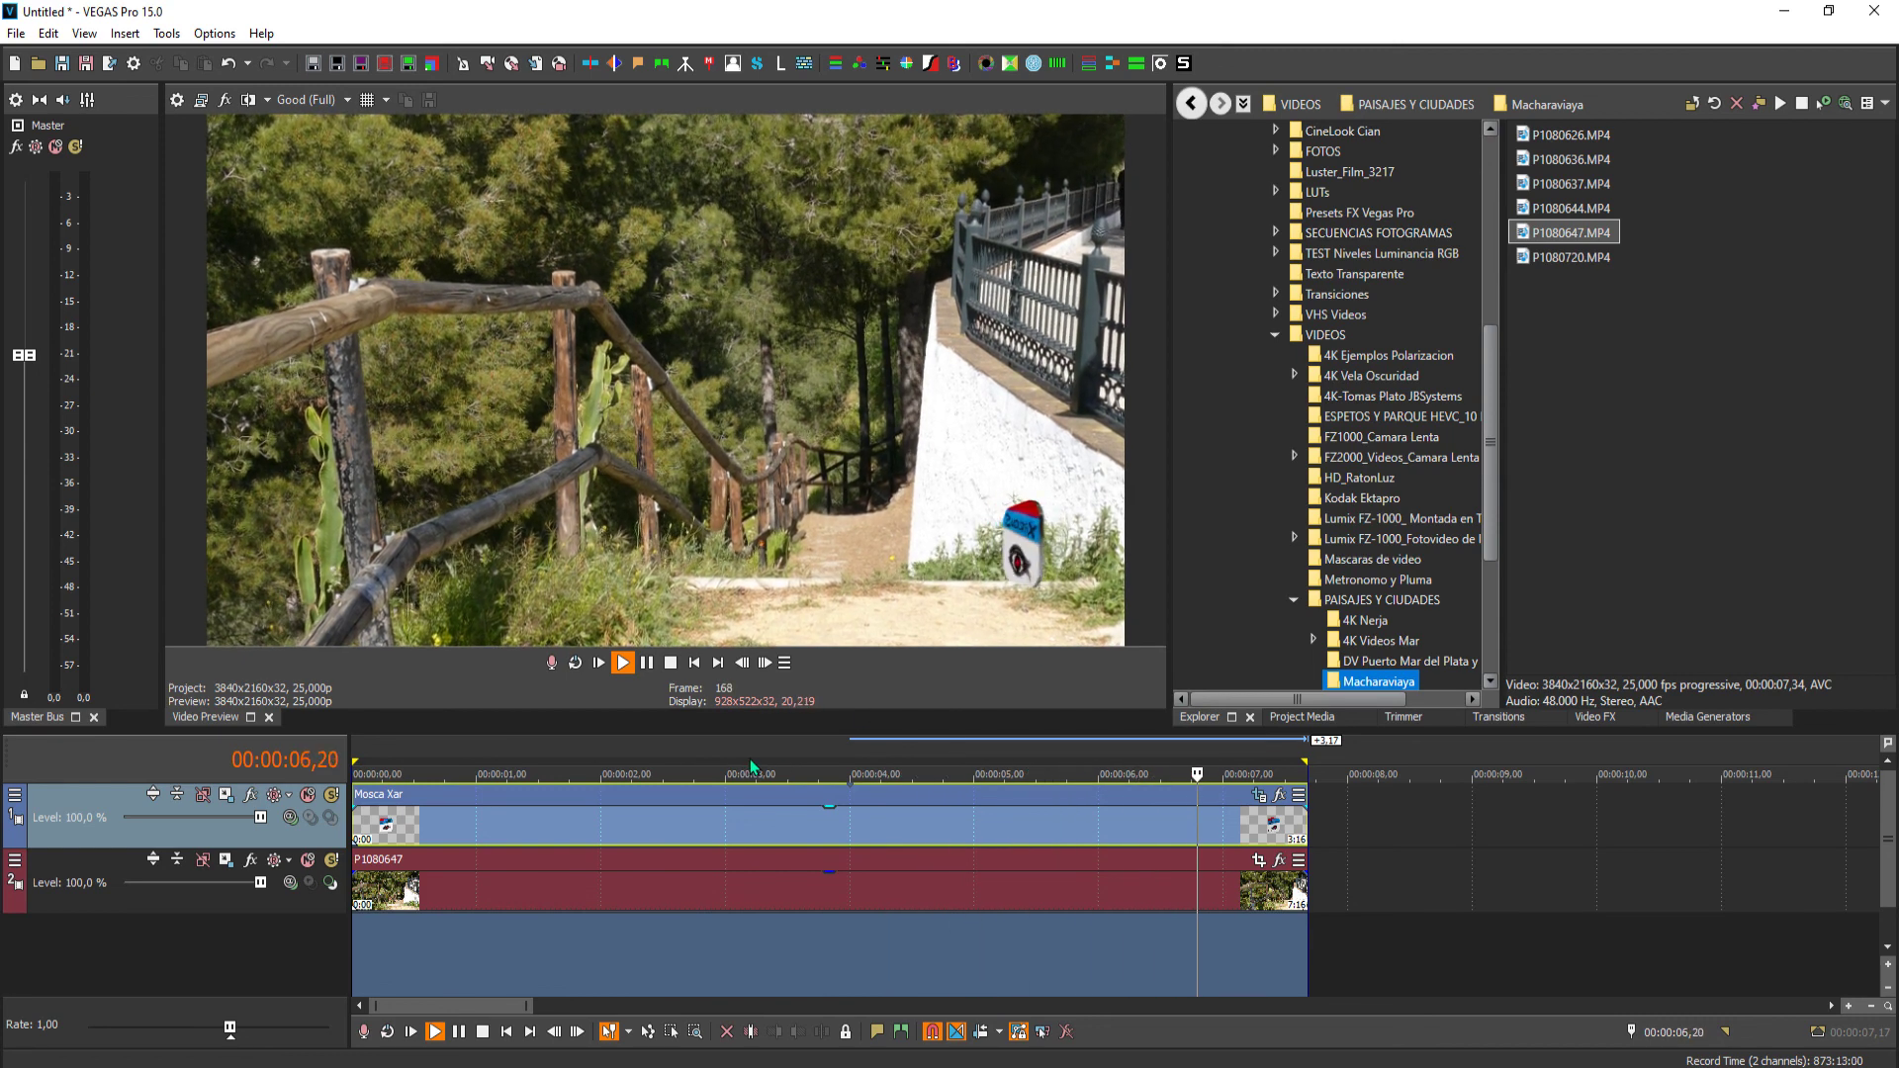
pyautogui.click(670, 663)
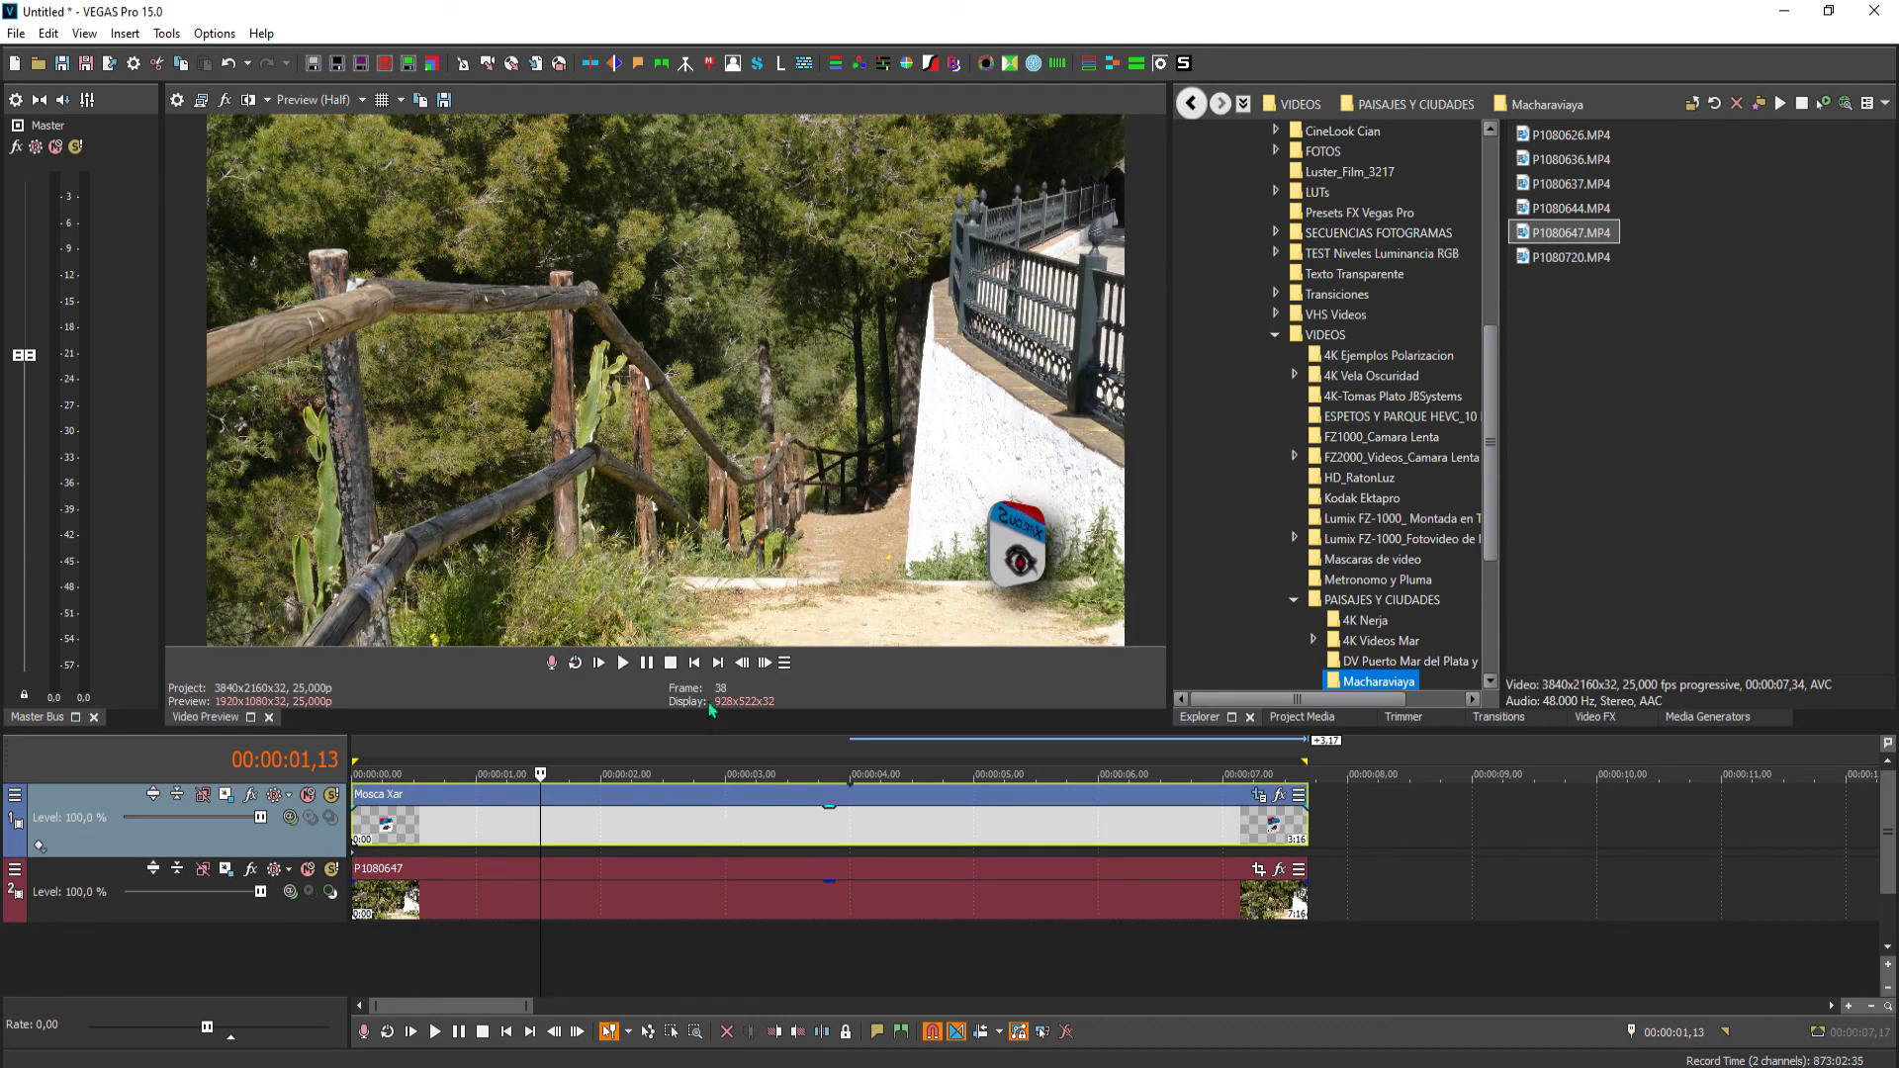
pyautogui.click(692, 665)
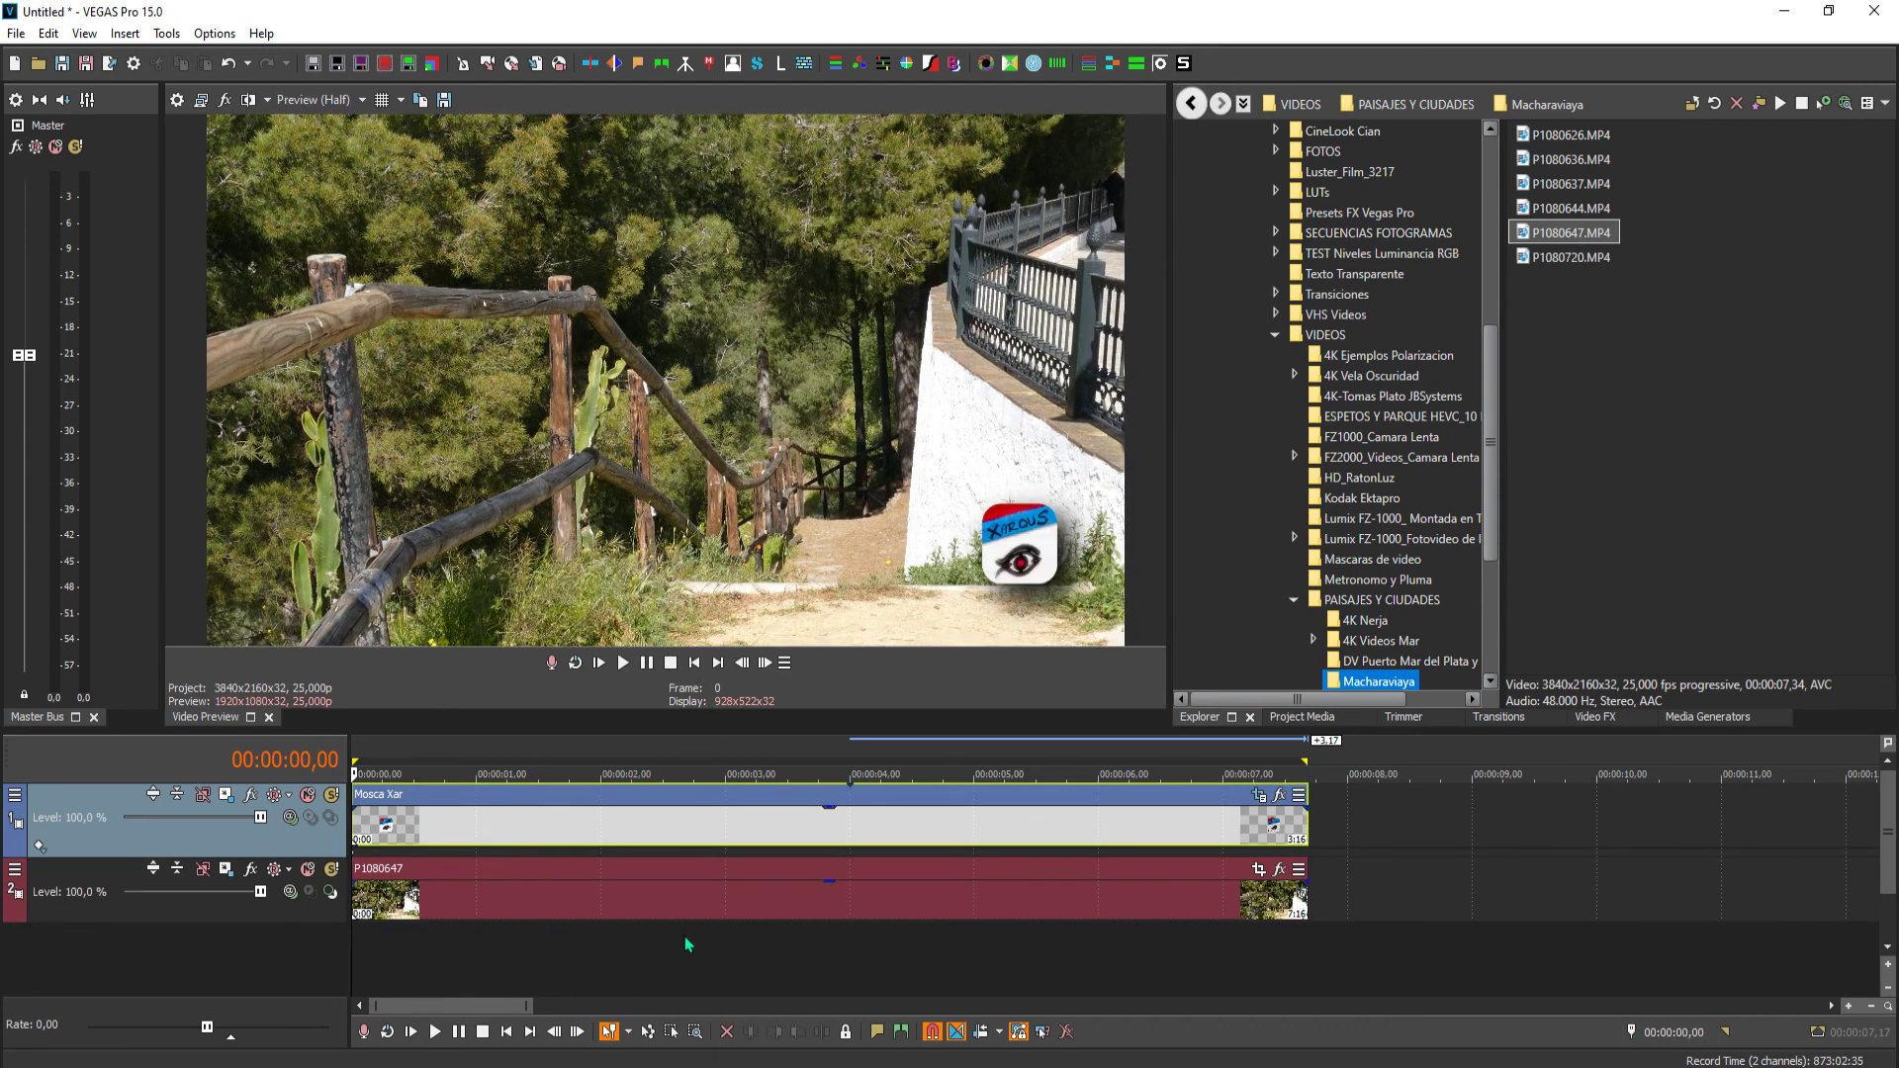